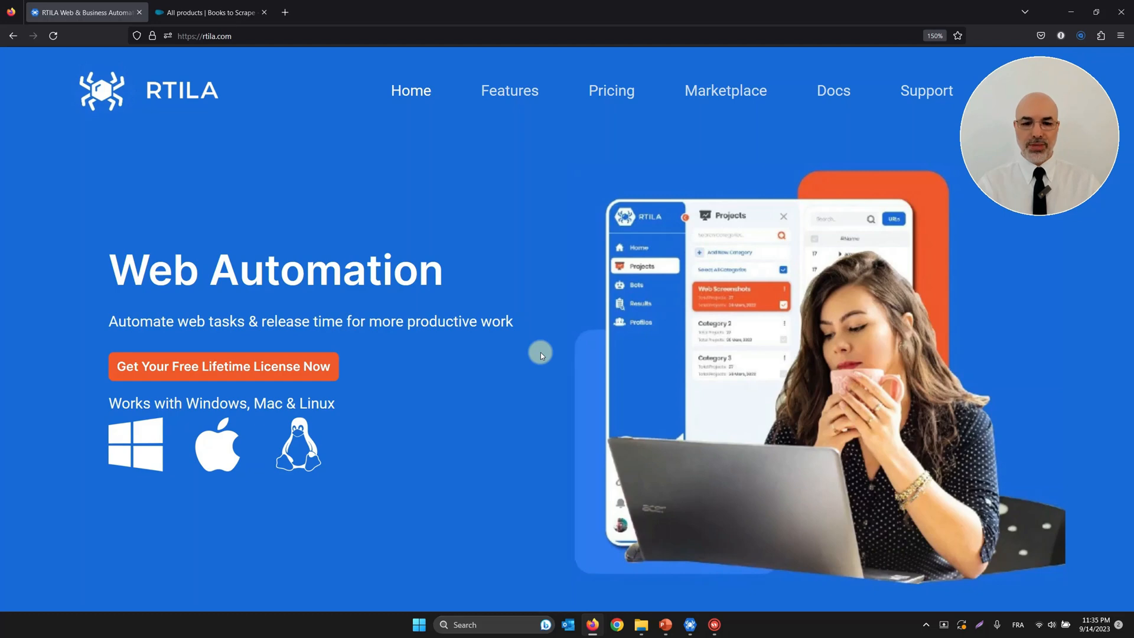
# Switch to RTILA and begin a new project named "Books to Scrape"
pyautogui.click(692, 626)
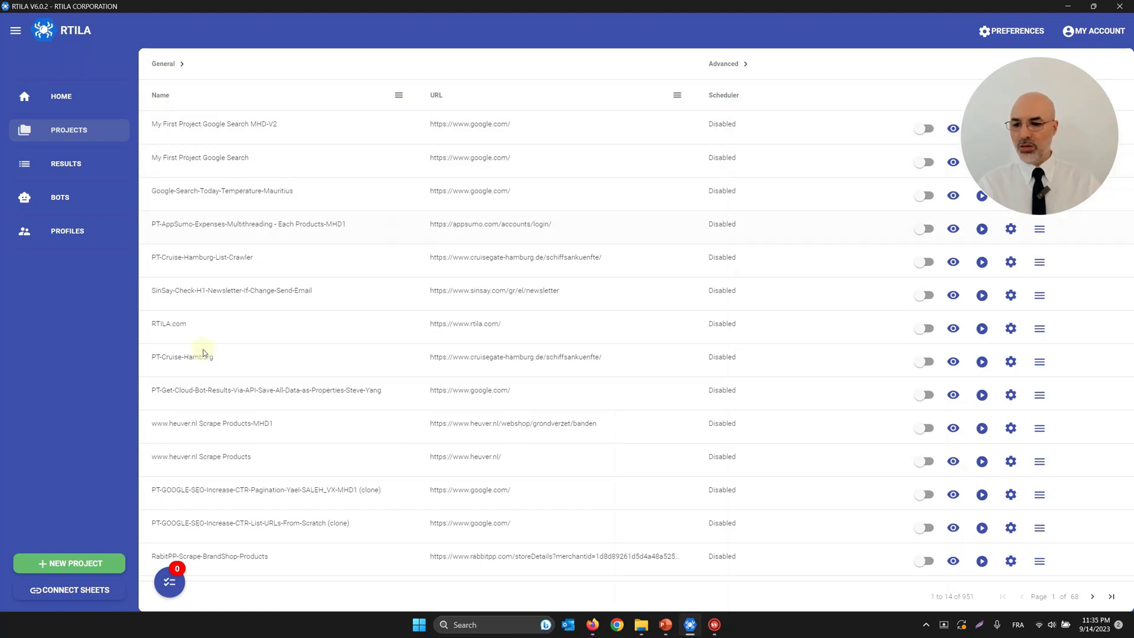
pyautogui.click(93, 561)
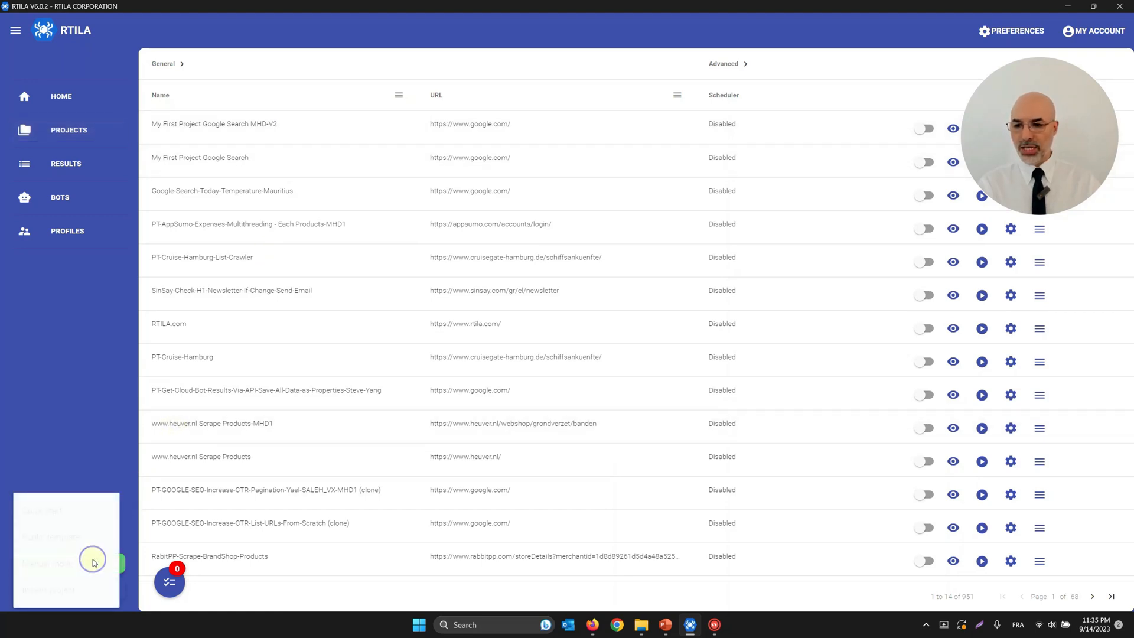
pyautogui.click(70, 512)
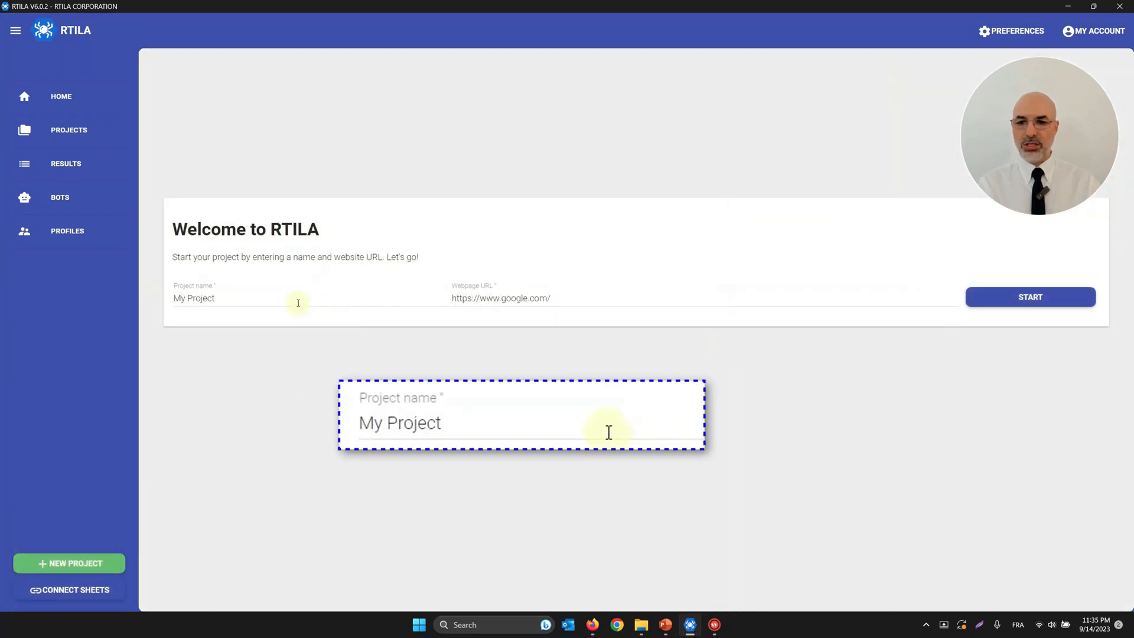
pyautogui.moveTo(295, 301); pyautogui.dragTo(157, 298)
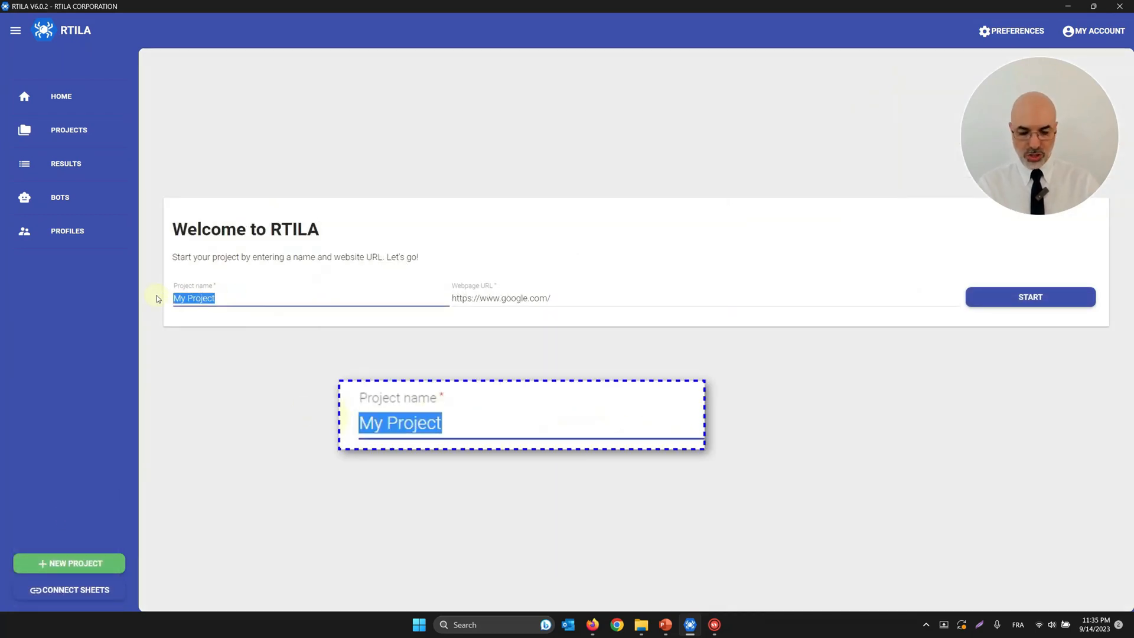
pyautogui.write('Books')
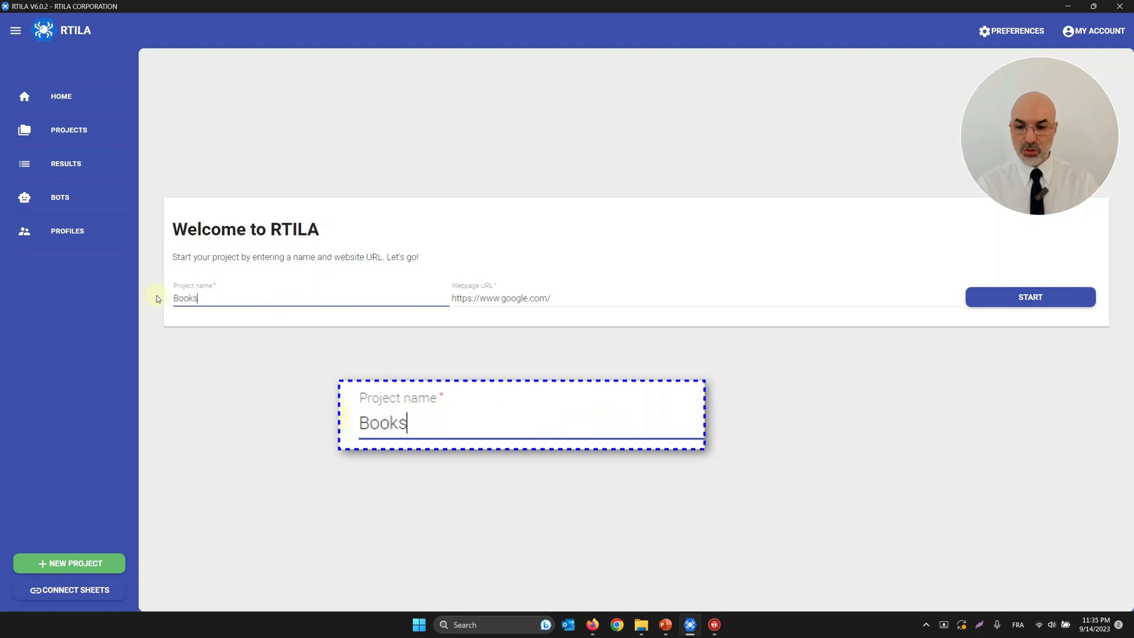
pyautogui.write(' to Sc')
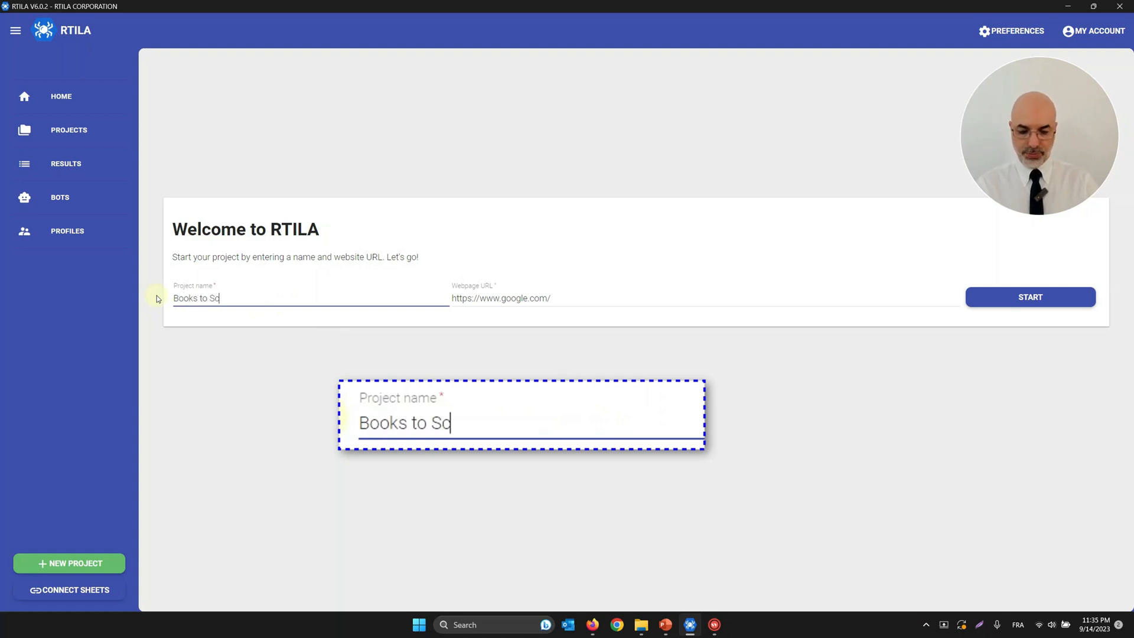
pyautogui.write('rape')
pyautogui.tripleClick(487, 294)
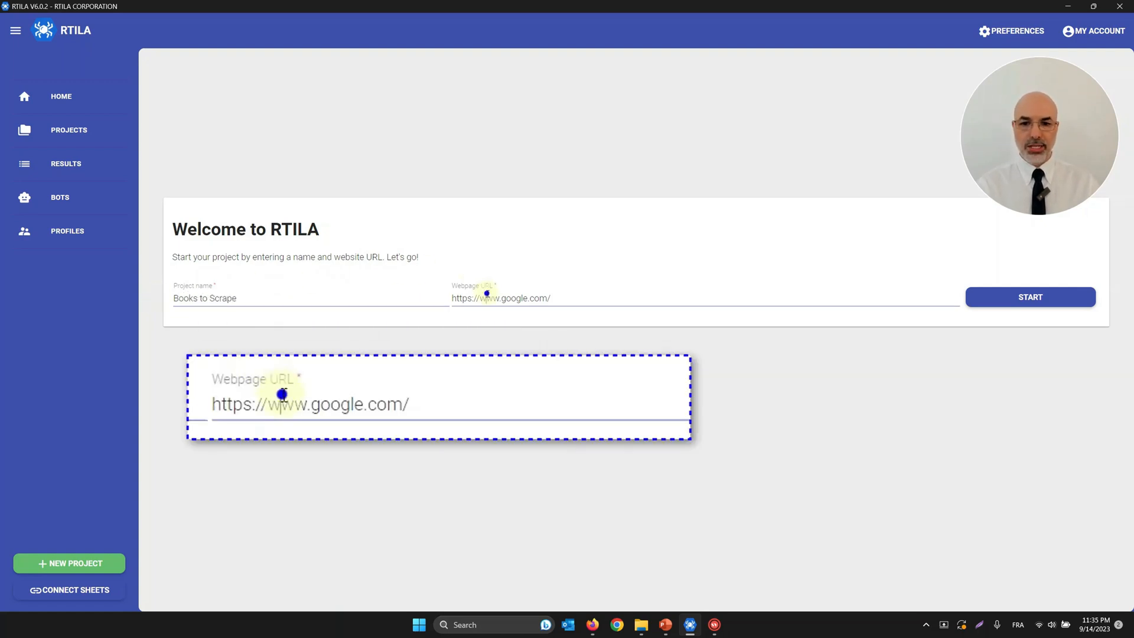
pyautogui.write('https://books.toscrape.com/index.html')
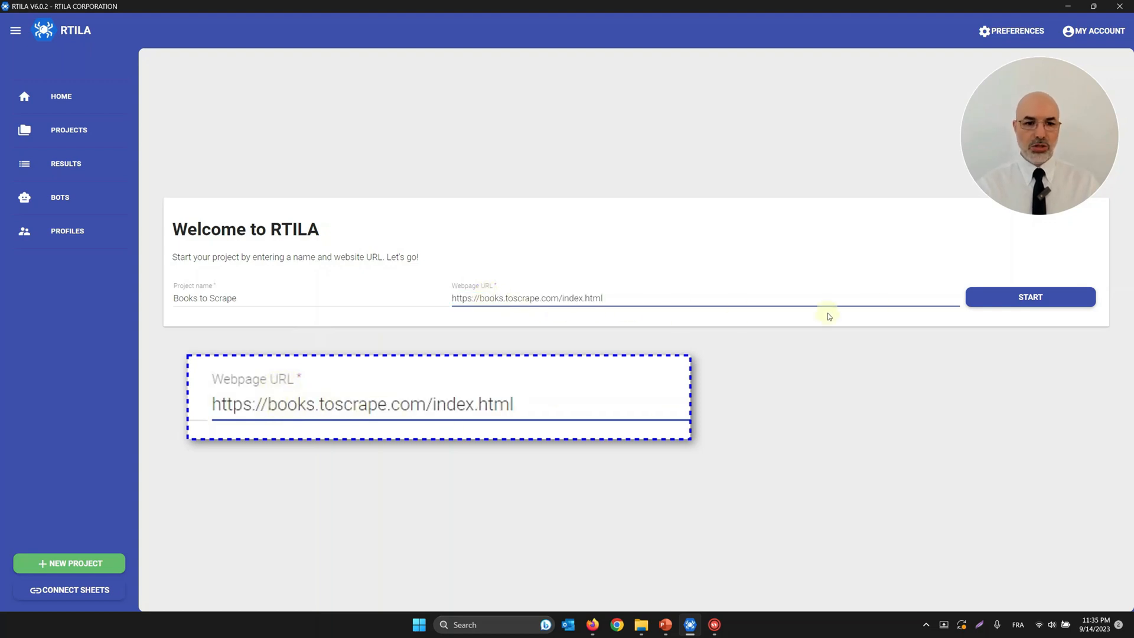
pyautogui.click(990, 301)
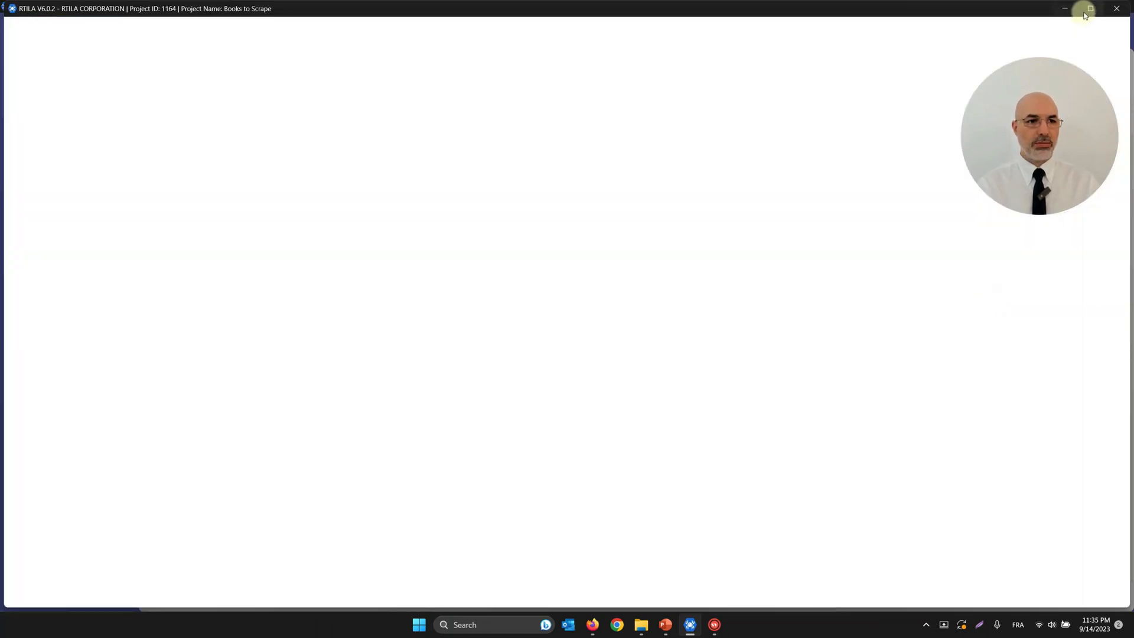
pyautogui.click(1089, 10)
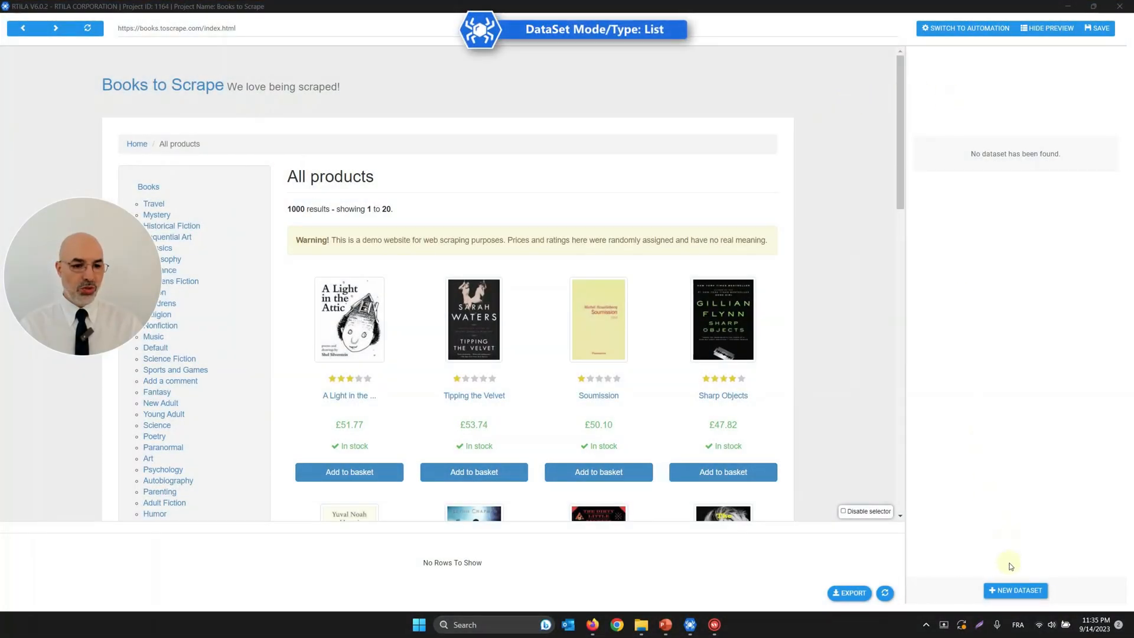
# Add a new list-type dataset to the project for the book listing
pyautogui.click(1017, 592)
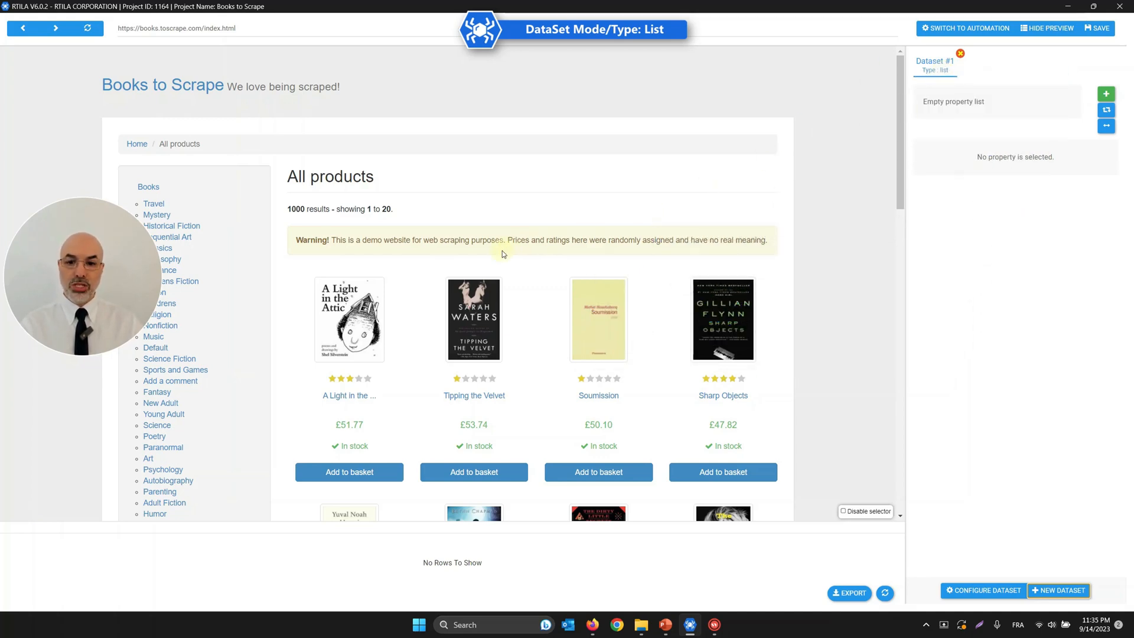
pyautogui.scroll(-3, 502, 250)
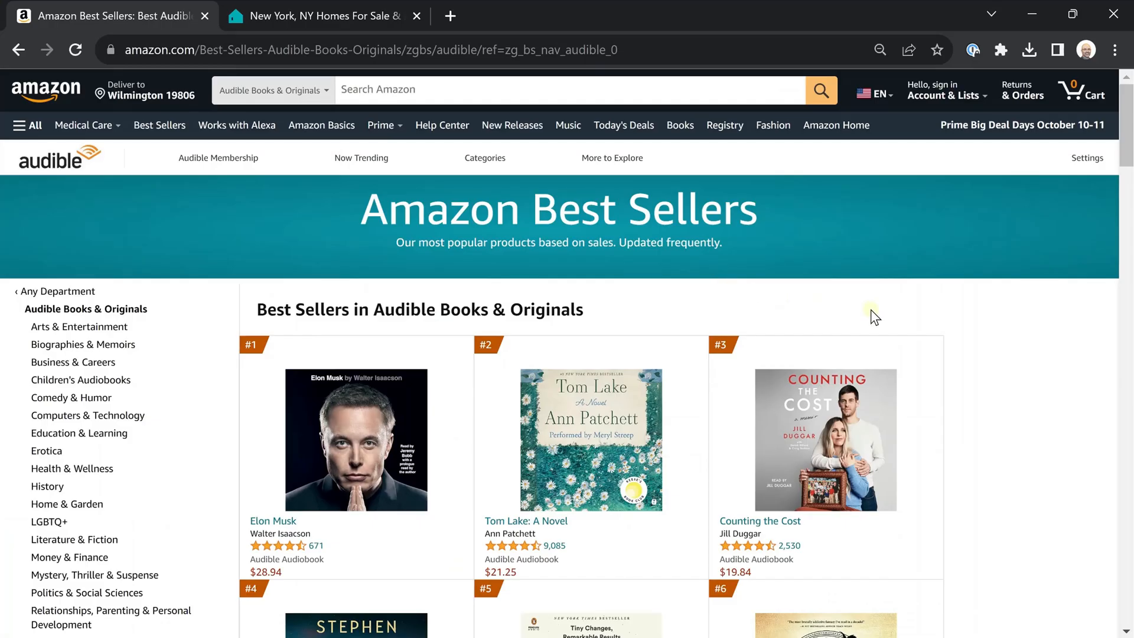
# Examine the Amazon Audible best sellers and the Trulia New York home listings as examples of repeated list items
pyautogui.scroll(-10, 872, 313)
pyautogui.scroll(-14, 873, 319)
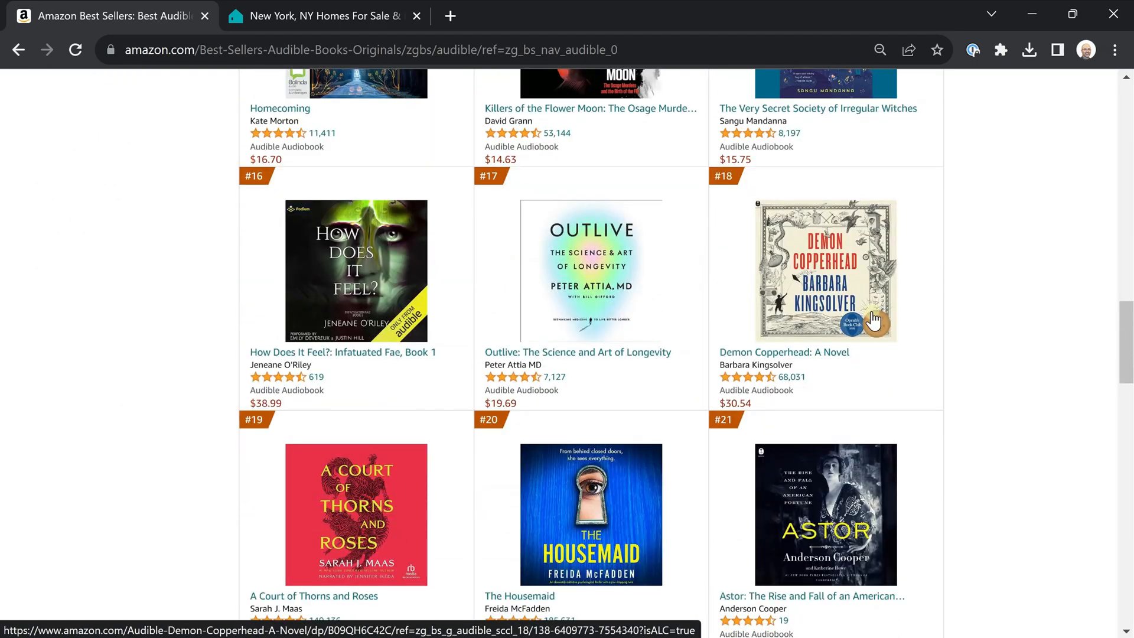
pyautogui.scroll(-5, 873, 319)
pyautogui.click(397, 19)
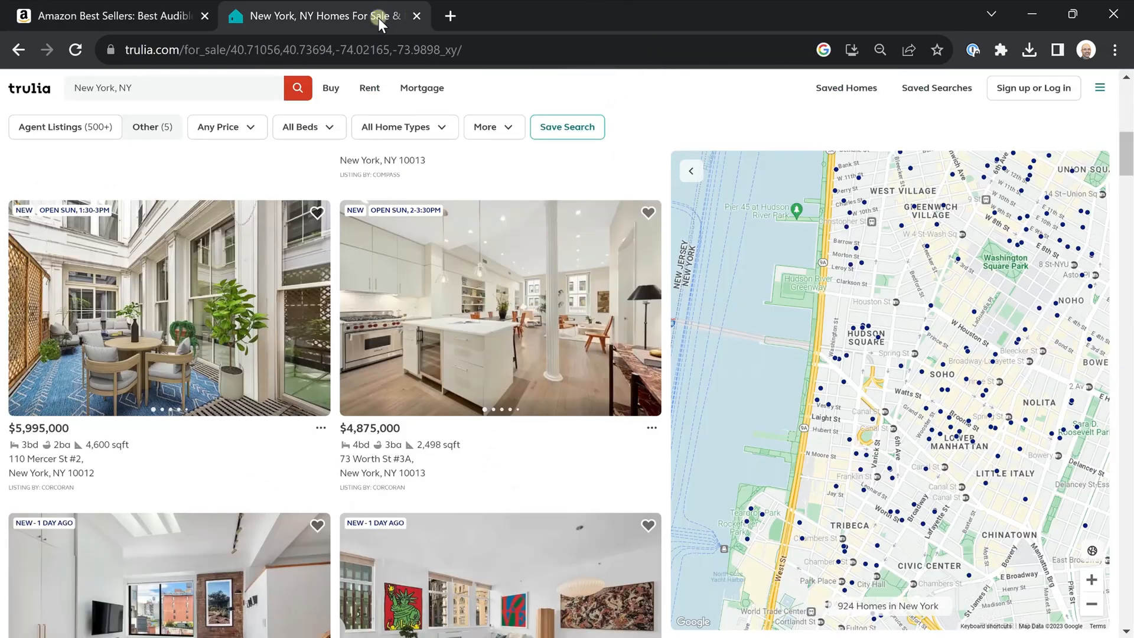
pyautogui.scroll(-5, 527, 329)
pyautogui.scroll(-12, 529, 336)
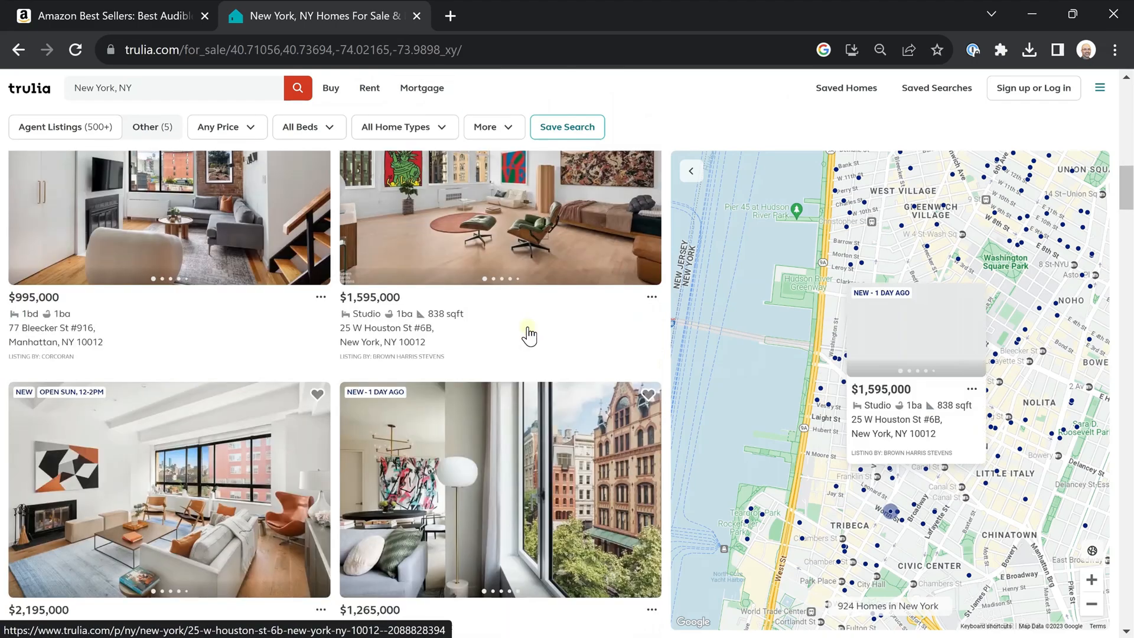
pyautogui.scroll(-6, 529, 336)
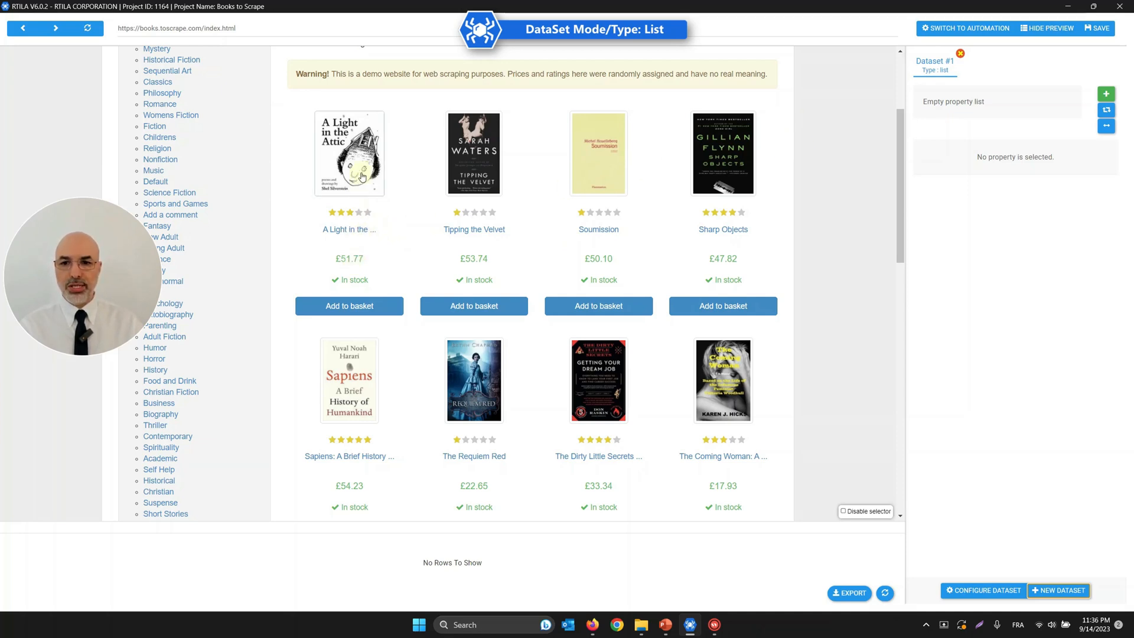
# Add a first property to Dataset #1 and name it "Title"
pyautogui.click(1105, 94)
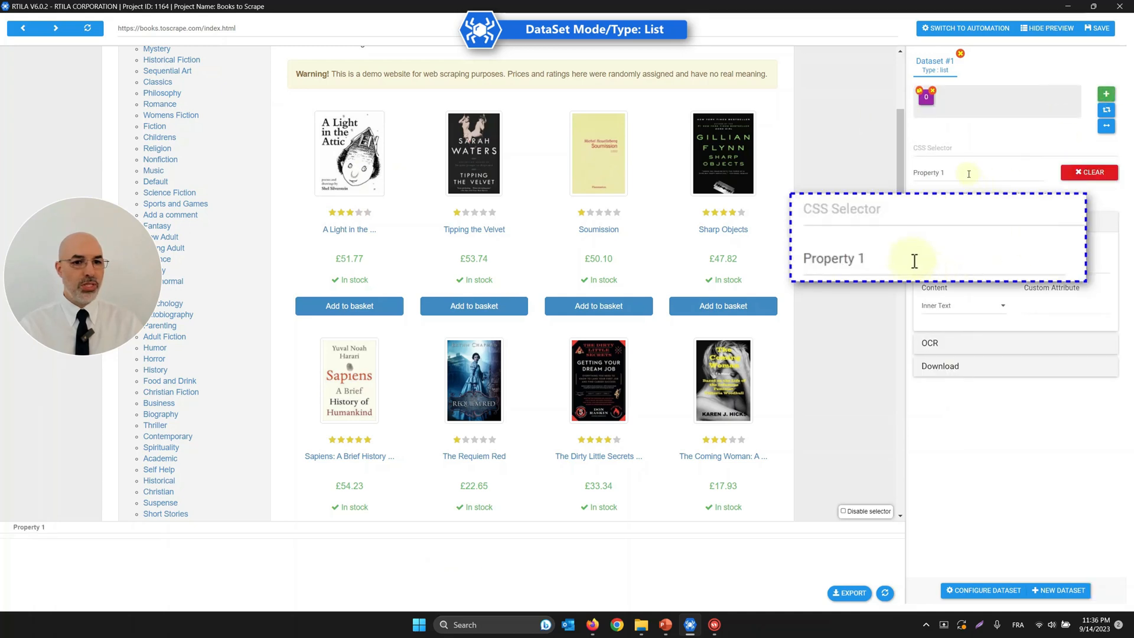
pyautogui.moveTo(966, 172); pyautogui.dragTo(899, 172)
pyautogui.write('Title')
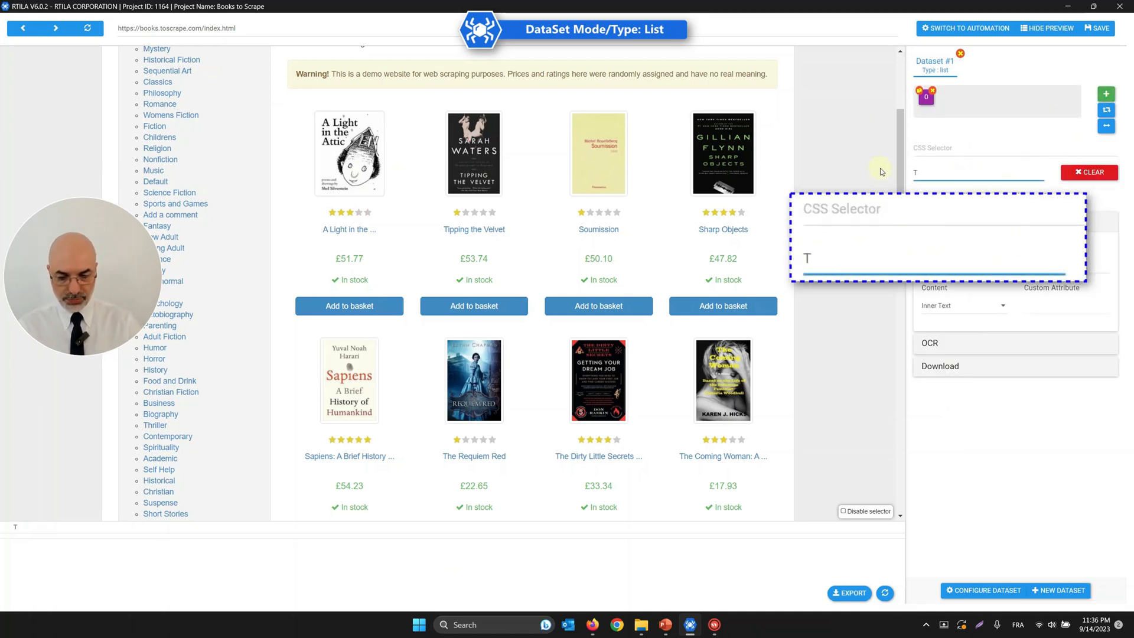
# Try to capture the book titles by picking the first book's title link and excluding the Books category link
pyautogui.click(945, 152)
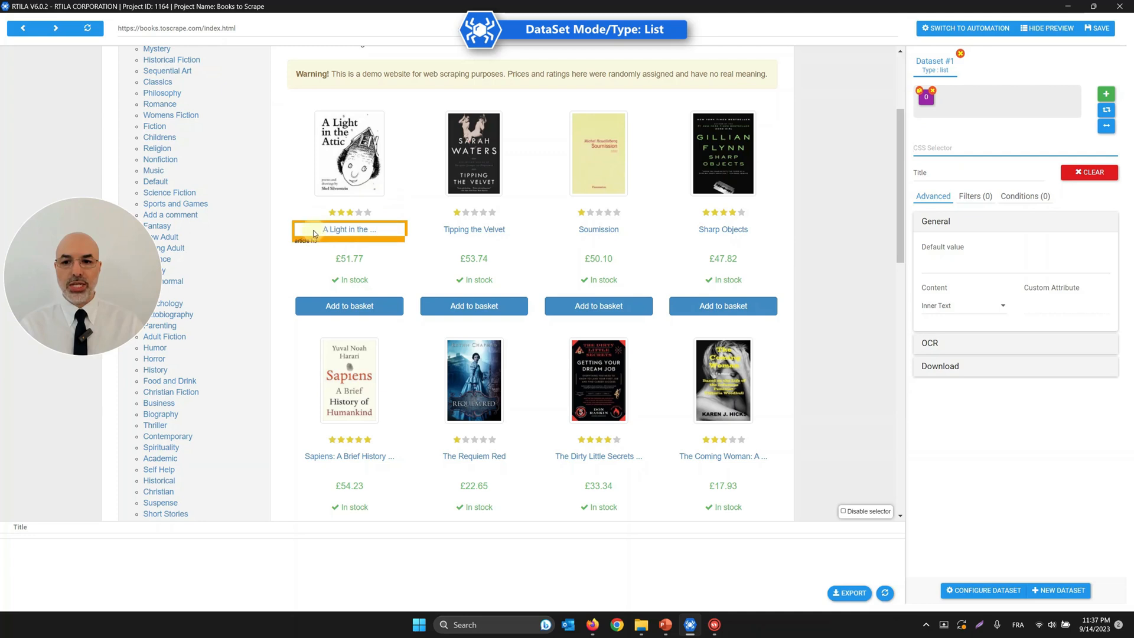
pyautogui.click(347, 235)
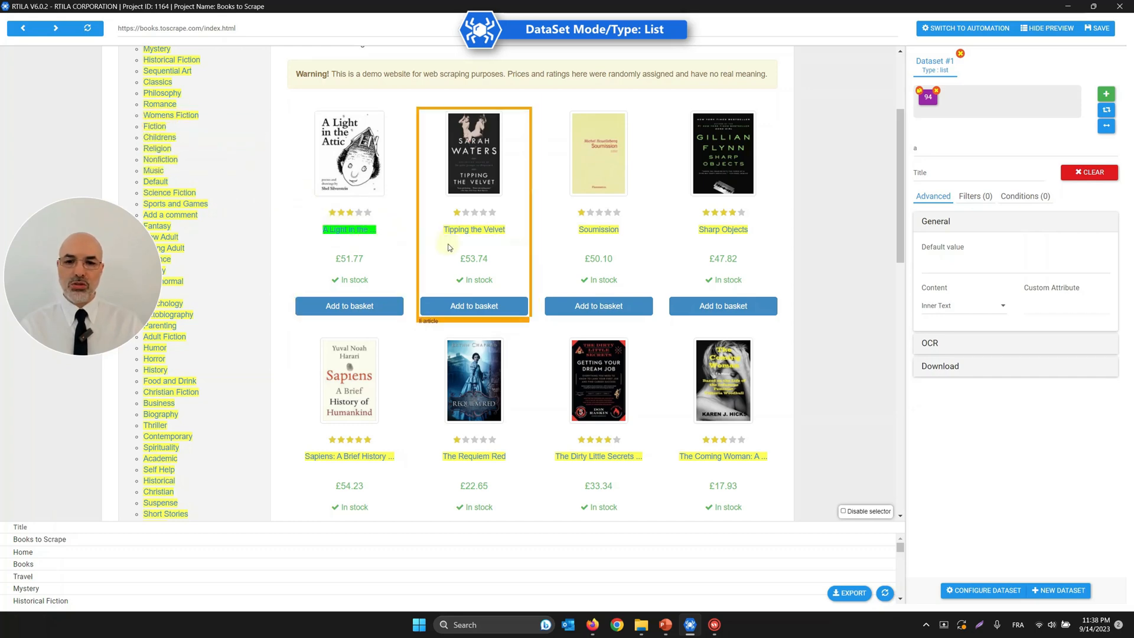
pyautogui.scroll(1, 455, 248)
pyautogui.scroll(-1, 456, 249)
pyautogui.scroll(1, 455, 248)
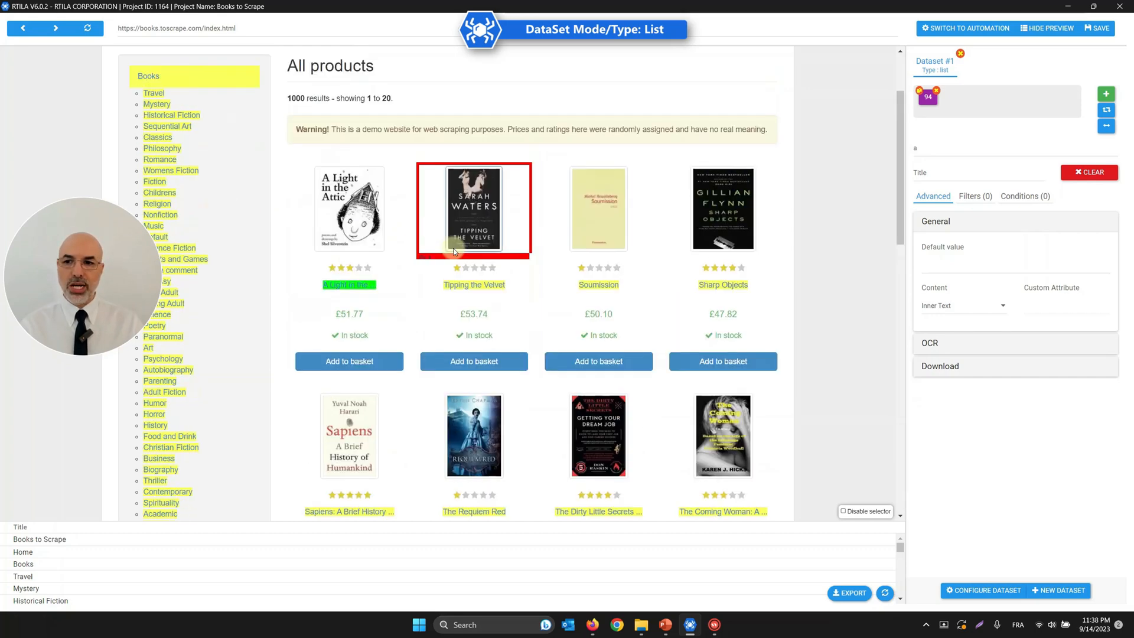
pyautogui.click(186, 79)
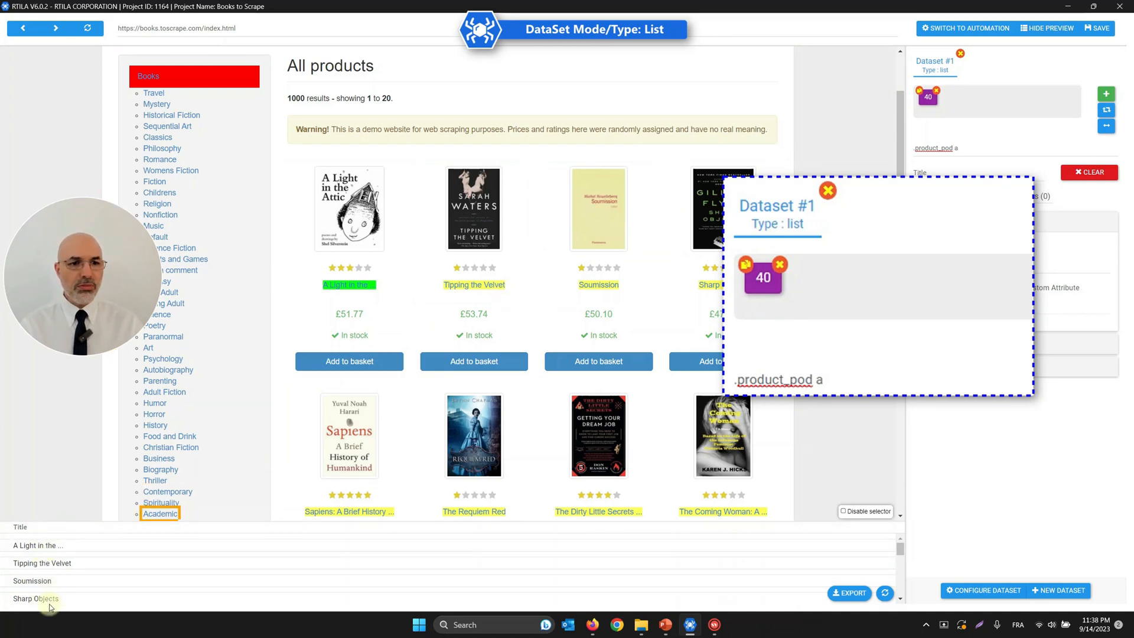
# Clear the Title property's CSS selector and pick the first book's whole h3 title heading instead
pyautogui.tripleClick(971, 150)
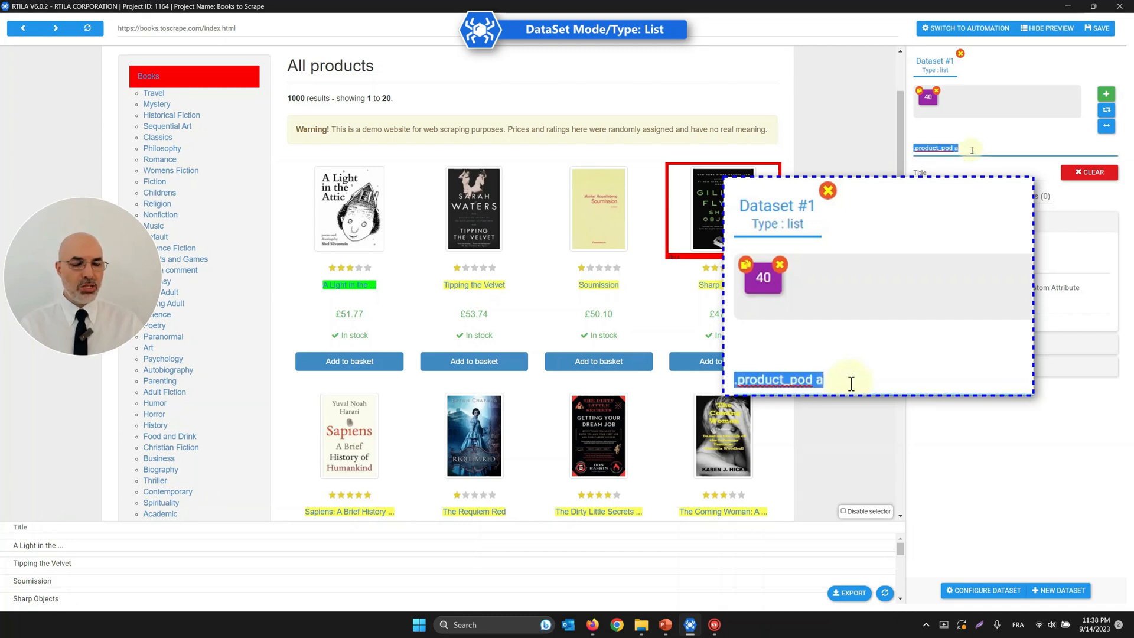
pyautogui.click(972, 150)
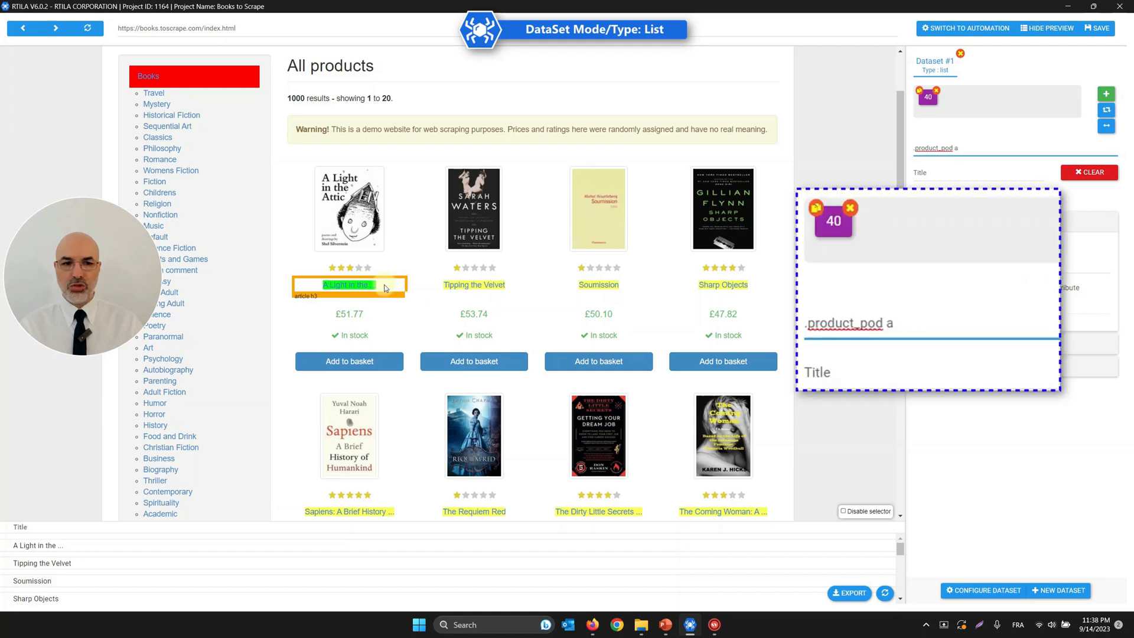
pyautogui.hotkey('ctrl', 'a')
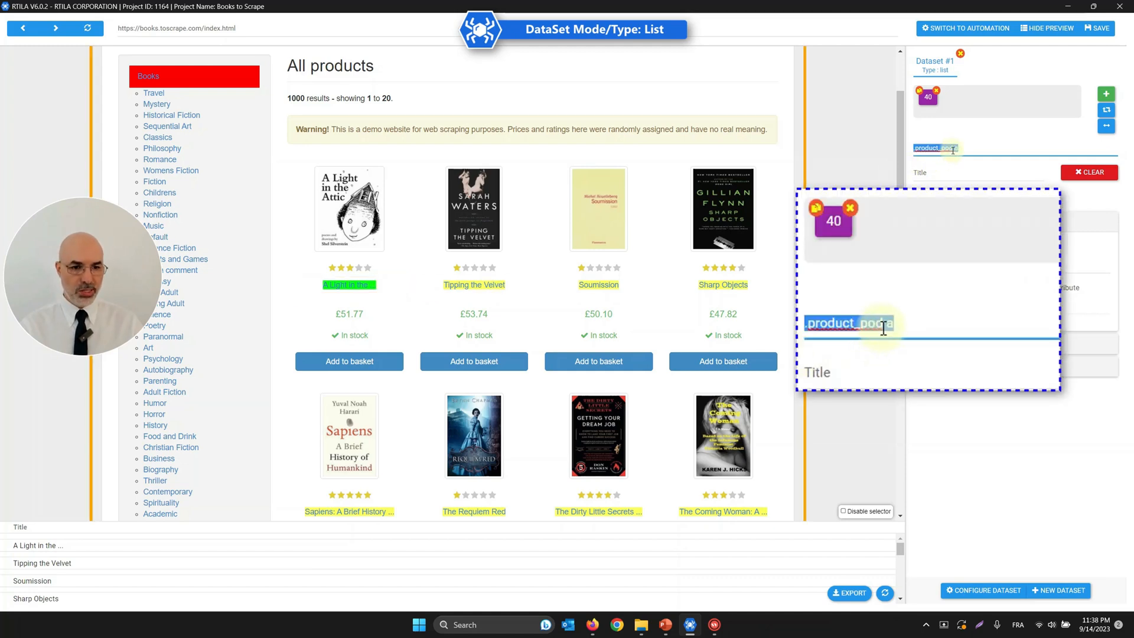
pyautogui.press('BackSpace')
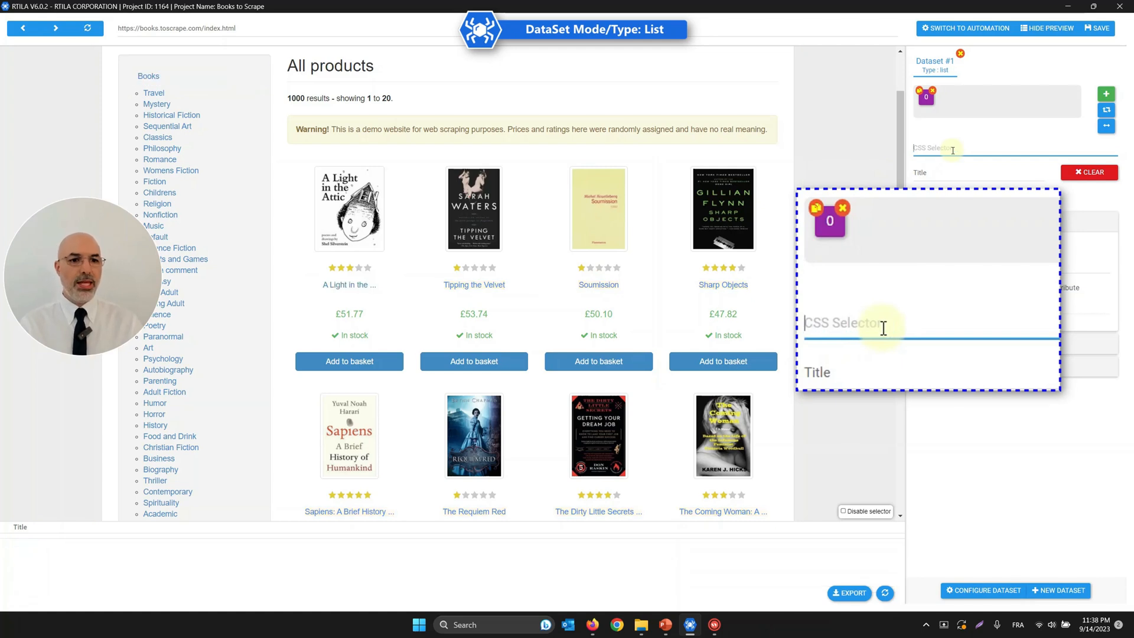
pyautogui.click(383, 288)
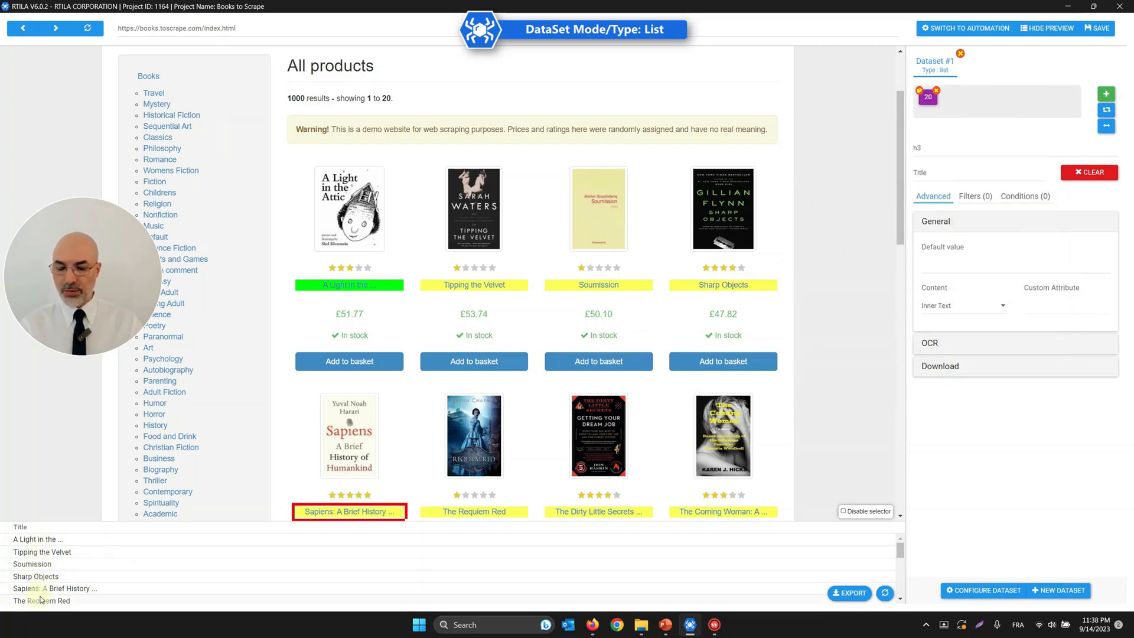
pyautogui.scroll(-5, 50, 584)
pyautogui.scroll(5, 57, 585)
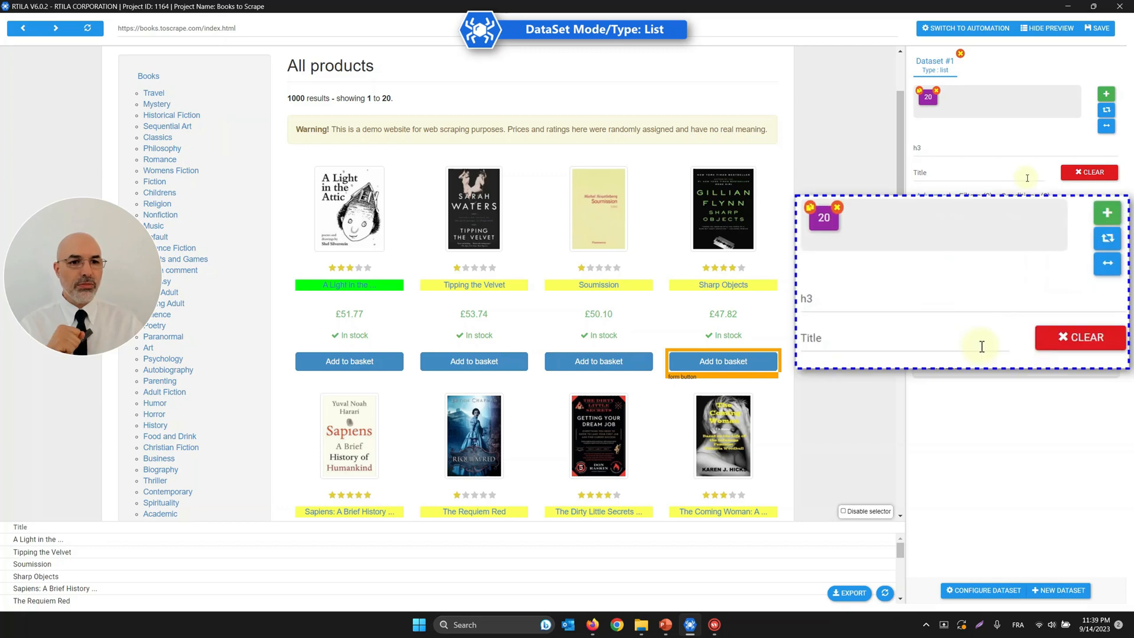
# Add a second property named "Price" and pick the first book's price as its .price_color selector
pyautogui.click(1100, 95)
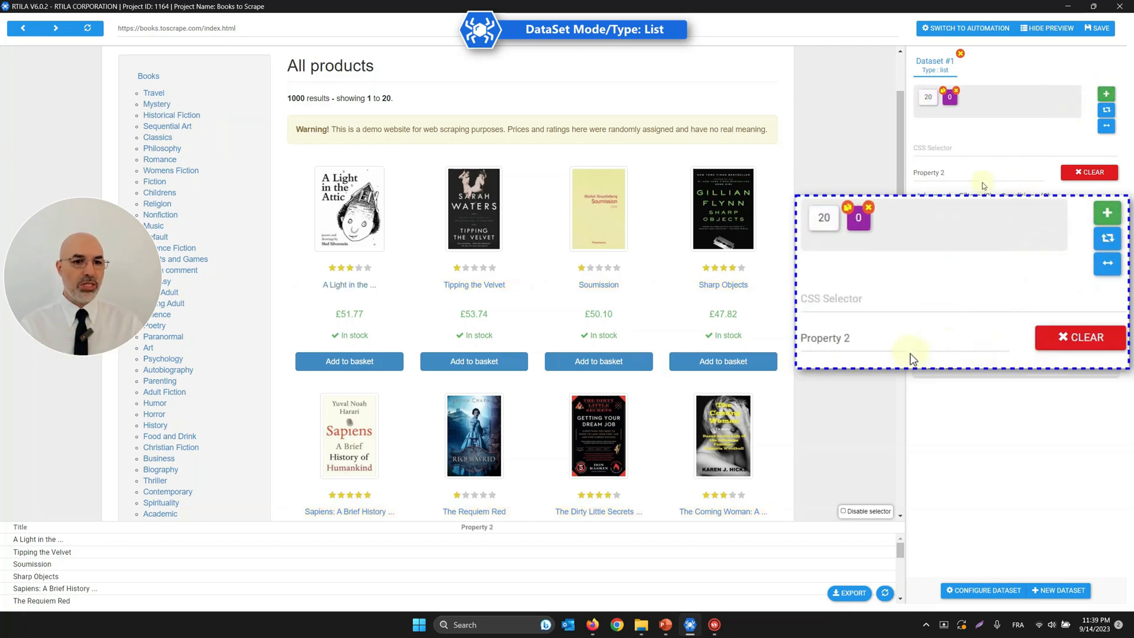
pyautogui.moveTo(950, 172); pyautogui.dragTo(893, 175)
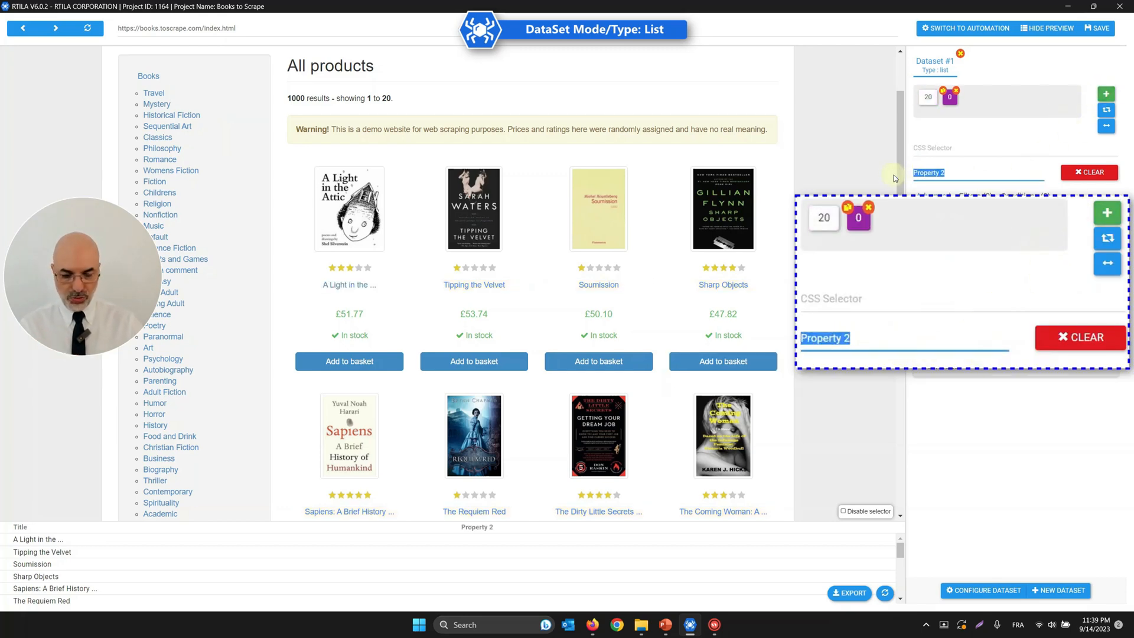
pyautogui.write('Price')
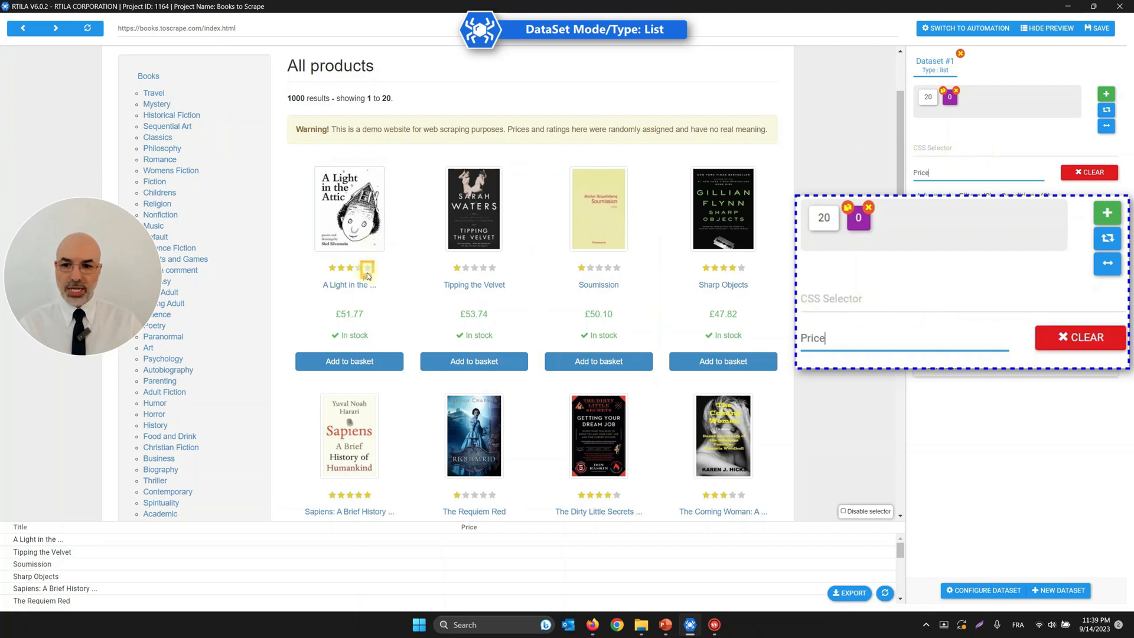
pyautogui.click(361, 316)
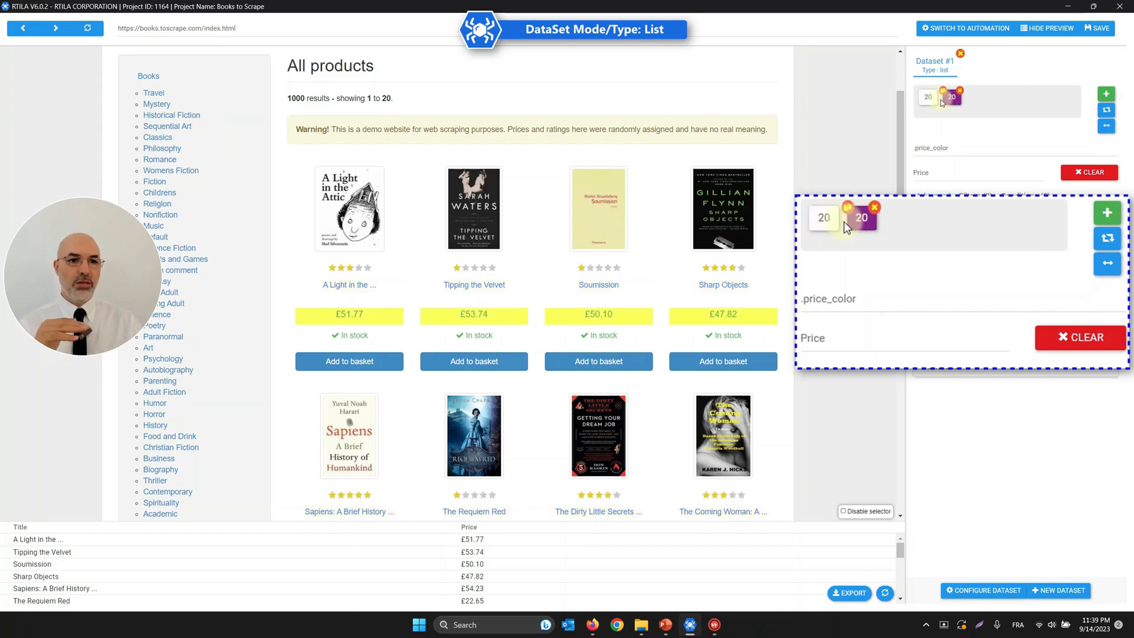
# Compare the page elements matched by the Title and Price properties
pyautogui.click(928, 101)
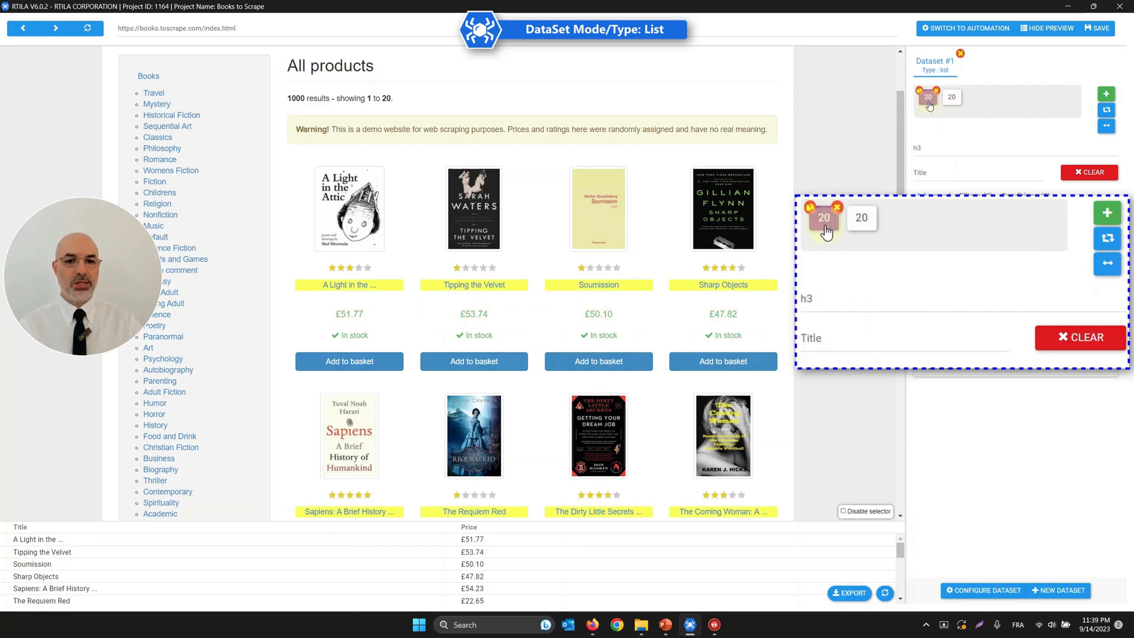
pyautogui.click(955, 101)
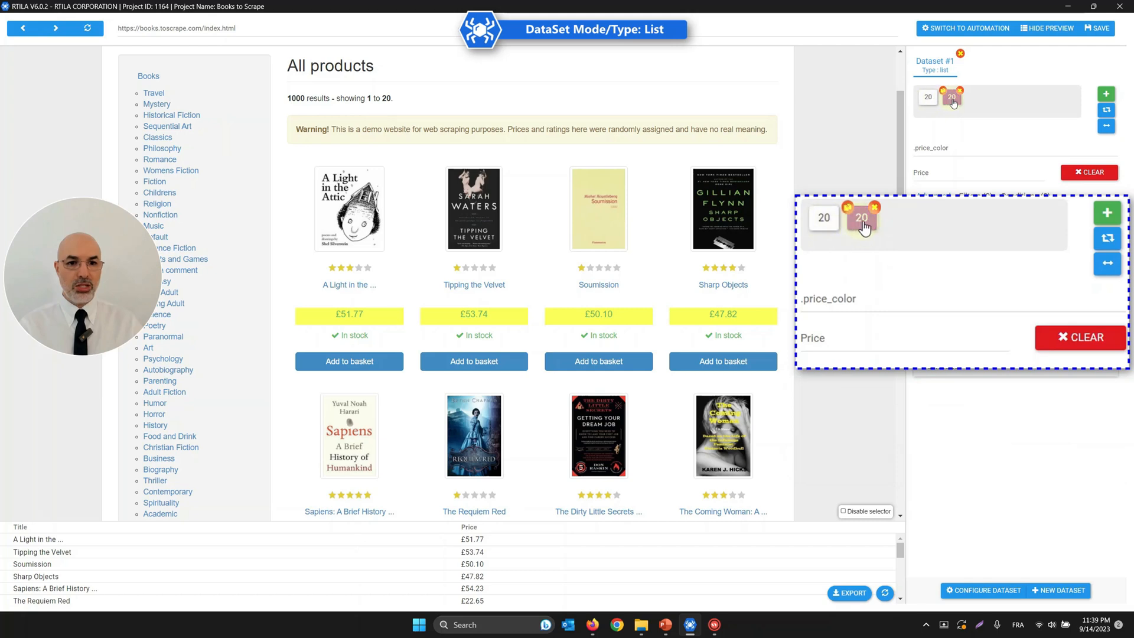
pyautogui.click(928, 100)
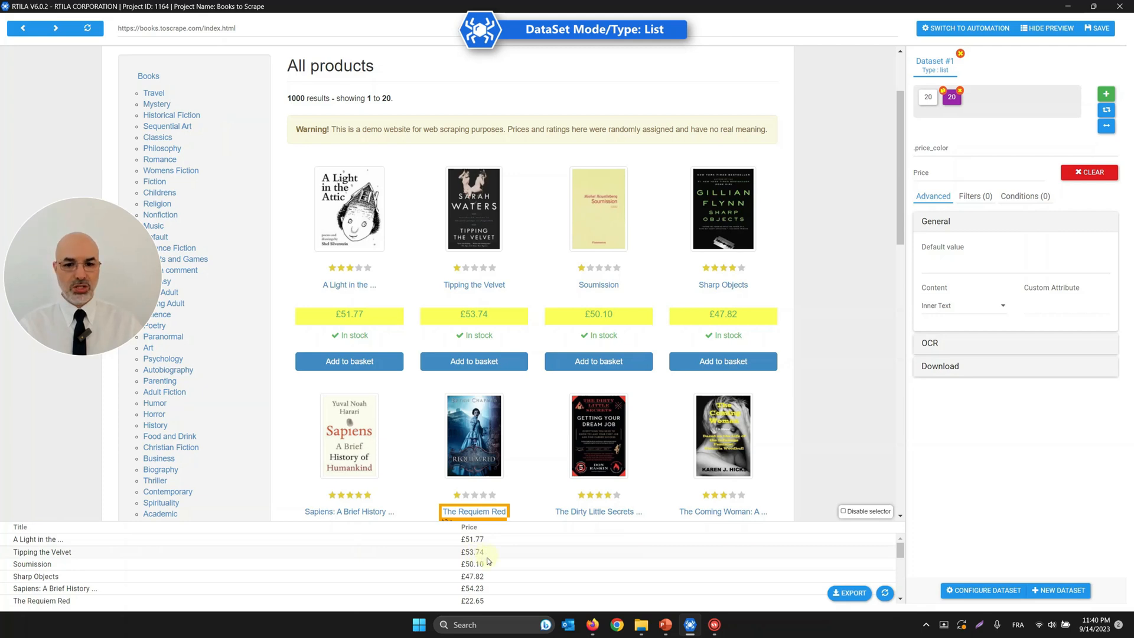
# Add a third property named "Thumbnail" and pick the Tipping the Velvet cover image as its .thumbnail selector
pyautogui.scroll(-4, 489, 580)
pyautogui.scroll(4, 489, 579)
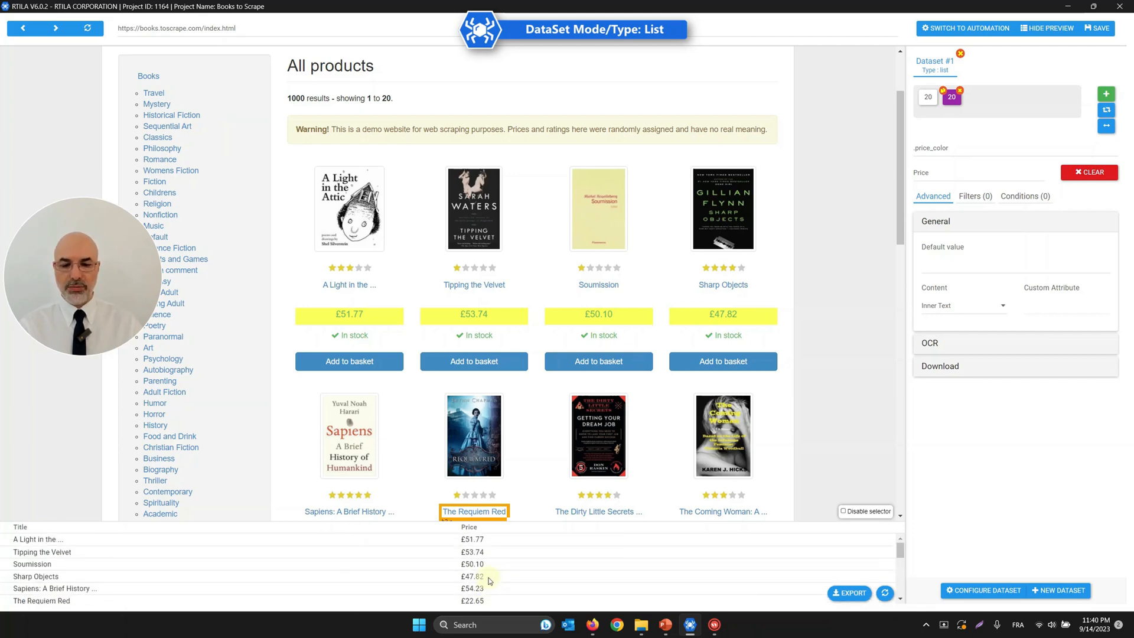
pyautogui.click(1106, 93)
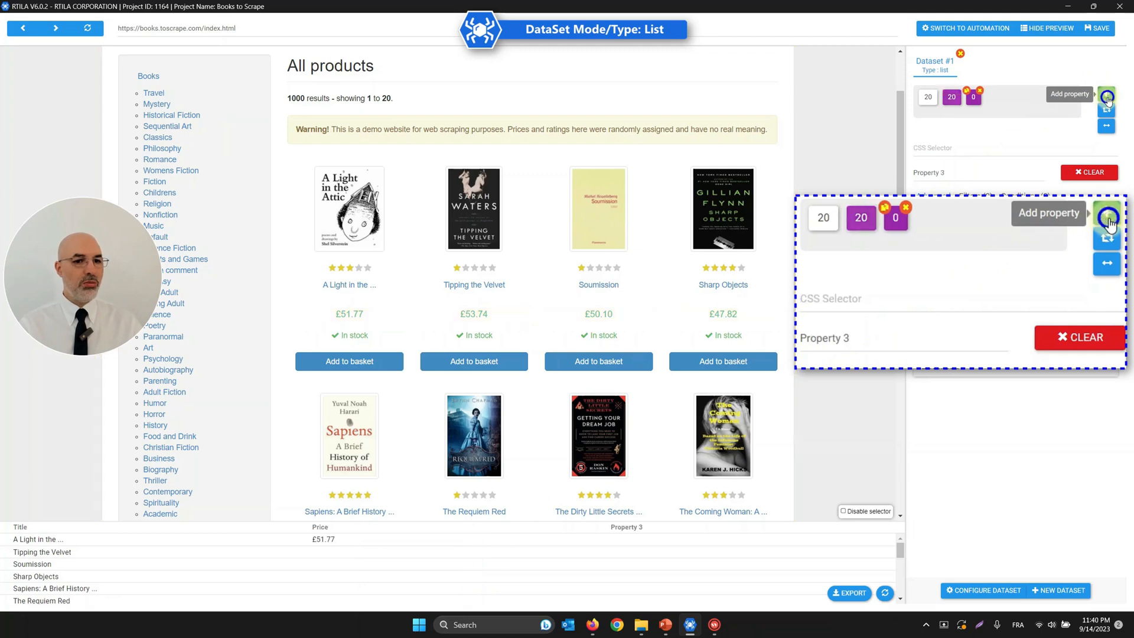
pyautogui.tripleClick(945, 173)
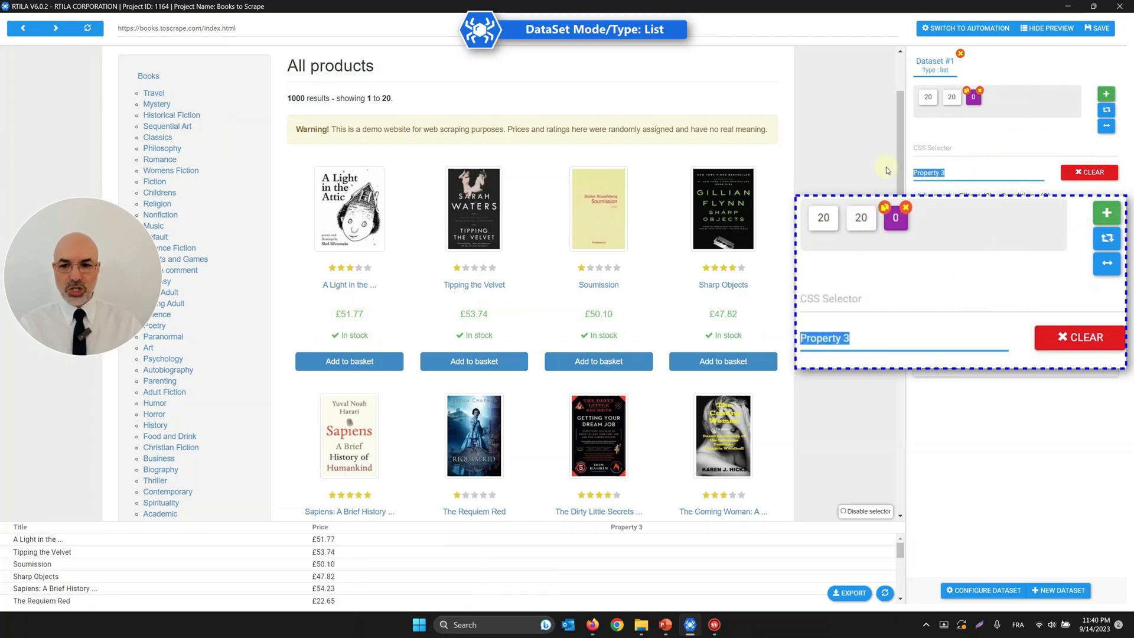
pyautogui.write('T')
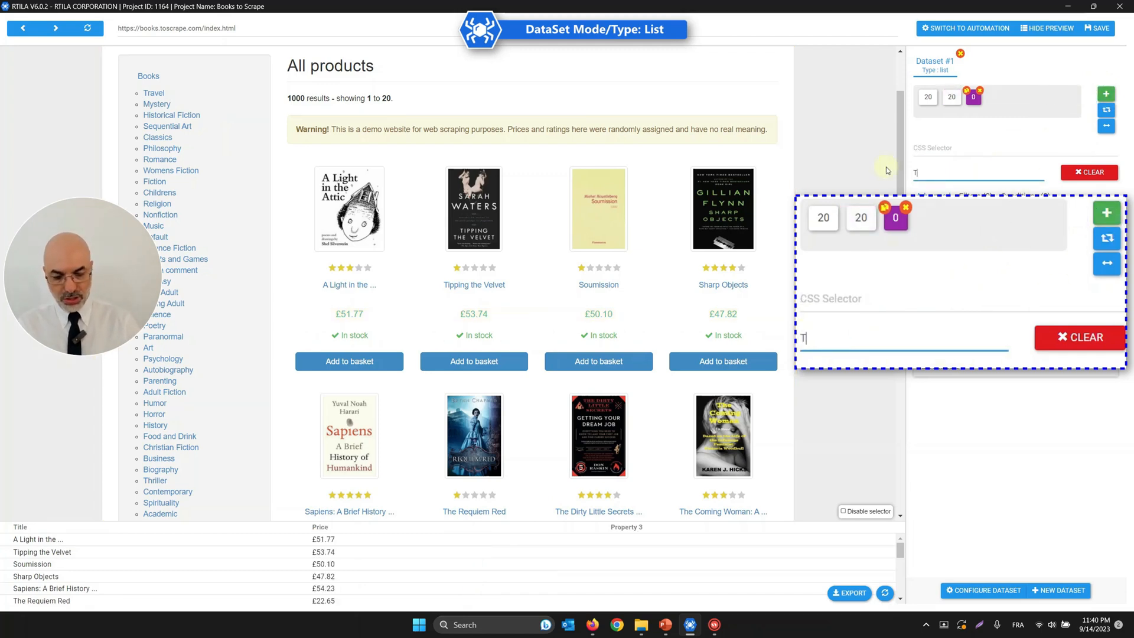
pyautogui.write('humbnail')
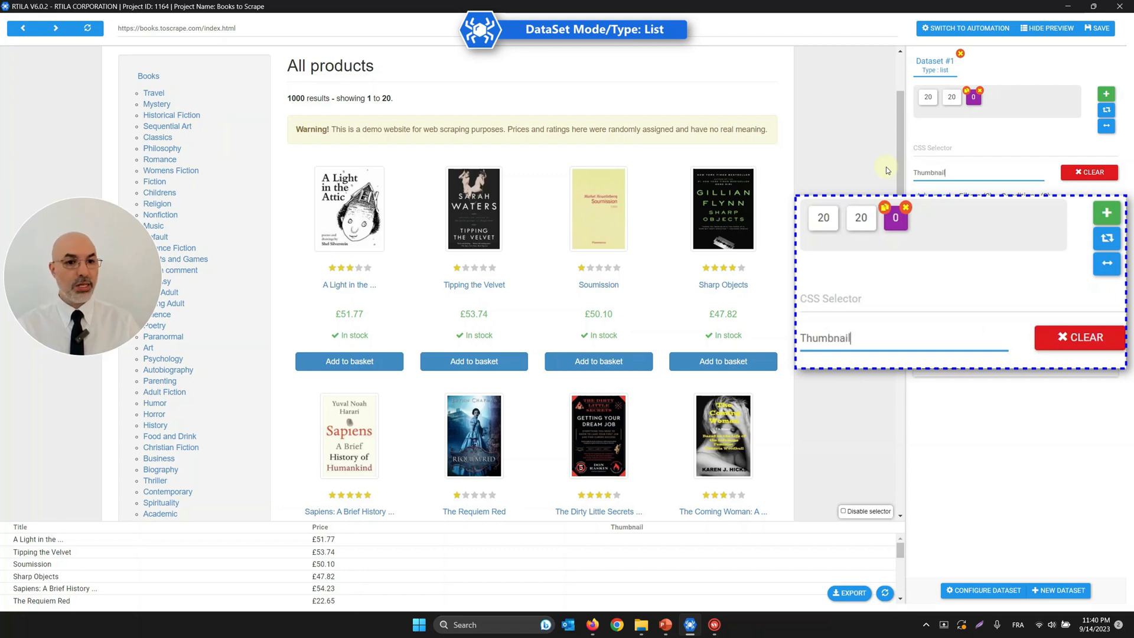
pyautogui.click(967, 146)
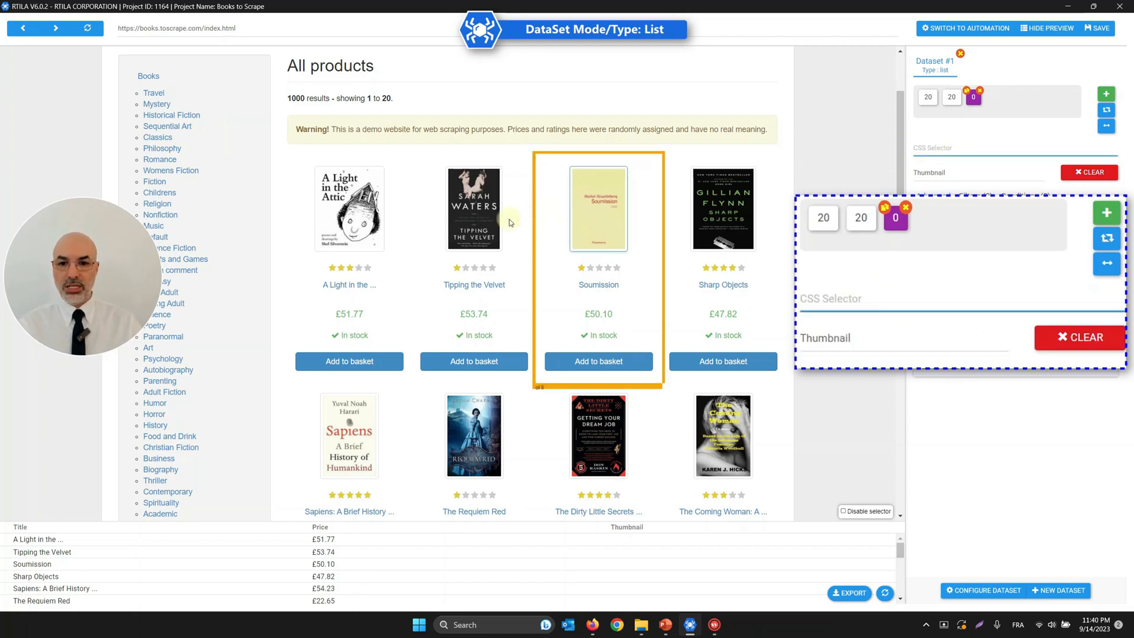
pyautogui.click(469, 230)
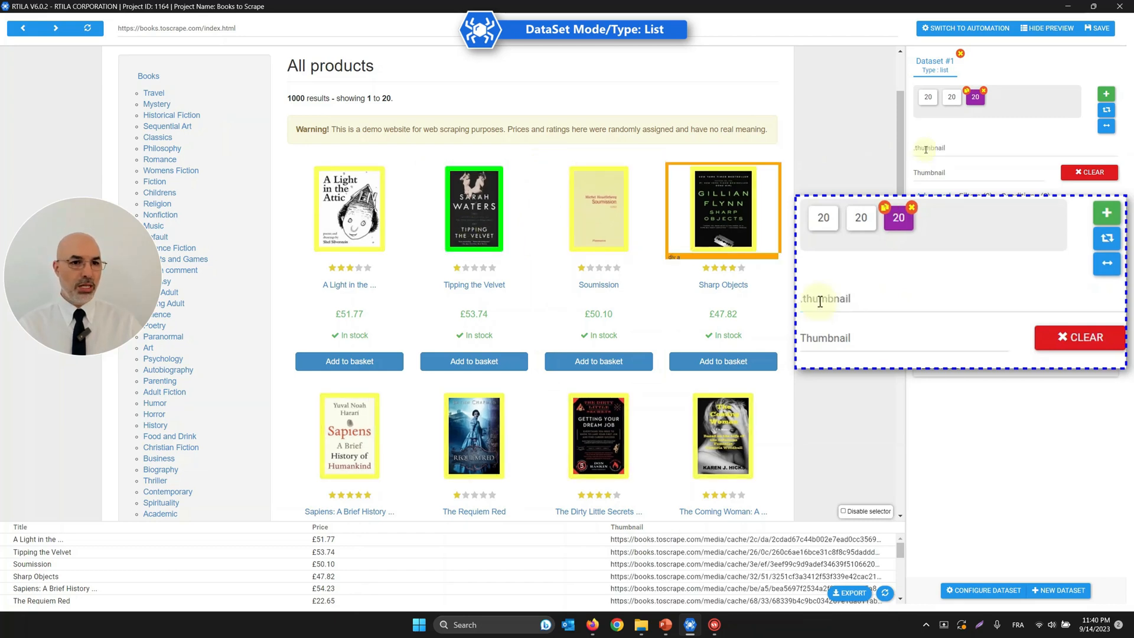
# Inspect the full thumbnail image URL in the first row of the results preview, including its file ending
pyautogui.click(980, 105)
pyautogui.doubleClick(799, 550)
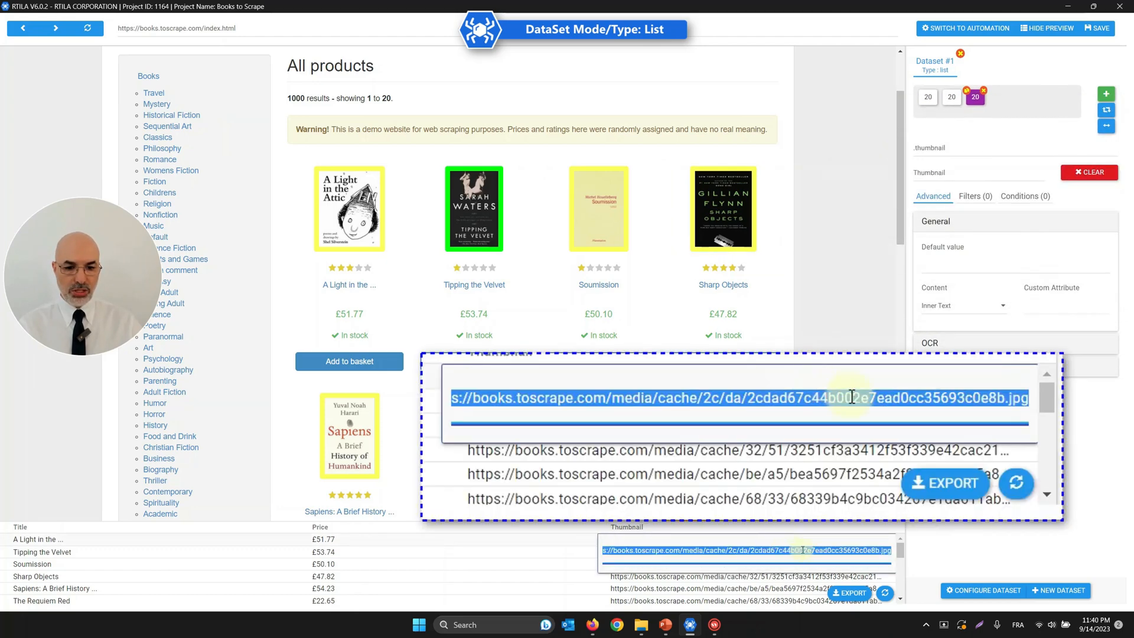
pyautogui.click(816, 550)
pyautogui.moveTo(835, 550); pyautogui.dragTo(897, 546)
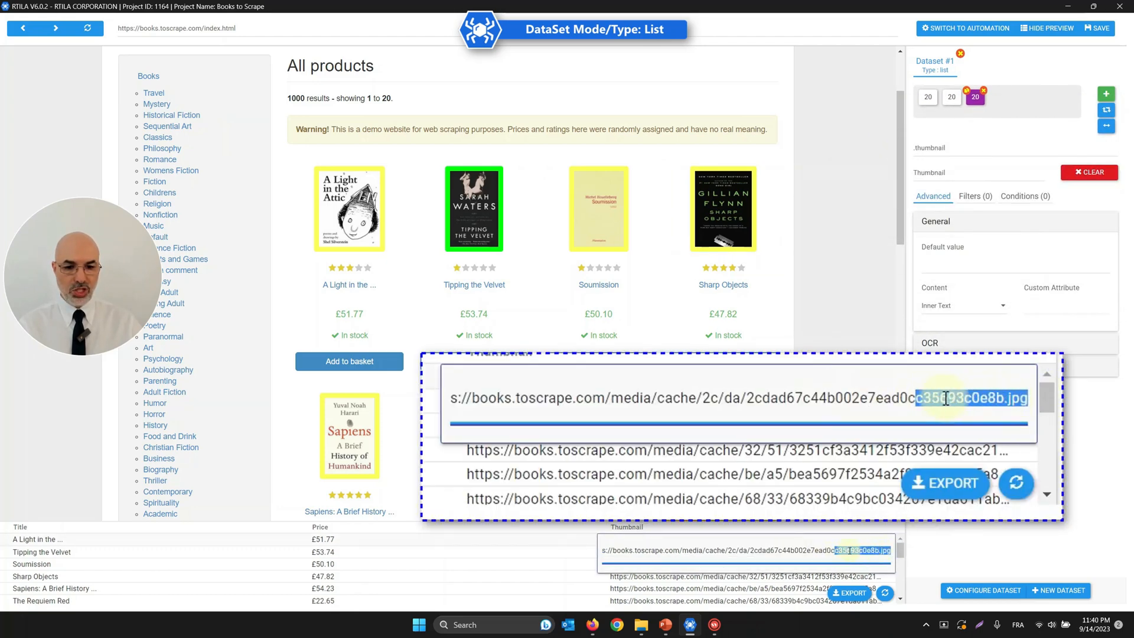
pyautogui.click(580, 539)
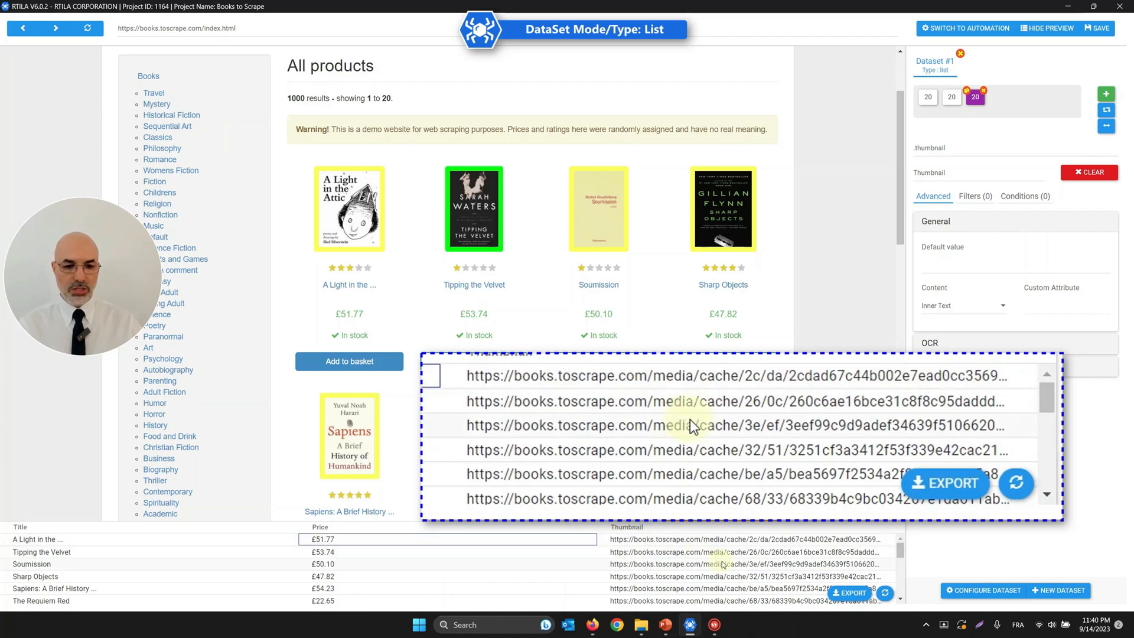
# Copy the first row's thumbnail URL, view it in a new Firefox tab, and switch back to RTILA
pyautogui.doubleClick(731, 540)
pyautogui.hotkey('ctrl', 'c')
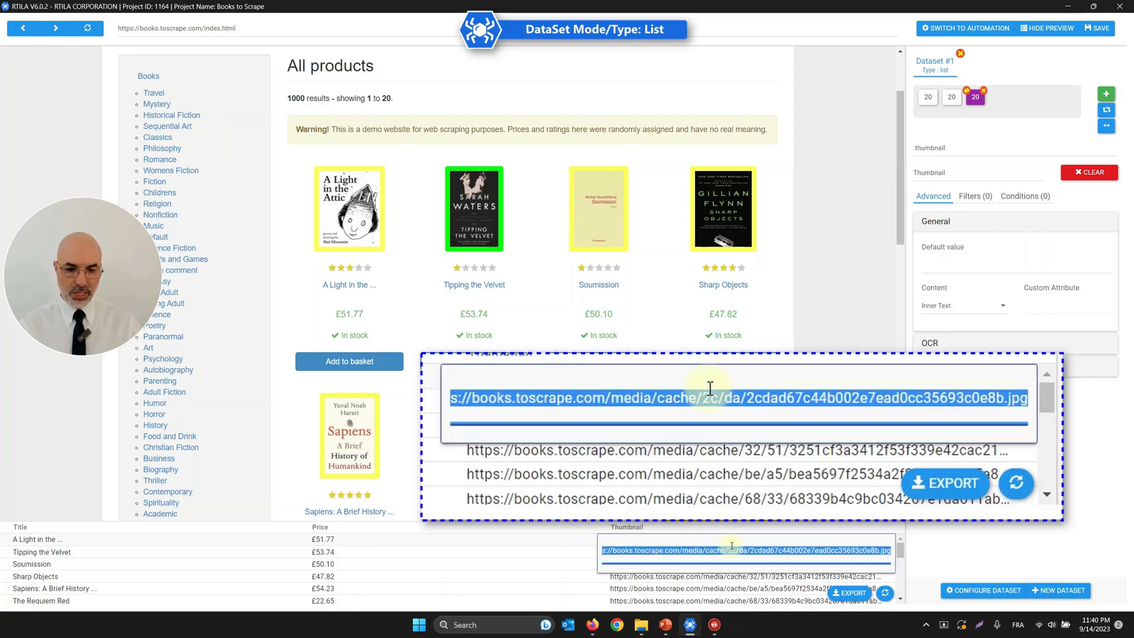
pyautogui.click(591, 624)
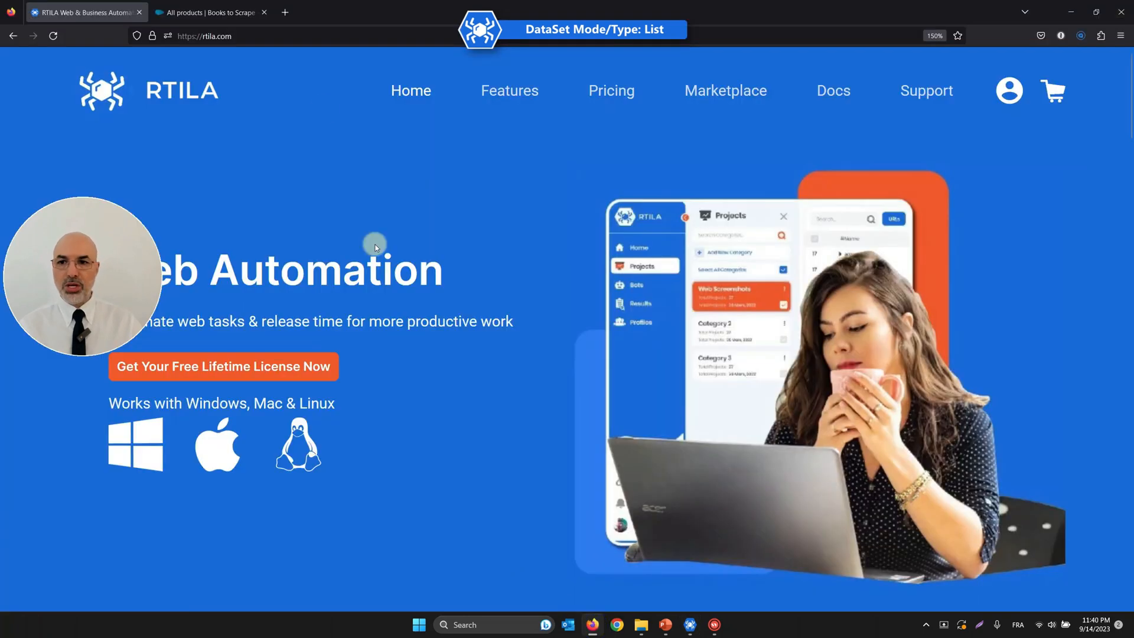
pyautogui.click(289, 21)
pyautogui.hotkey('ctrl', 'v')
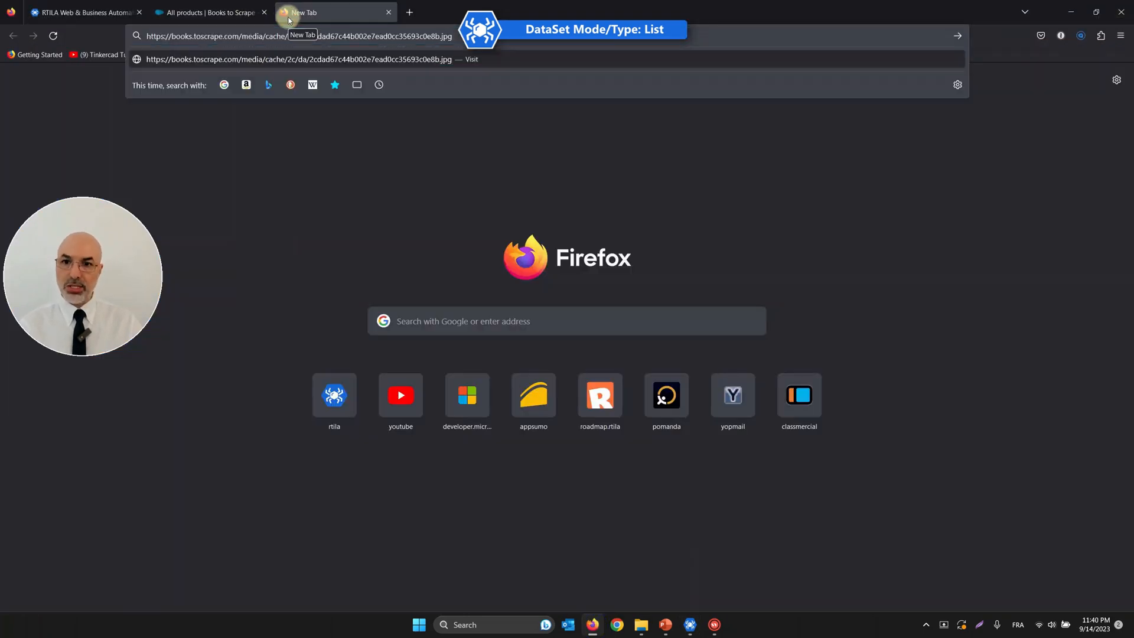
pyautogui.press('Return')
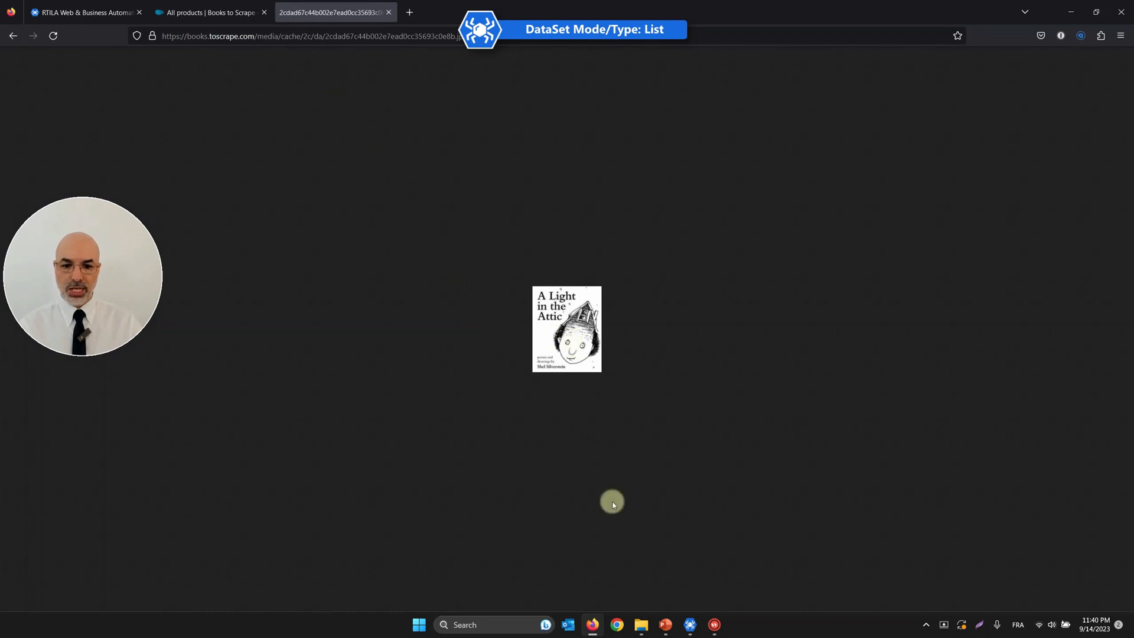
pyautogui.click(690, 624)
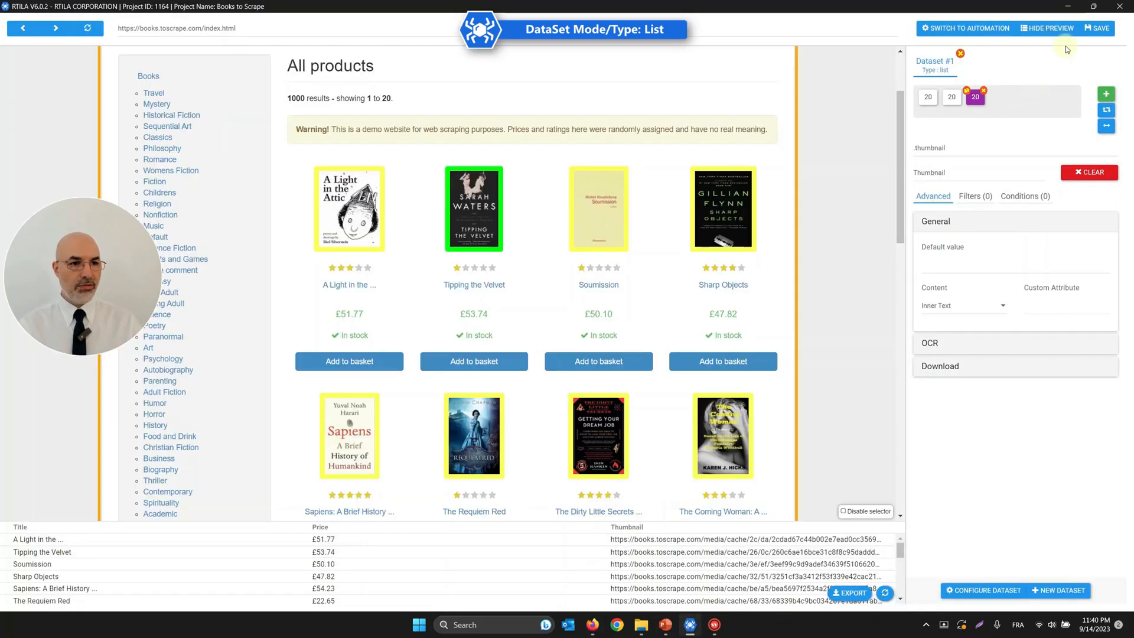
# Preview Dataset #1 as detail type, restore it to list type, and save the project
pyautogui.click(1093, 31)
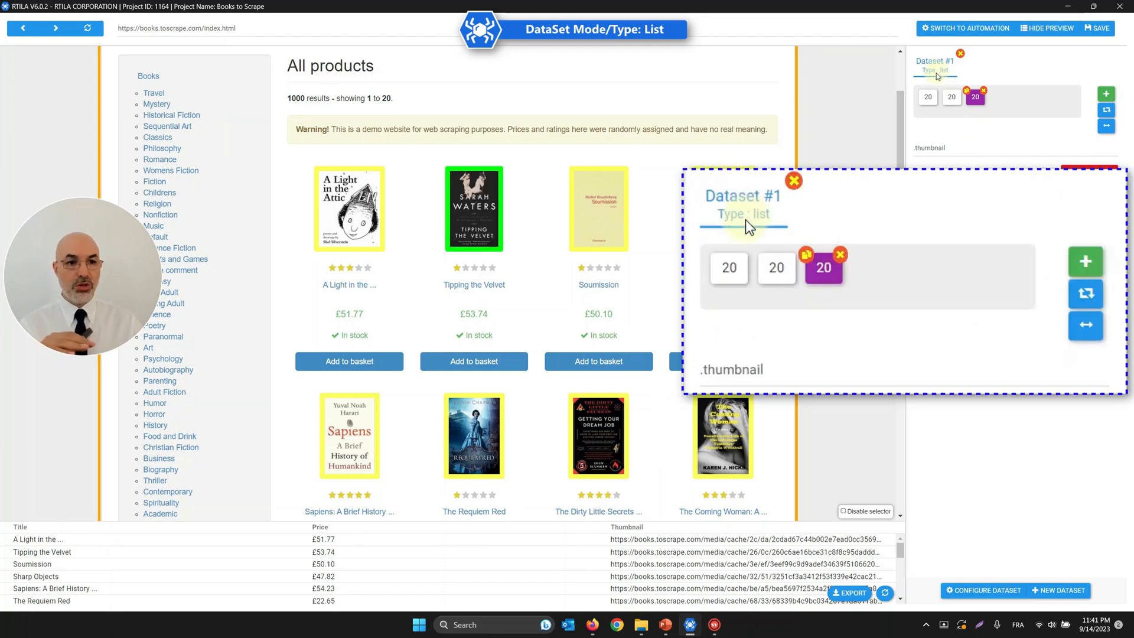
pyautogui.click(1104, 111)
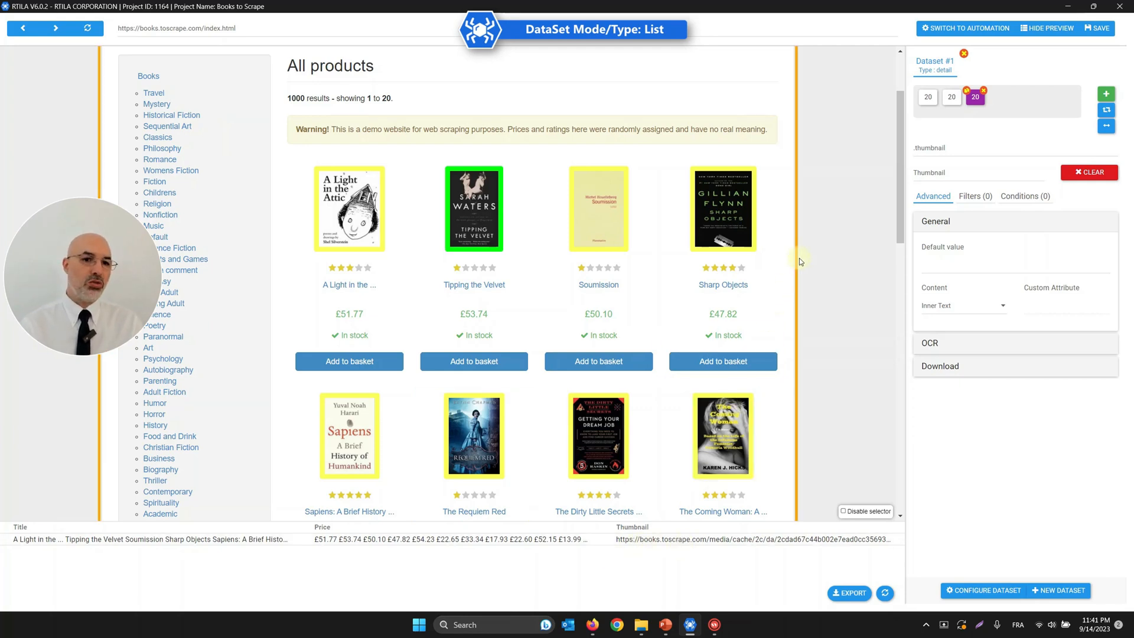
pyautogui.click(1105, 112)
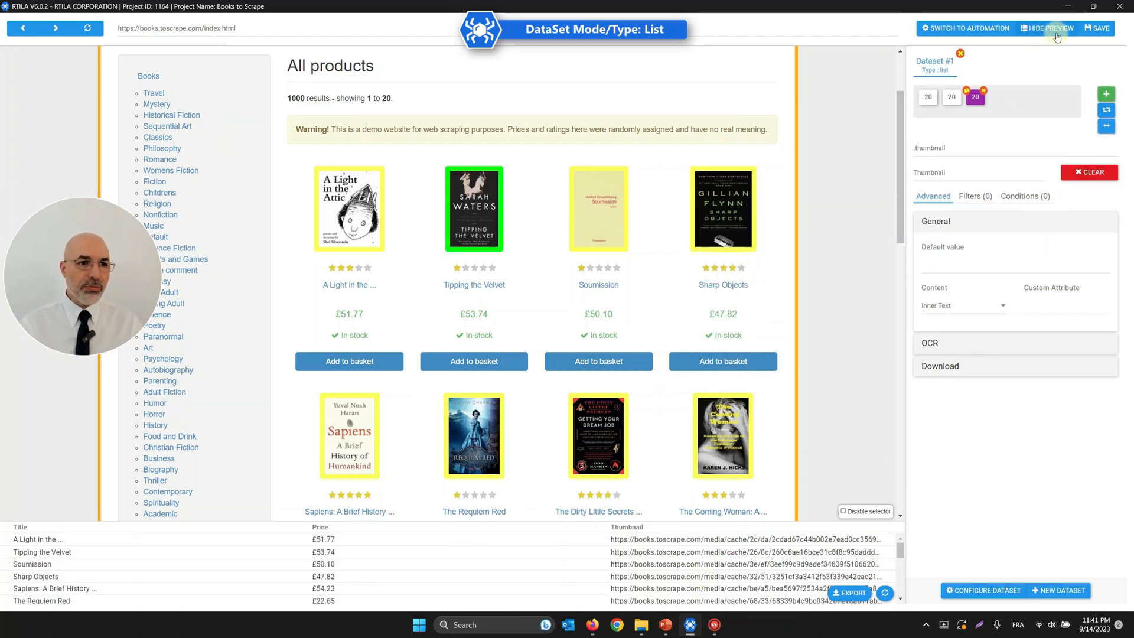
pyautogui.click(1094, 29)
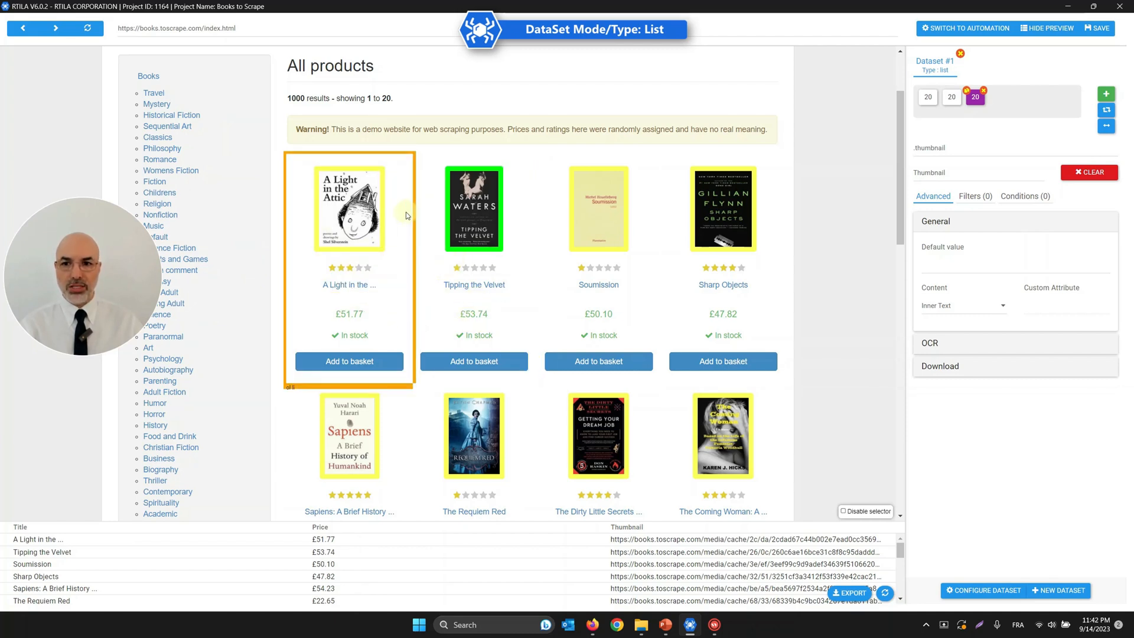
# Disable the element selector, visit the A Light in the Attic page, and open Scott Pilgrim's Precious Little Life from Home
pyautogui.click(851, 513)
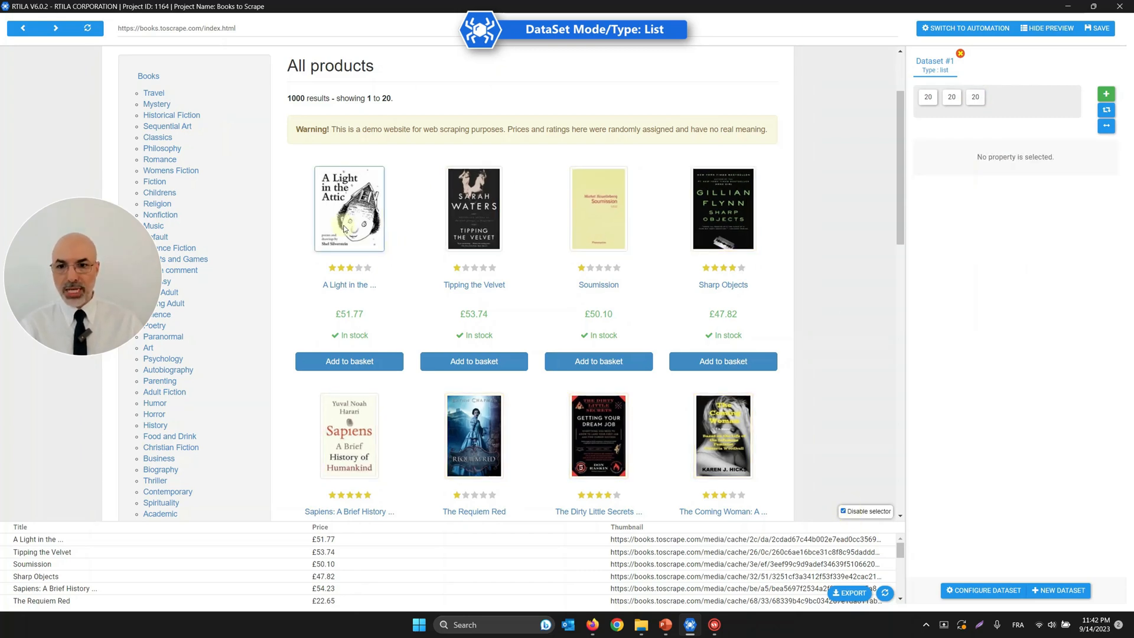
pyautogui.click(390, 227)
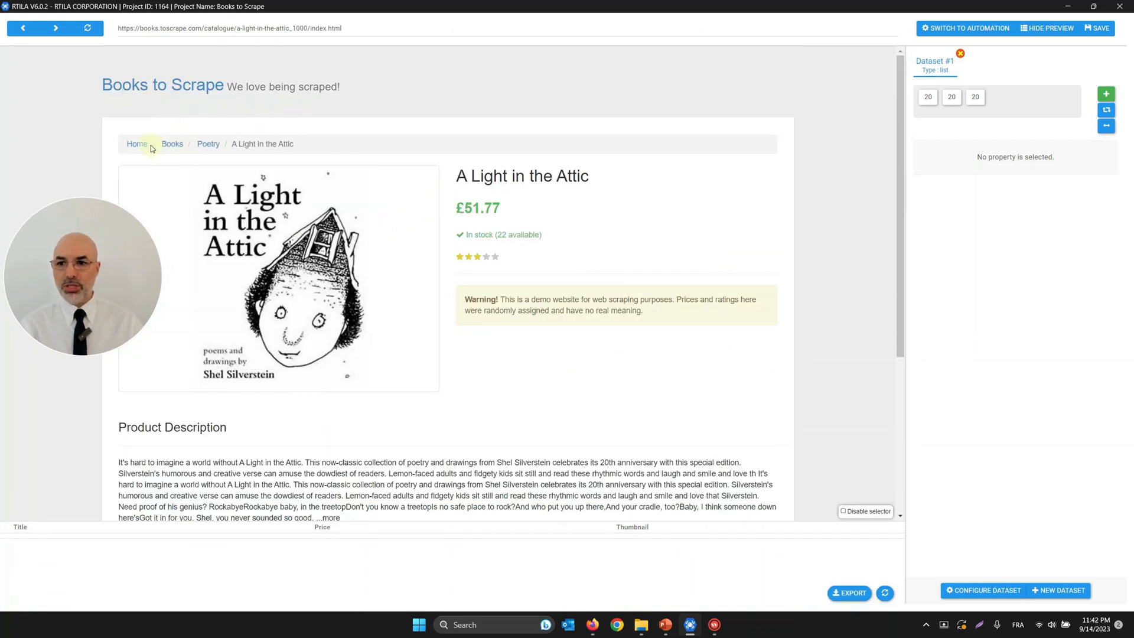
pyautogui.click(137, 144)
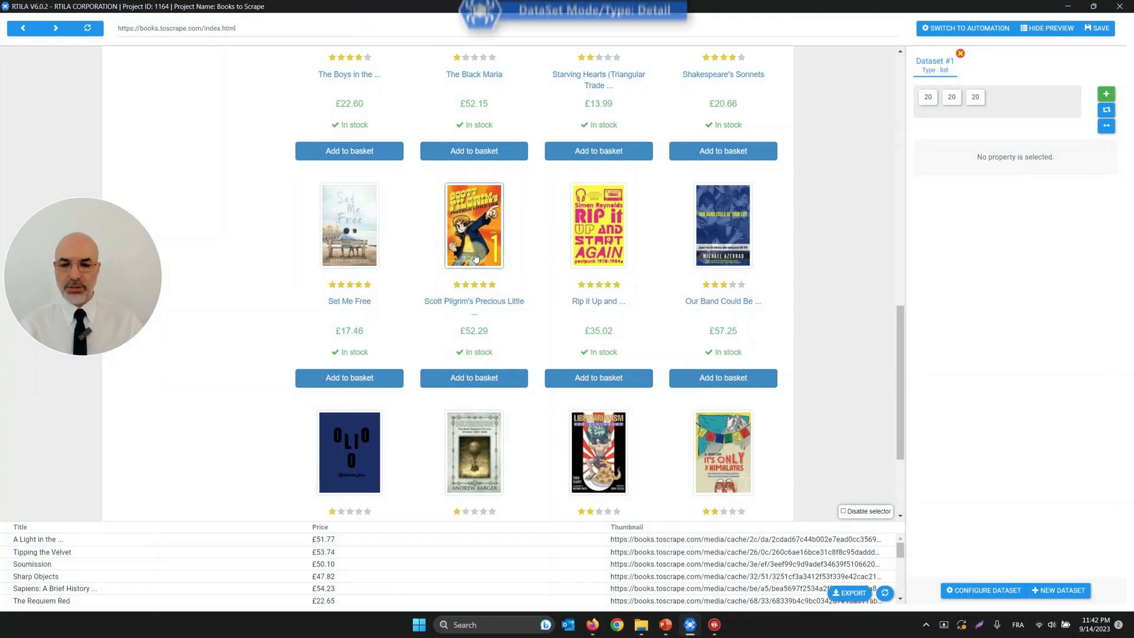
pyautogui.click(476, 255)
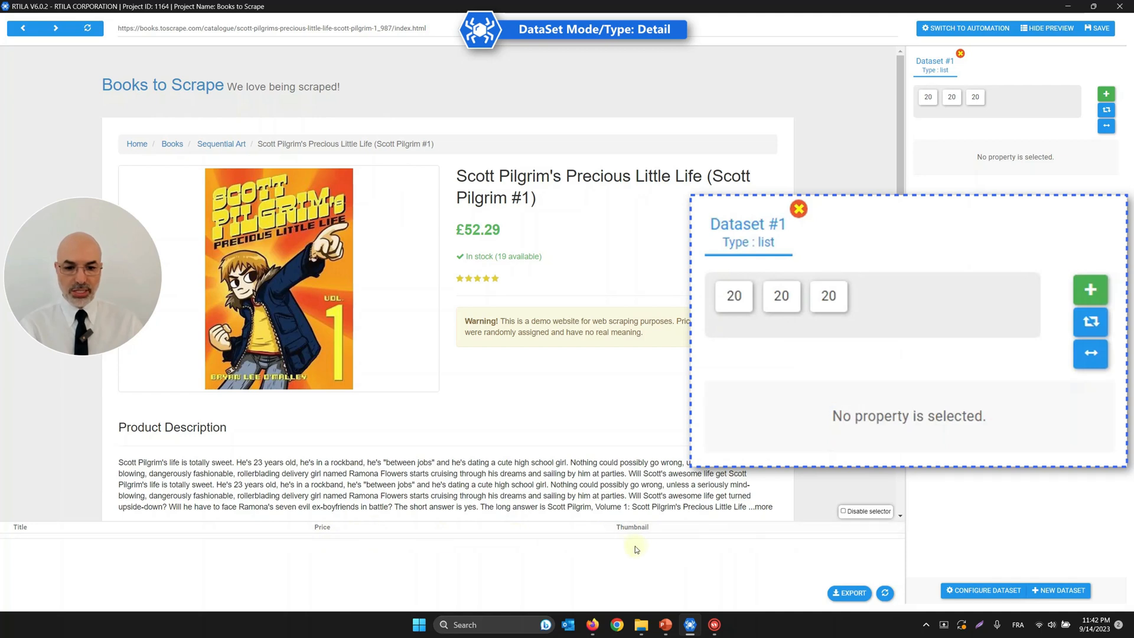
# Check the Title property's selector on the book page and switch Dataset #1 to the detail type
pyautogui.click(927, 97)
pyautogui.doubleClick(926, 150)
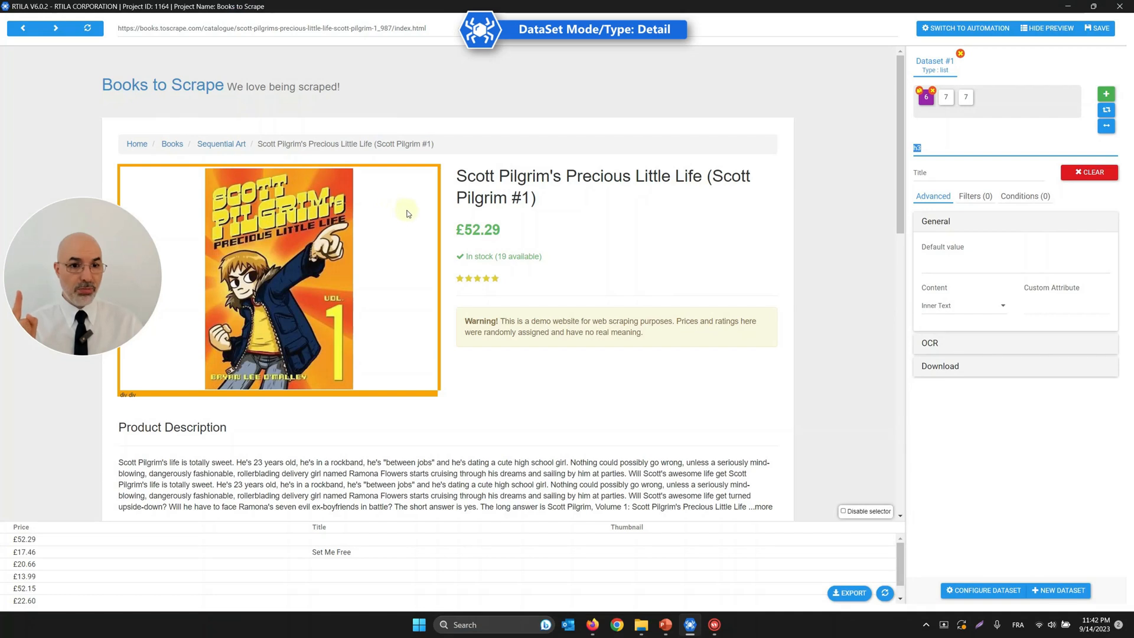
pyautogui.click(1105, 110)
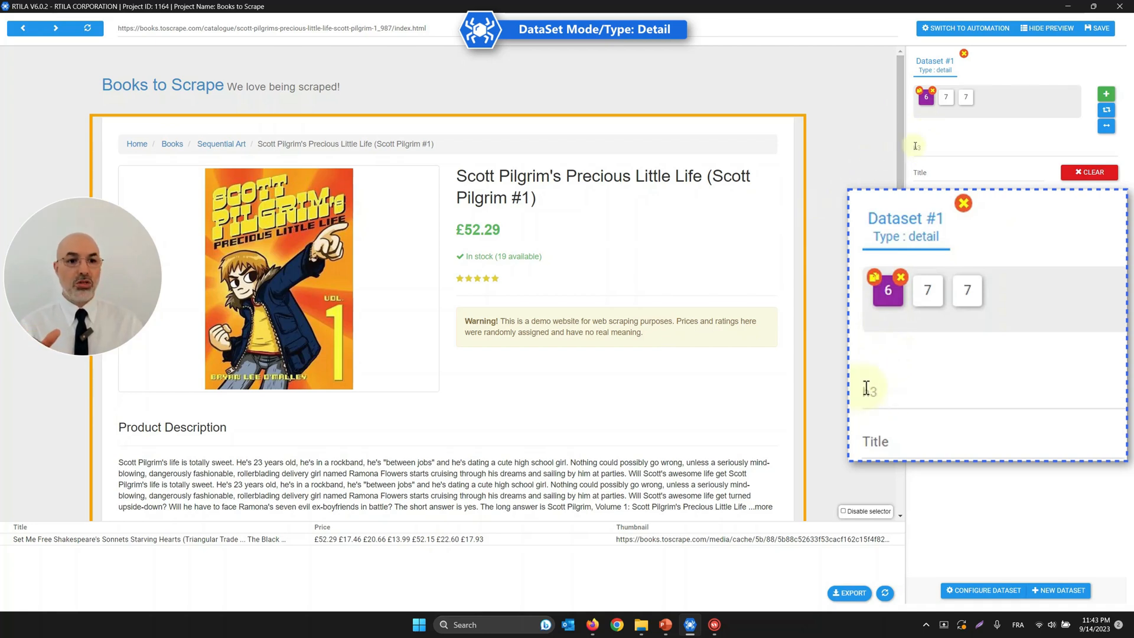
# Clear the CSS selectors of the Title, Price and Thumbnail properties
pyautogui.doubleClick(920, 148)
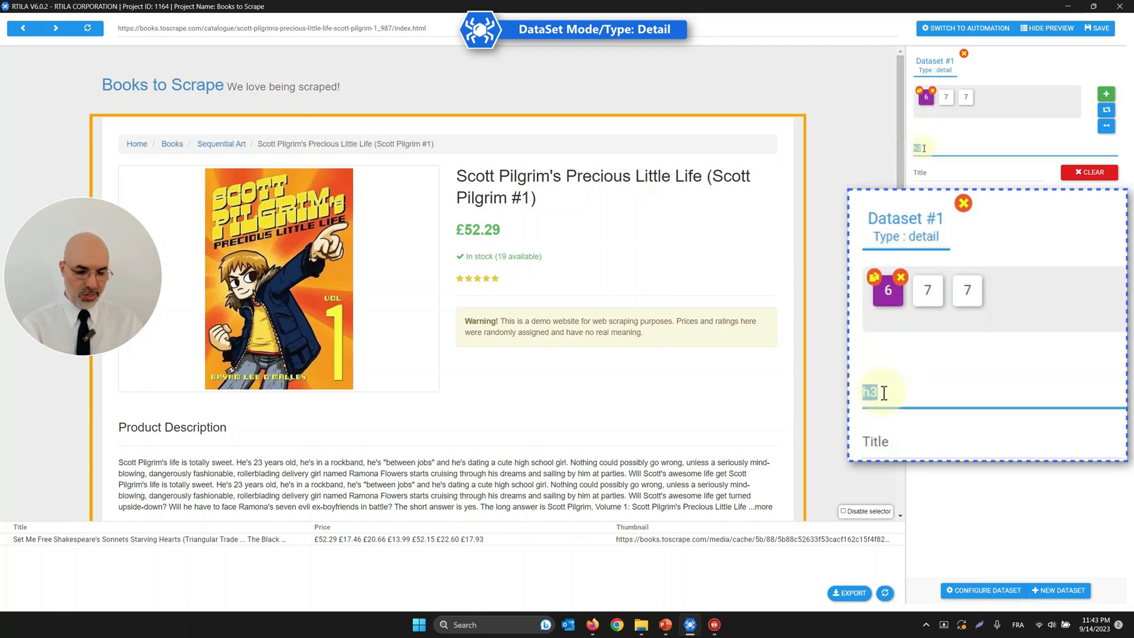
pyautogui.press('BackSpace')
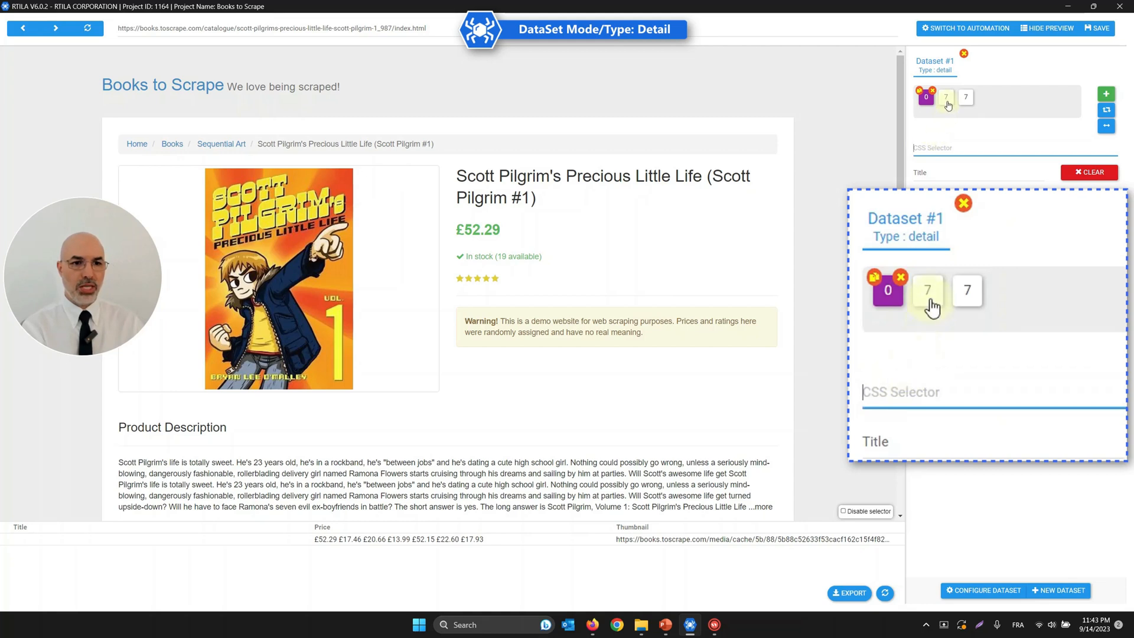
pyautogui.click(947, 106)
pyautogui.doubleClick(940, 148)
pyautogui.press('BackSpace')
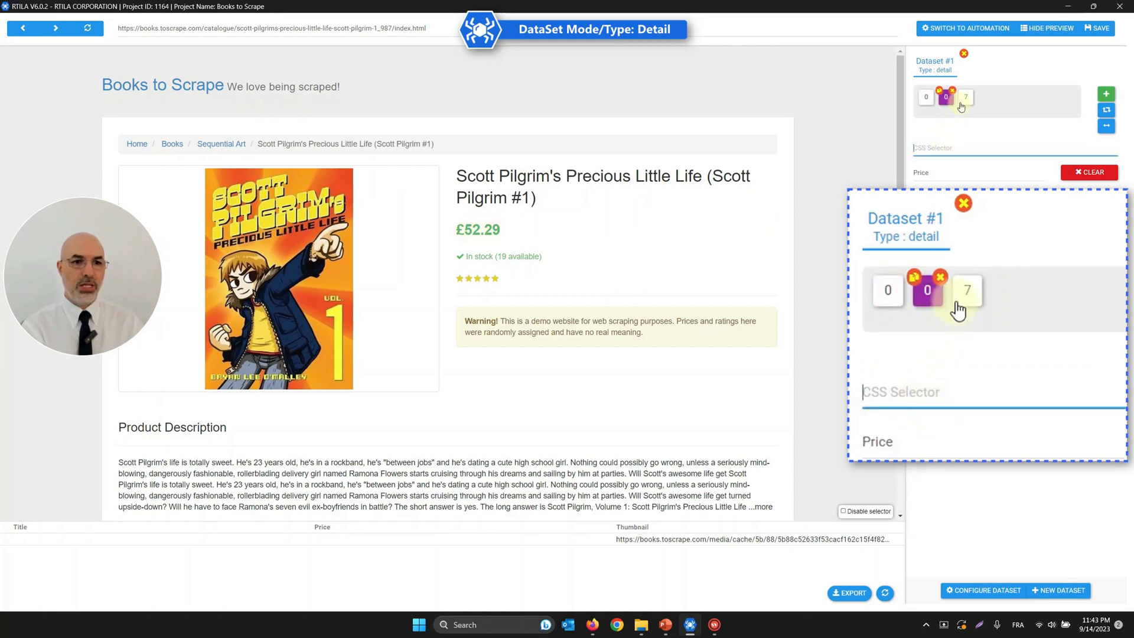
pyautogui.click(960, 105)
pyautogui.doubleClick(953, 146)
pyautogui.press('BackSpace')
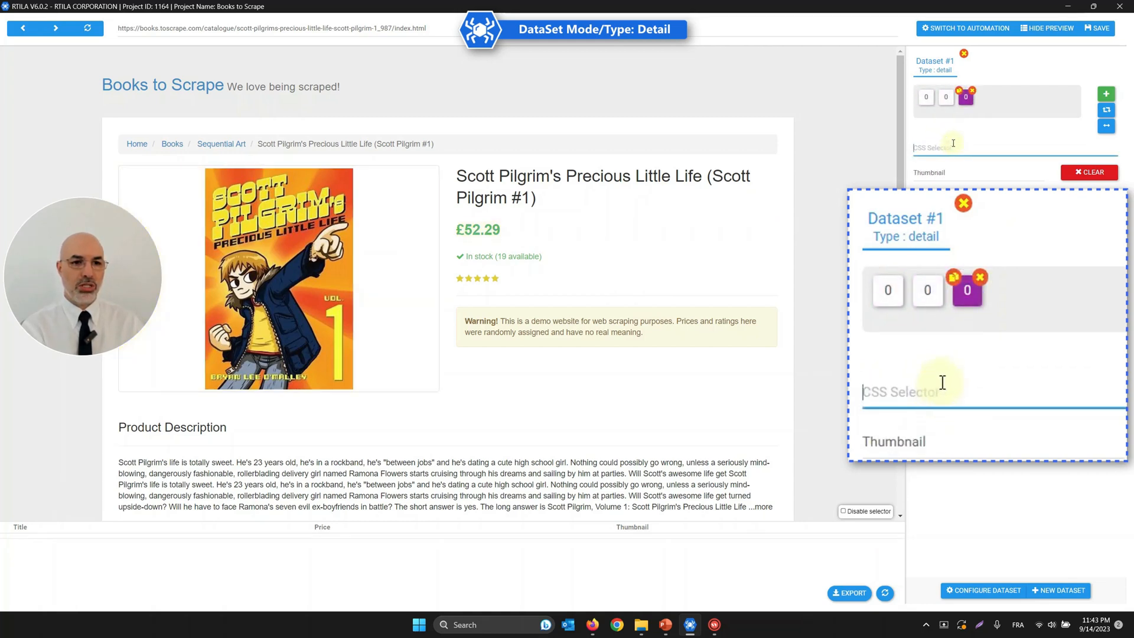
# Pick the book page's h1 heading for the Title property and its main price as the Price property's .price_color selector
pyautogui.click(926, 101)
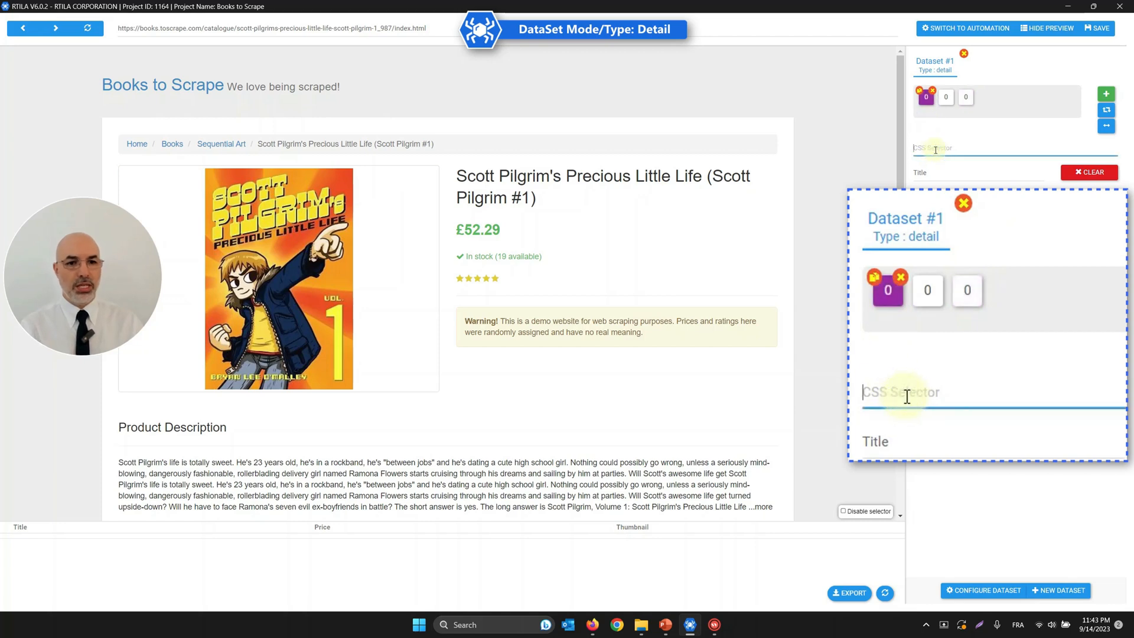
pyautogui.click(530, 180)
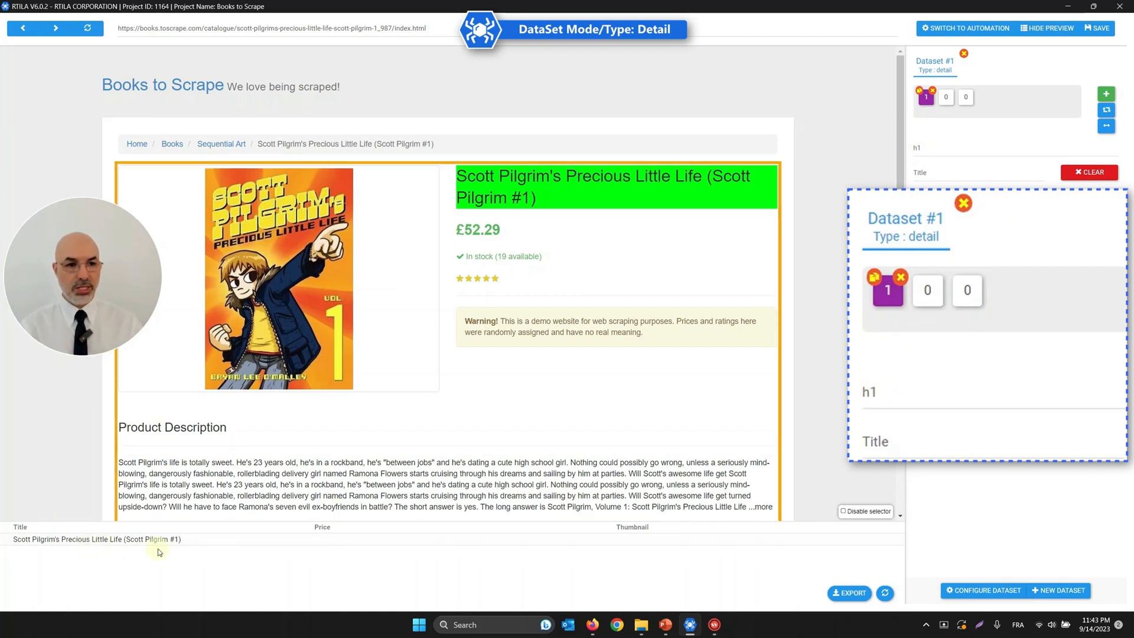
pyautogui.click(947, 100)
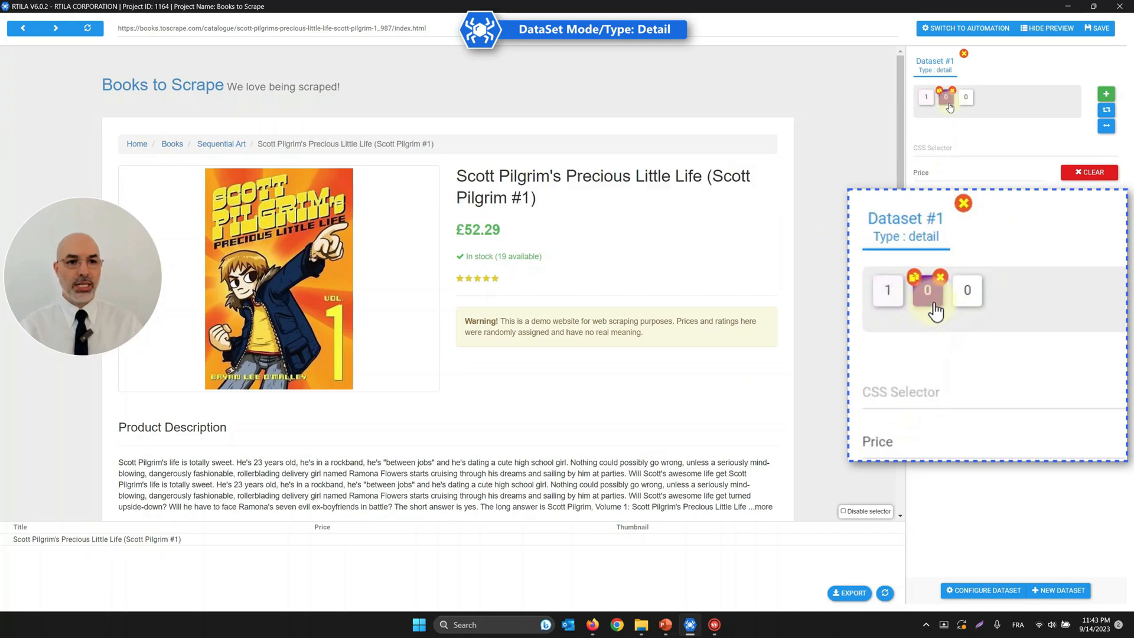
pyautogui.click(943, 149)
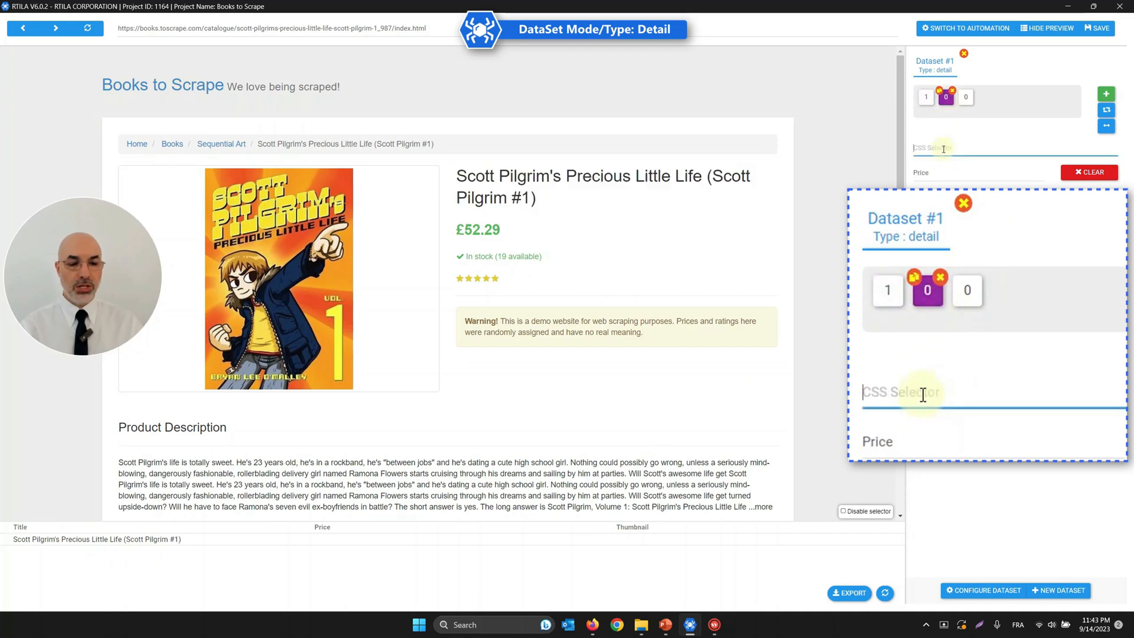
pyautogui.click(489, 232)
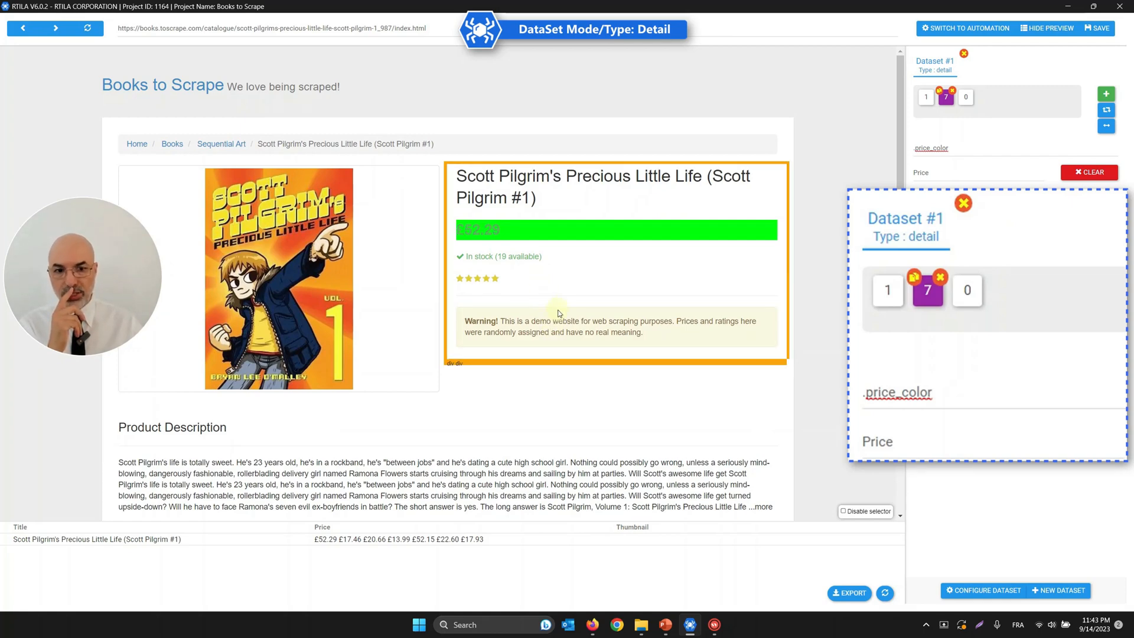
pyautogui.scroll(-10, 831, 320)
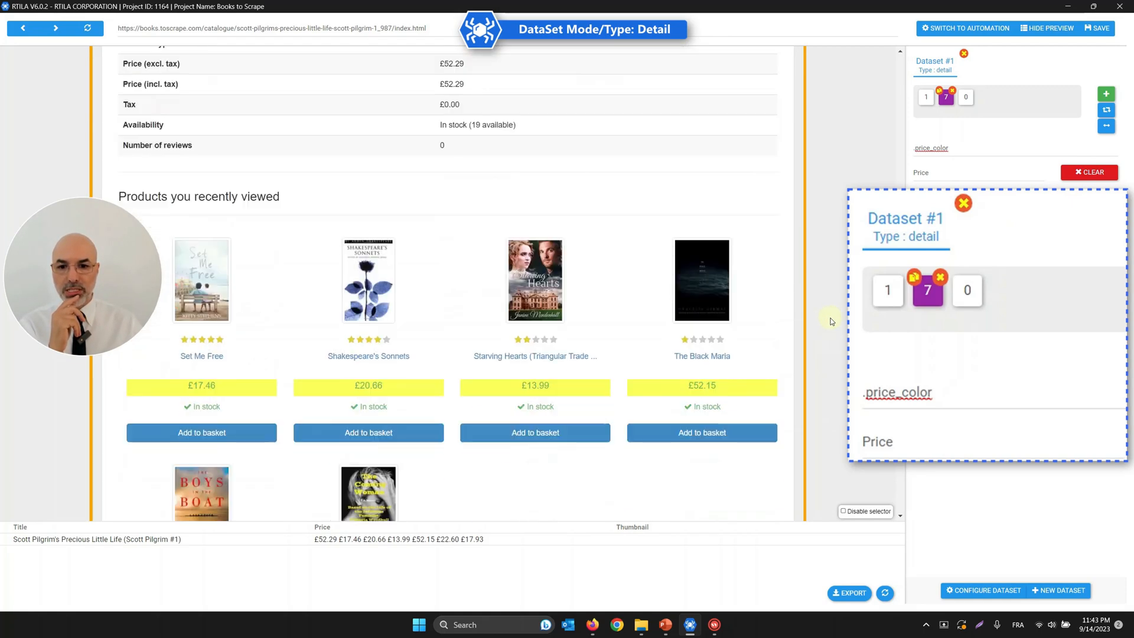
# Exclude the recently viewed products' prices from the Price property by rejecting the Starving Hearts price, giving the selector .product_main .price_color
pyautogui.scroll(-1, 416, 359)
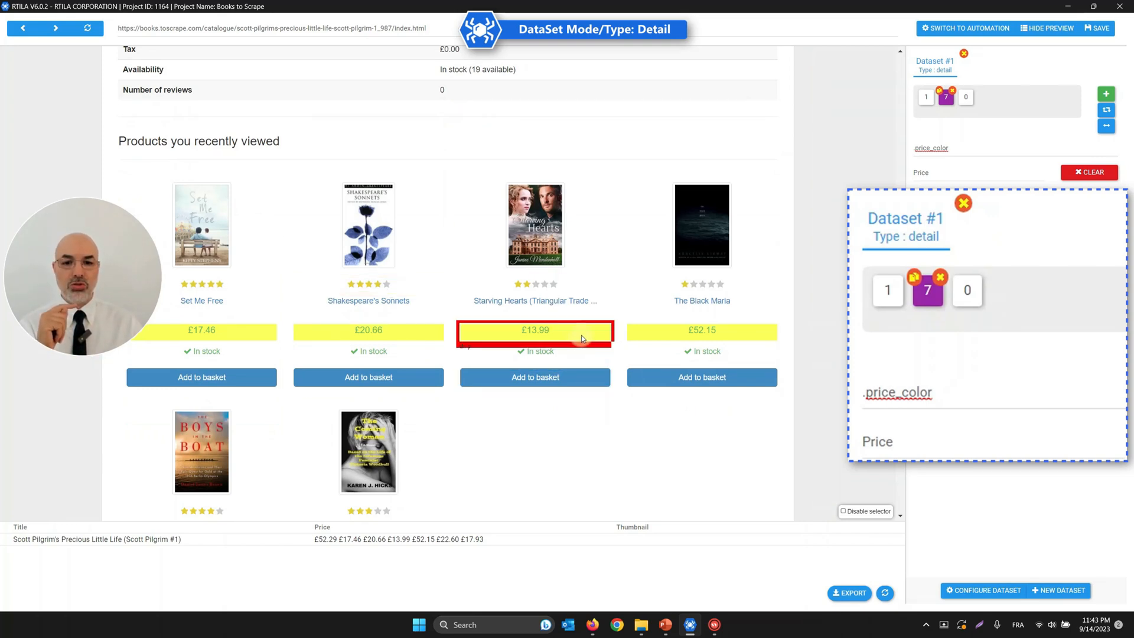
pyautogui.click(565, 339)
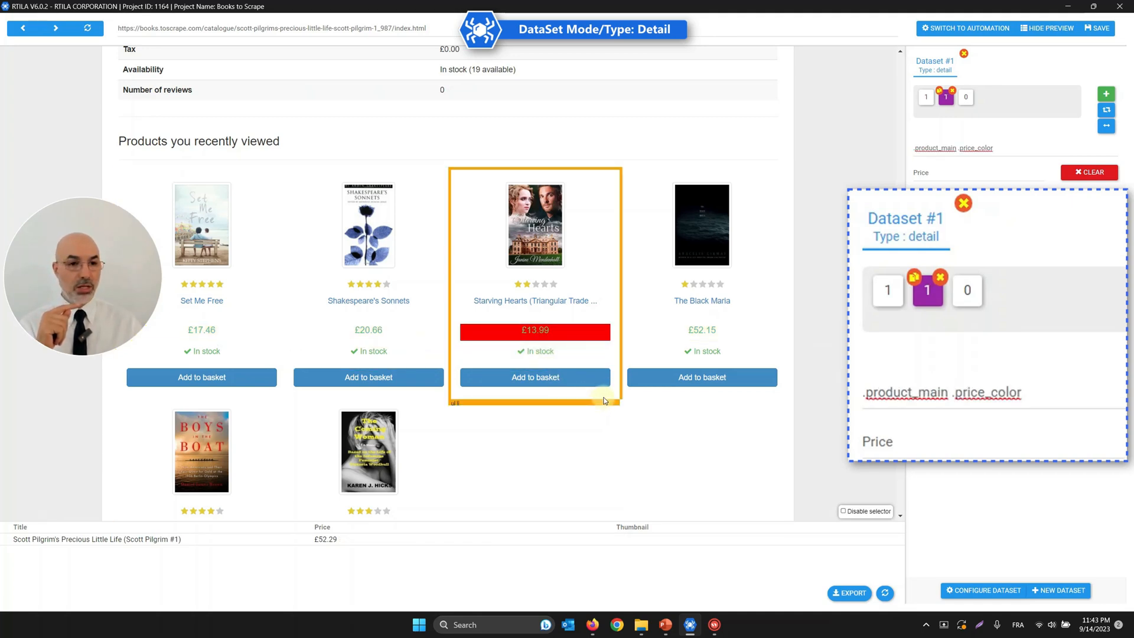
pyautogui.scroll(10, 834, 229)
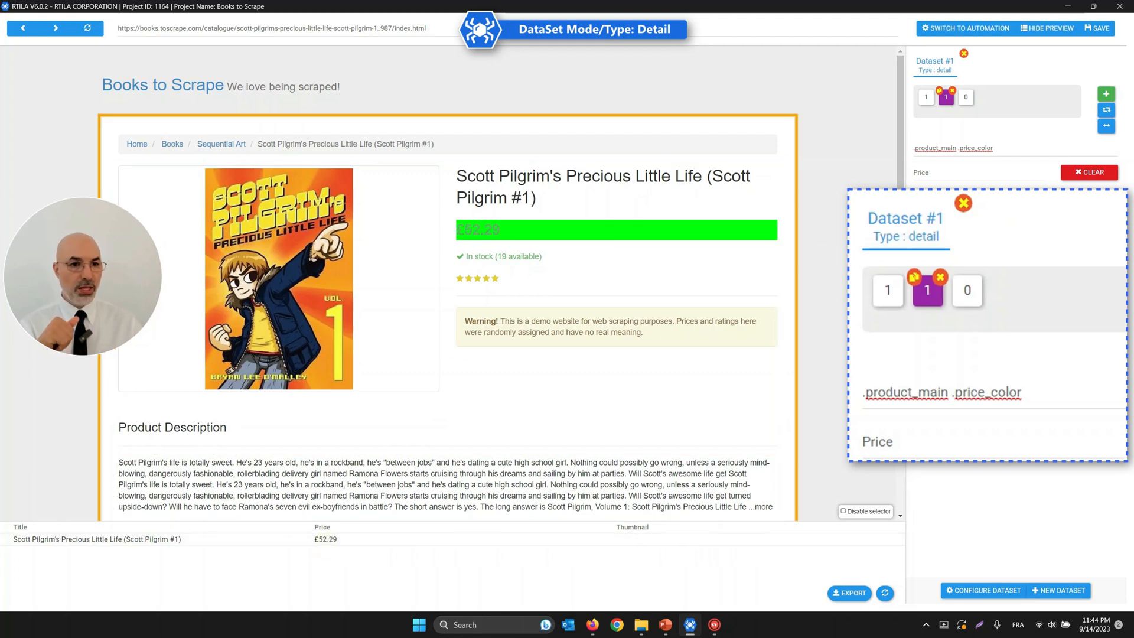
# Pick the main book cover for the Thumbnail property and reject the Starving Hearts cover, narrowing the selector to #product_gallery img
pyautogui.click(967, 98)
pyautogui.click(949, 149)
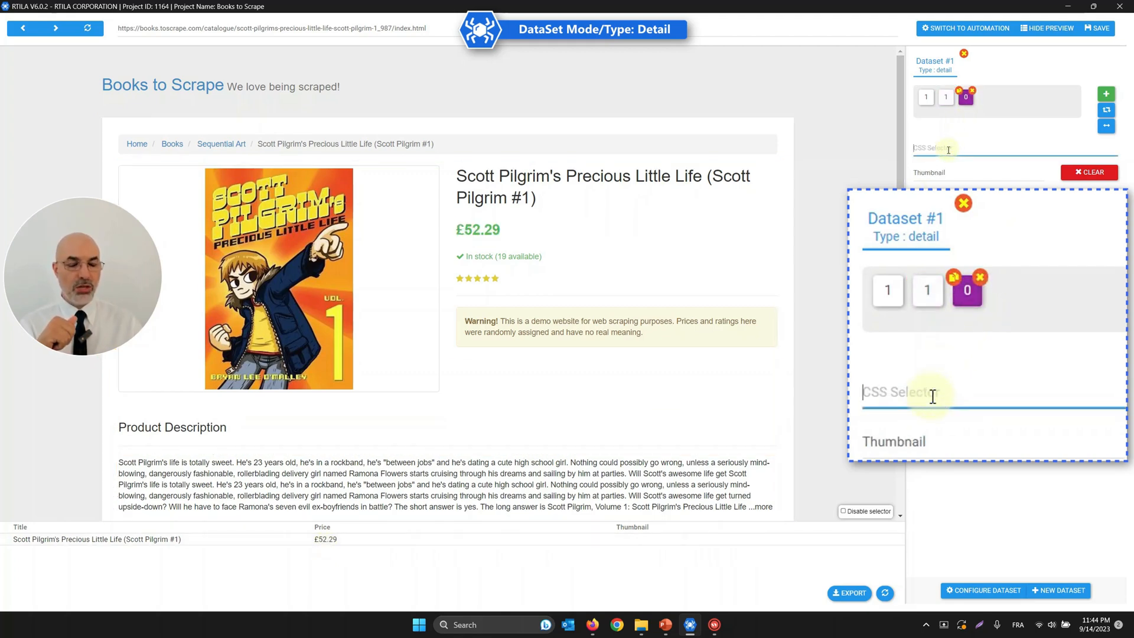
pyautogui.click(300, 264)
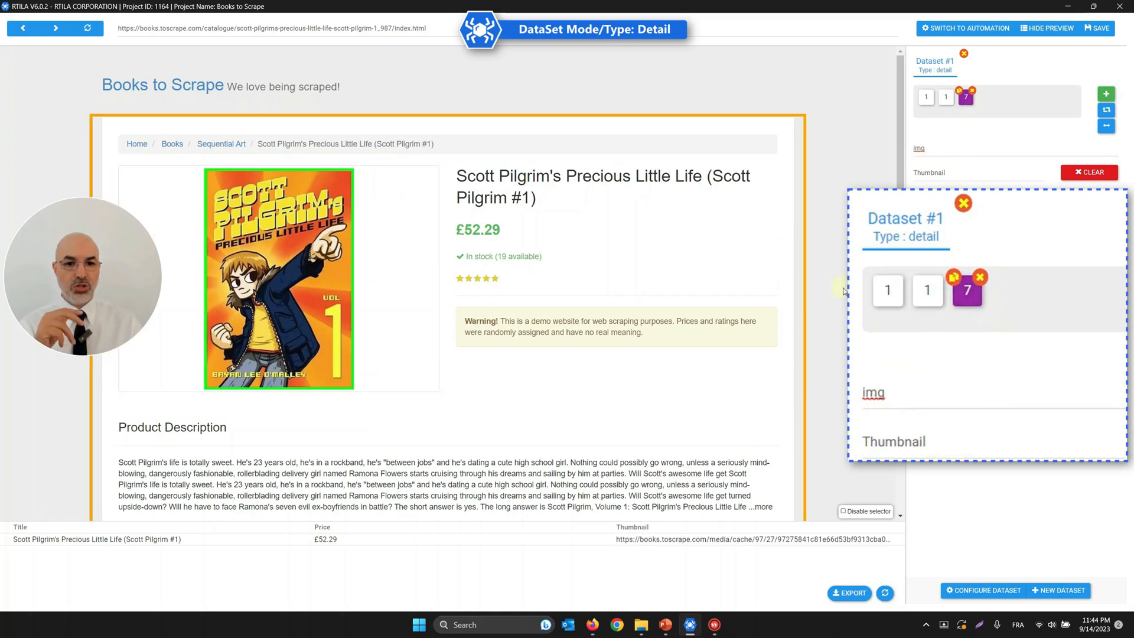
pyautogui.scroll(-8, 656, 394)
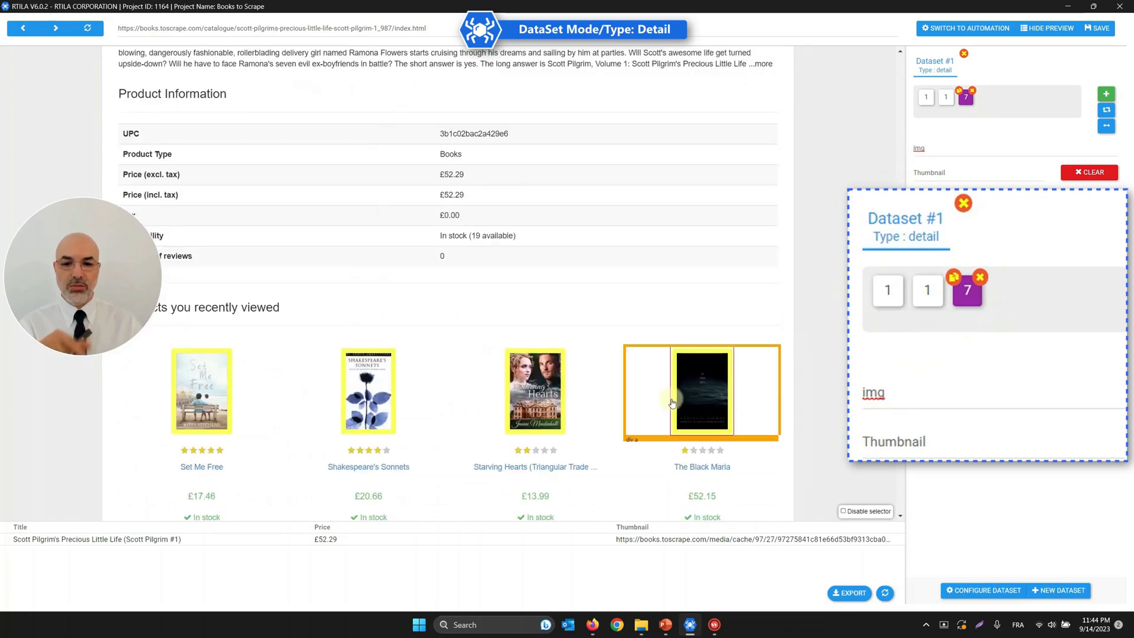
pyautogui.scroll(-2, 657, 395)
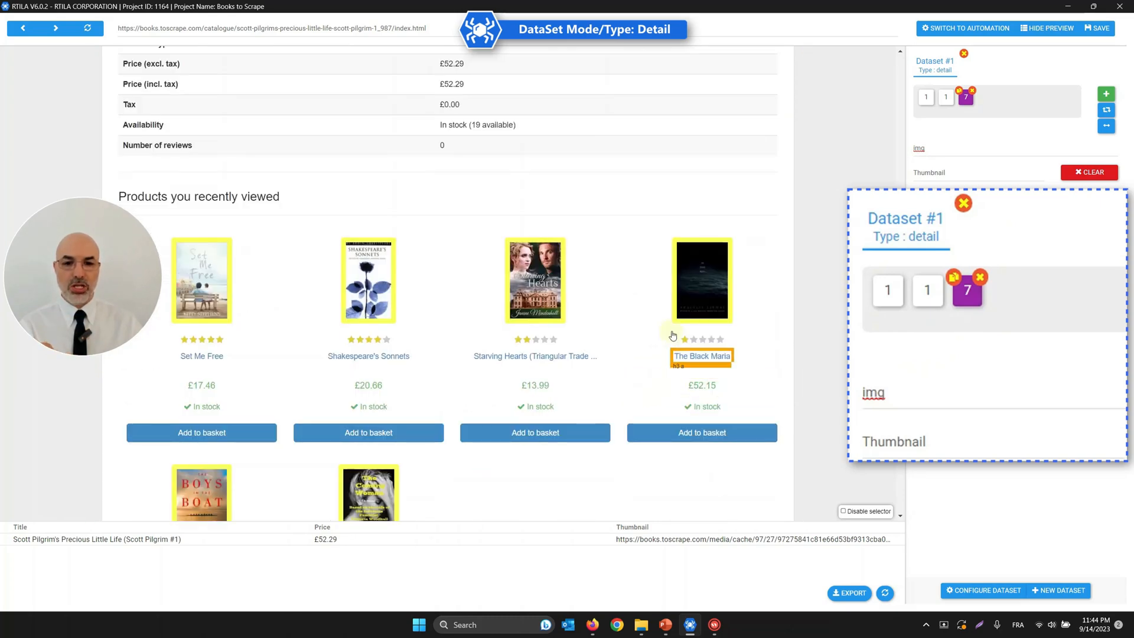
pyautogui.click(537, 303)
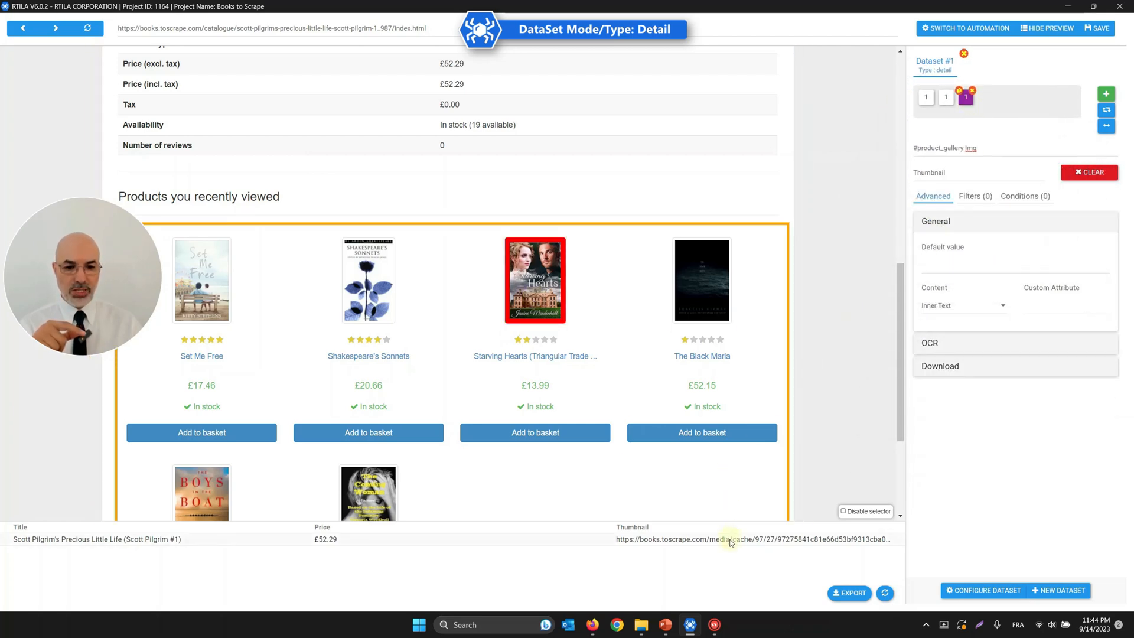
pyautogui.scroll(10, 709, 336)
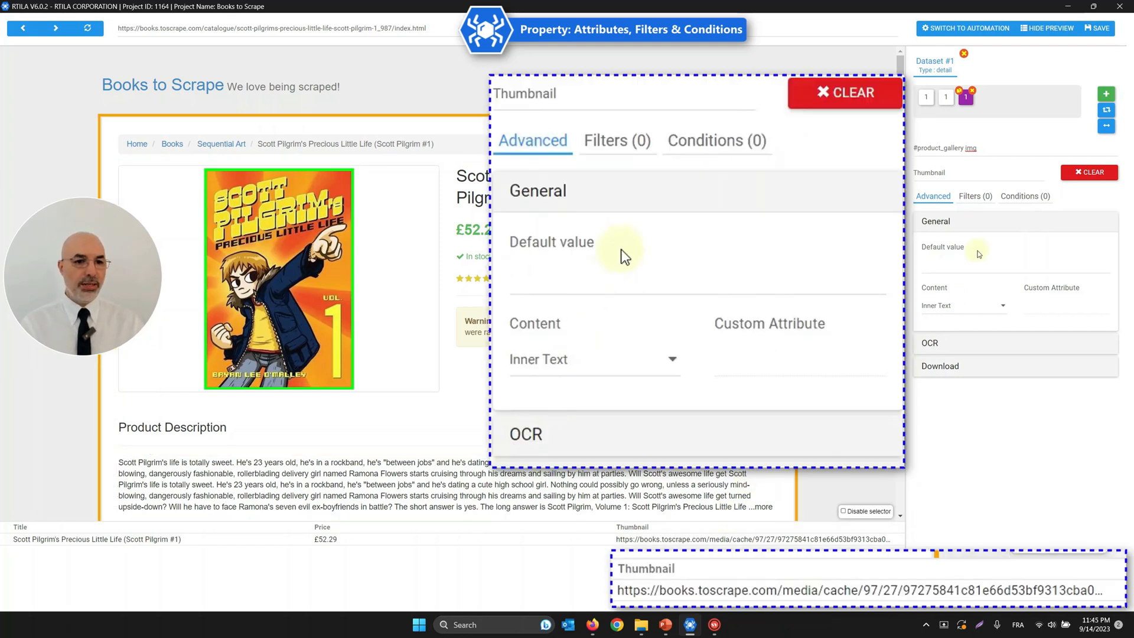
# Try Link (href) and Input value as the Thumbnail property's content source, and return it to Inner Text
pyautogui.click(946, 172)
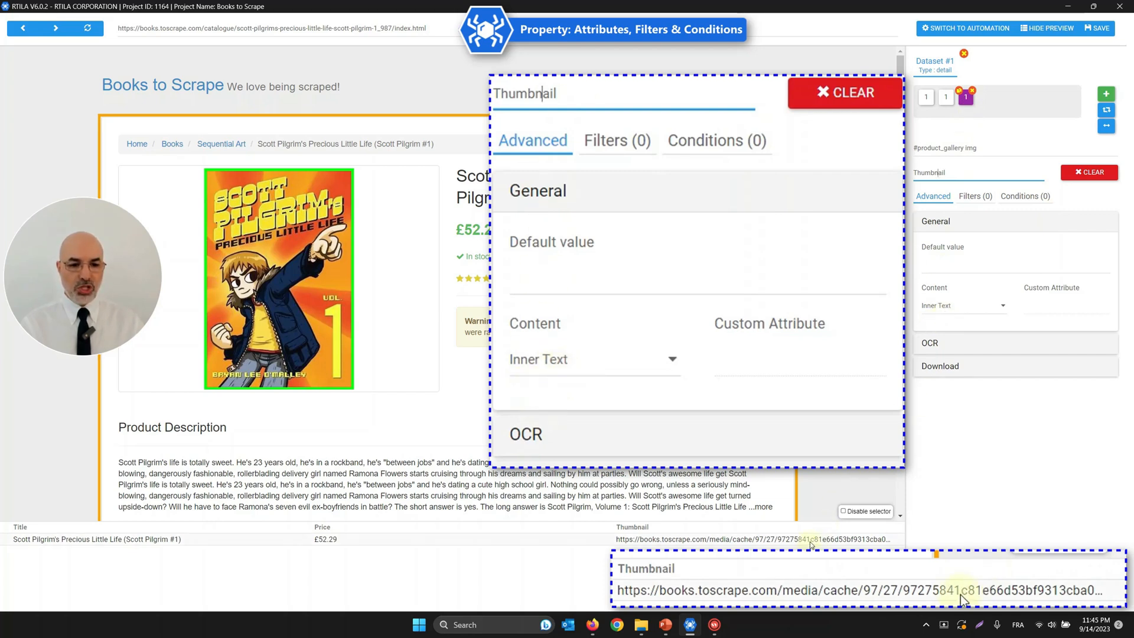
pyautogui.click(957, 310)
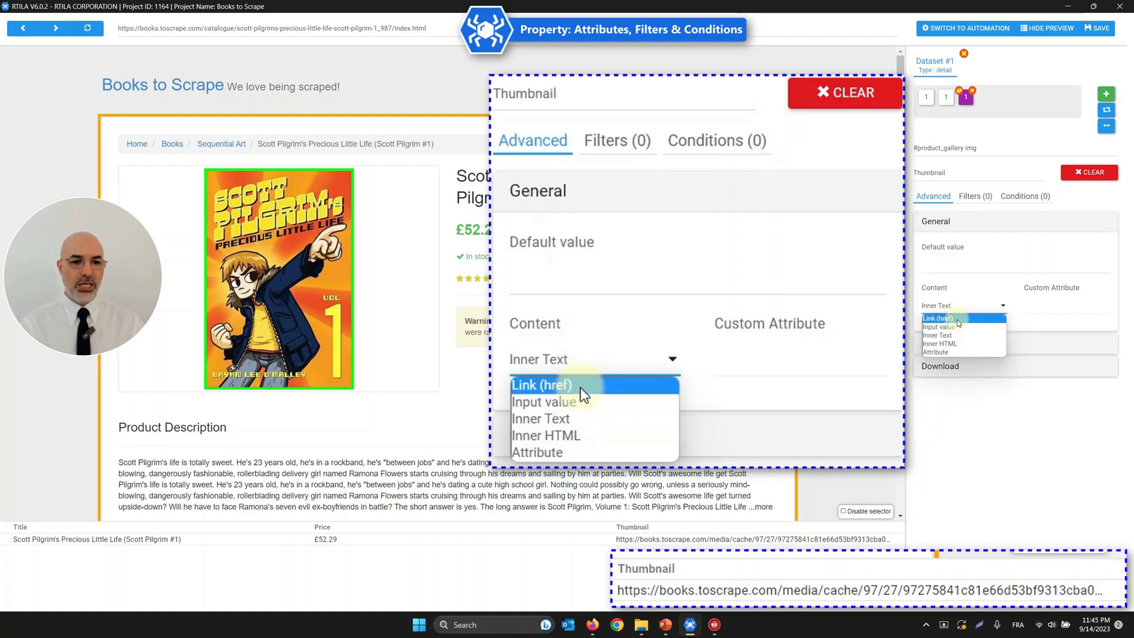
pyautogui.click(958, 320)
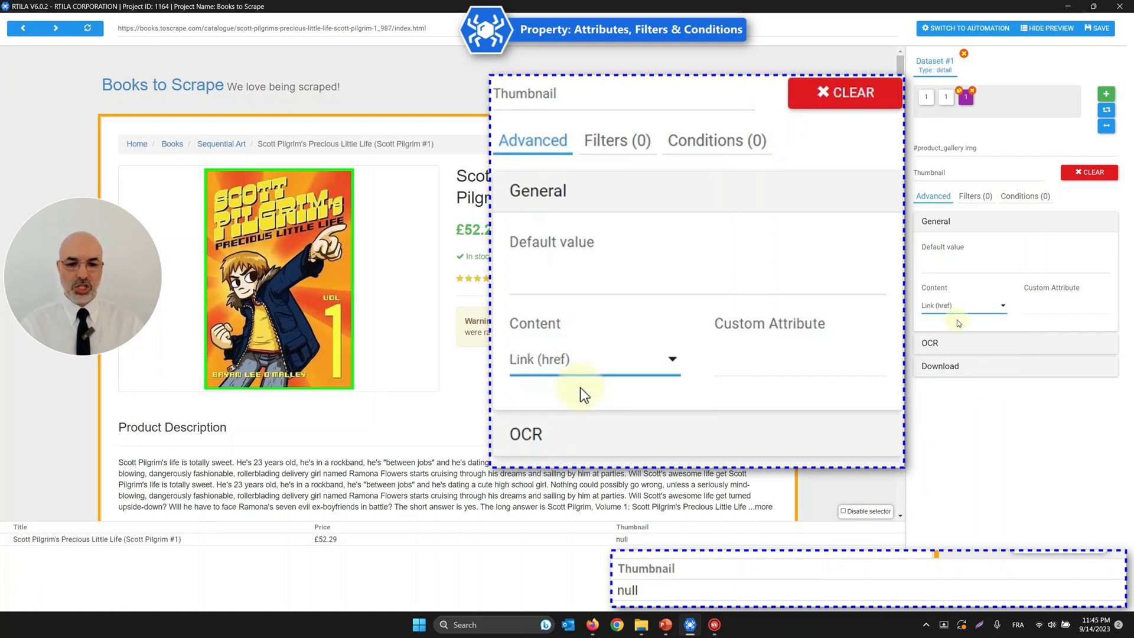
pyautogui.click(937, 308)
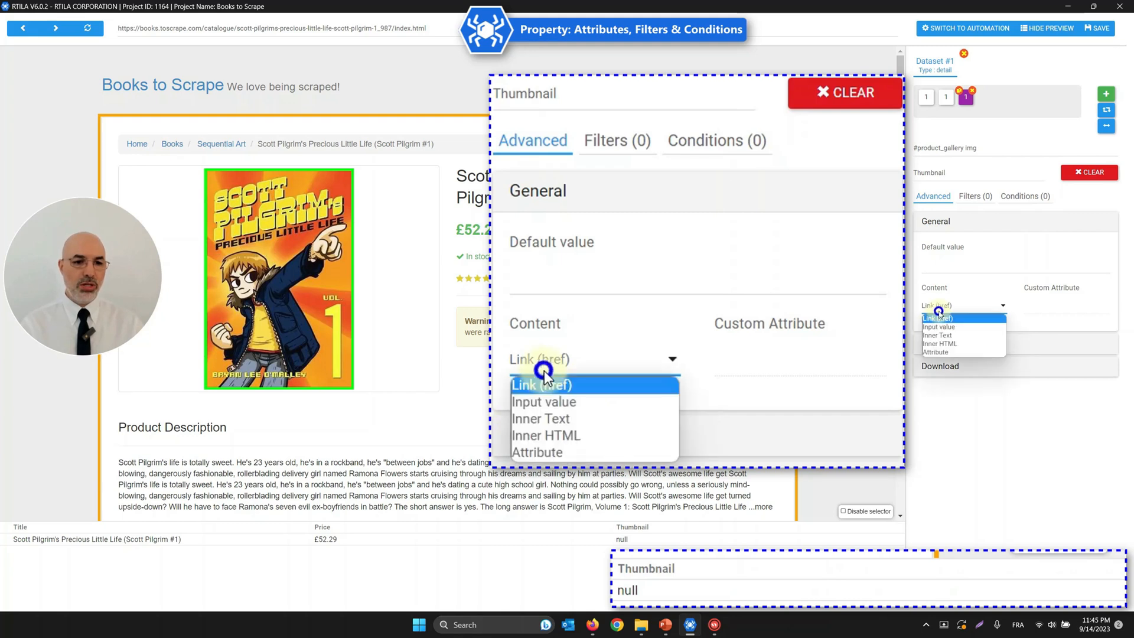
pyautogui.click(941, 327)
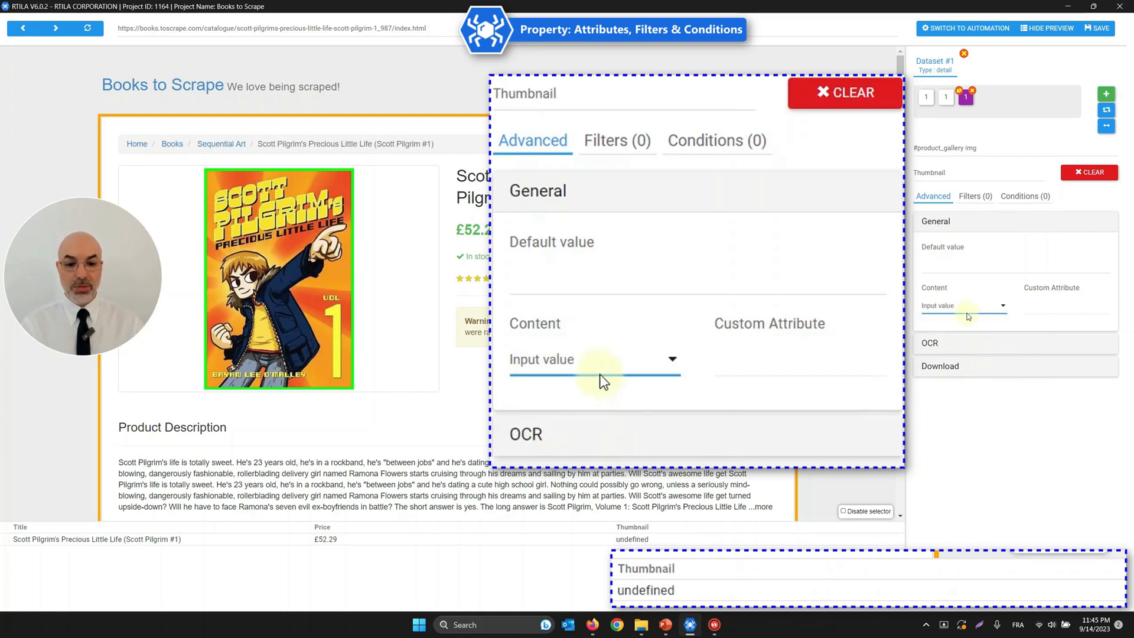
pyautogui.click(967, 311)
pyautogui.click(959, 334)
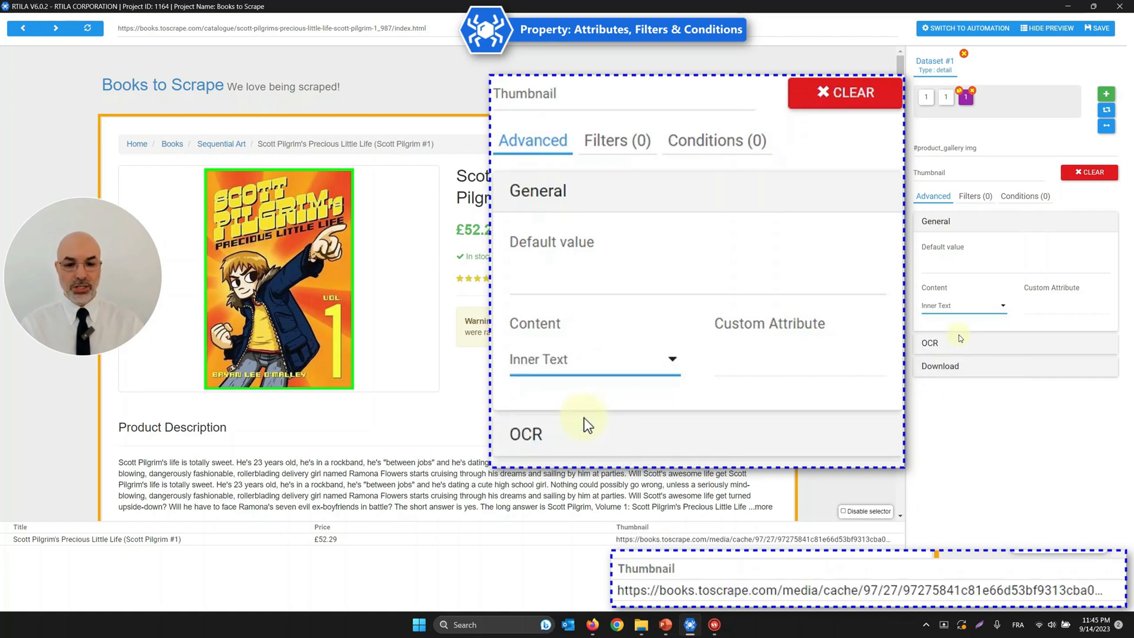
# Try Inner HTML as the Thumbnail property's content source, and Attribute with the custom attribute alt
pyautogui.click(962, 305)
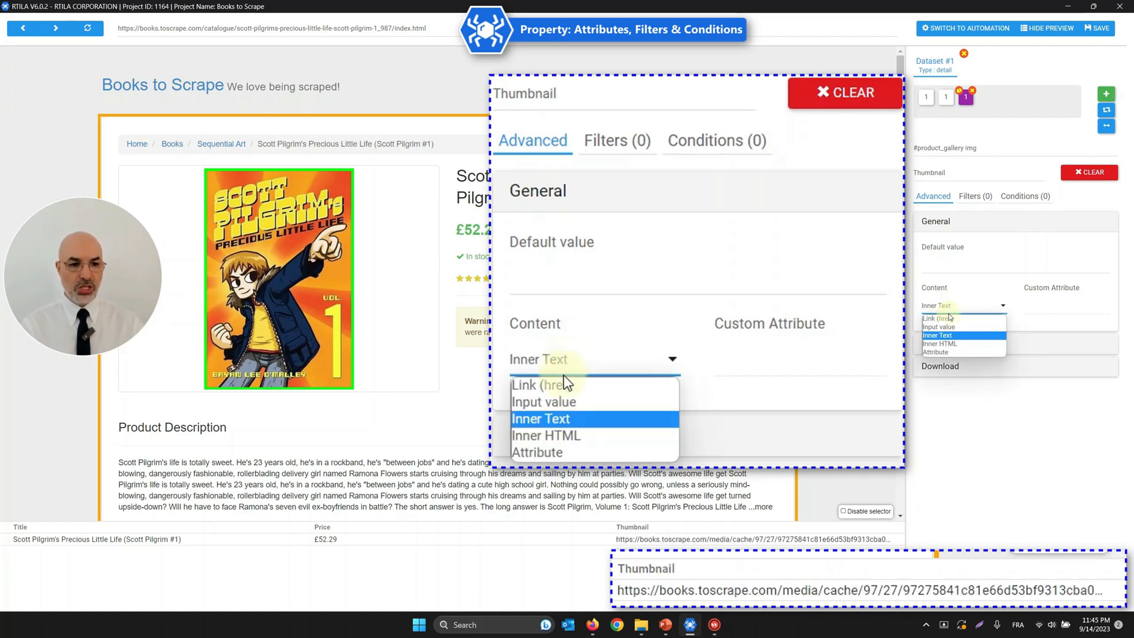
pyautogui.click(944, 342)
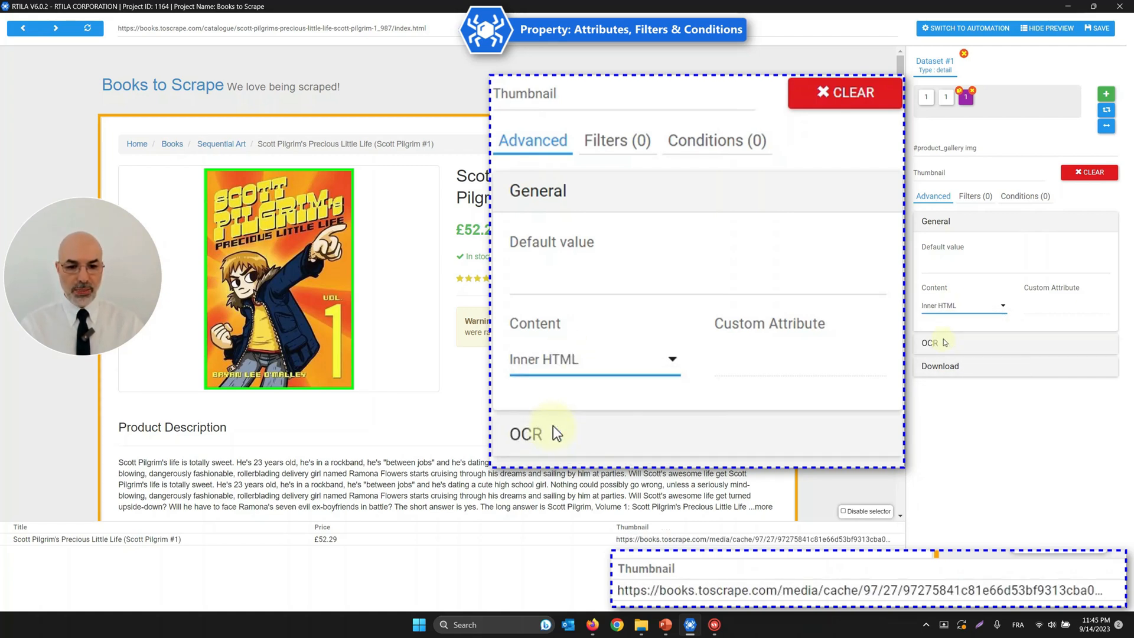
pyautogui.click(952, 308)
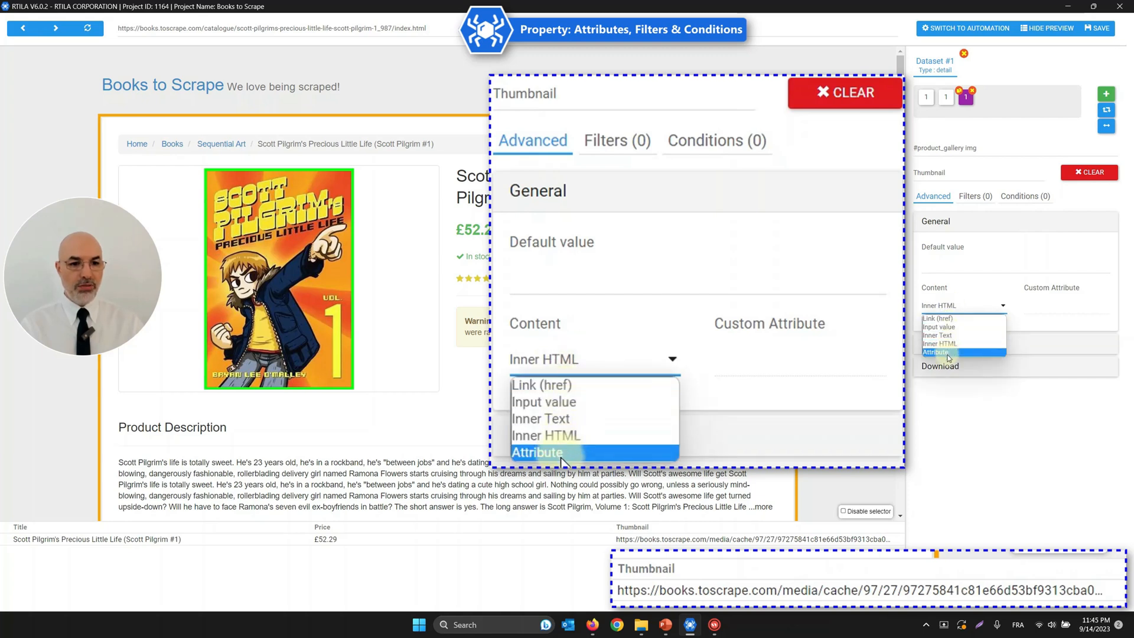
pyautogui.click(945, 353)
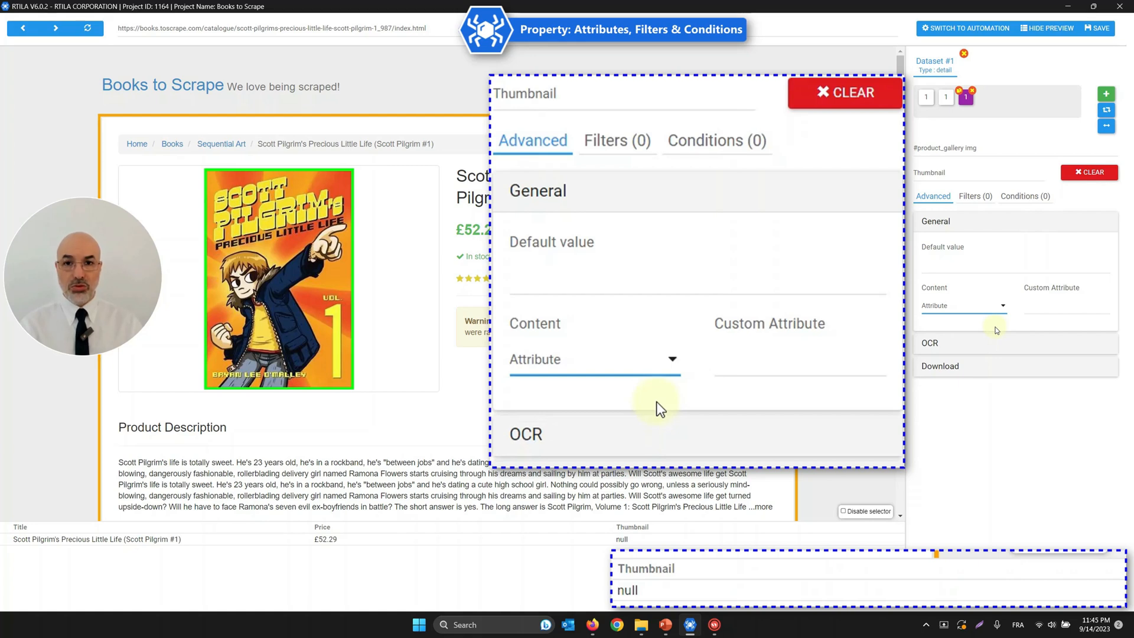
pyautogui.click(744, 364)
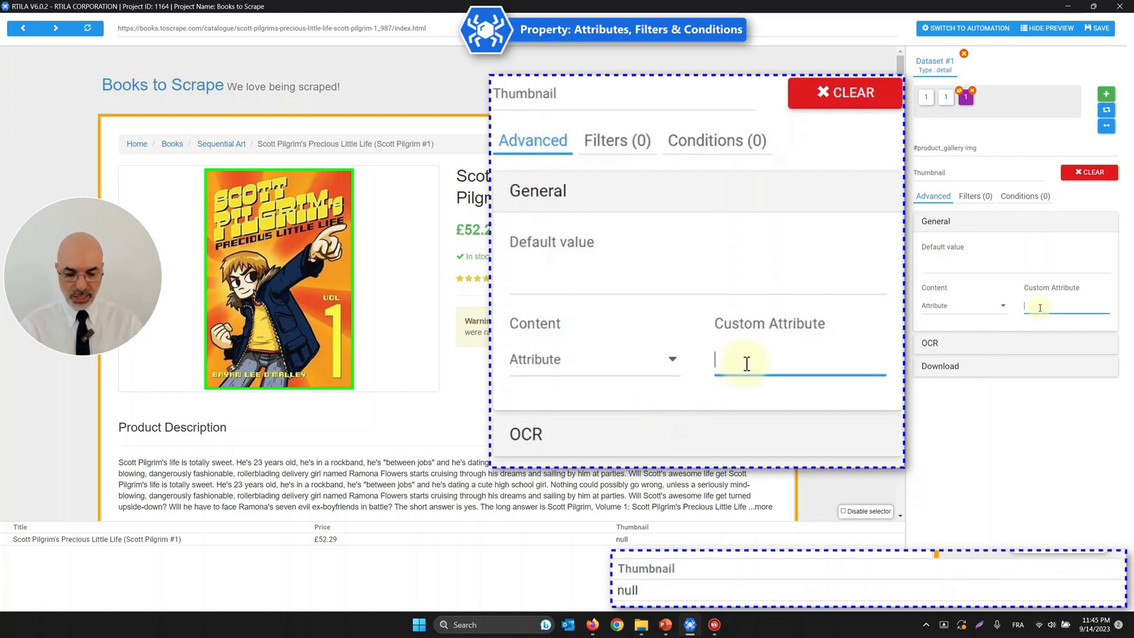
pyautogui.write('alt')
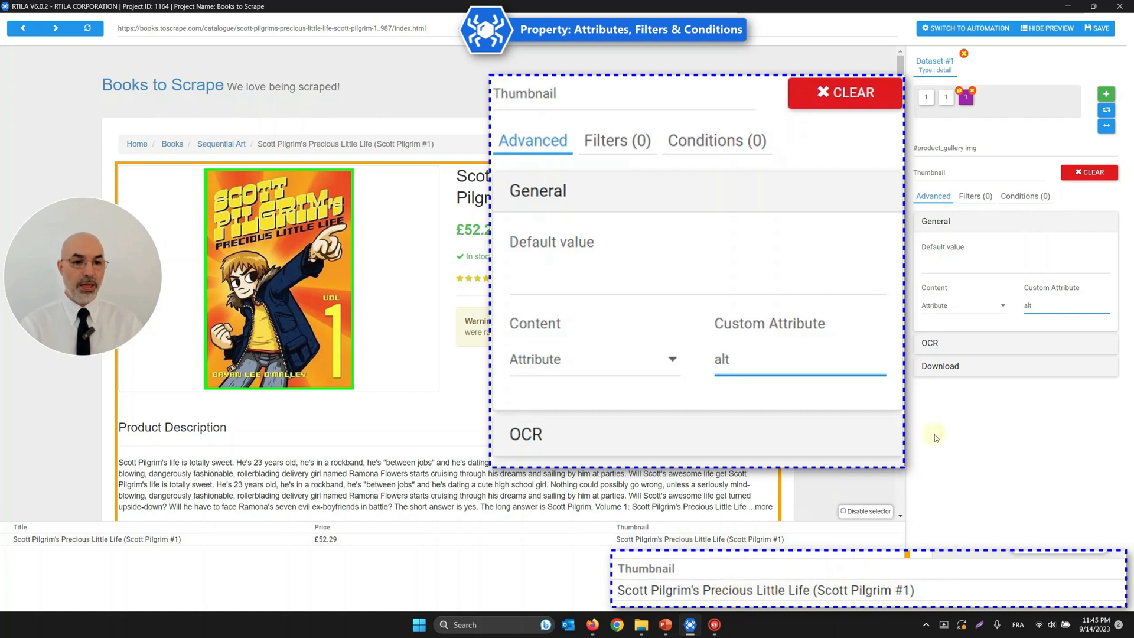
# Replace the Thumbnail property's custom attribute with src, and switch its content source back to Inner Text to compare the image links
pyautogui.doubleClick(1042, 308)
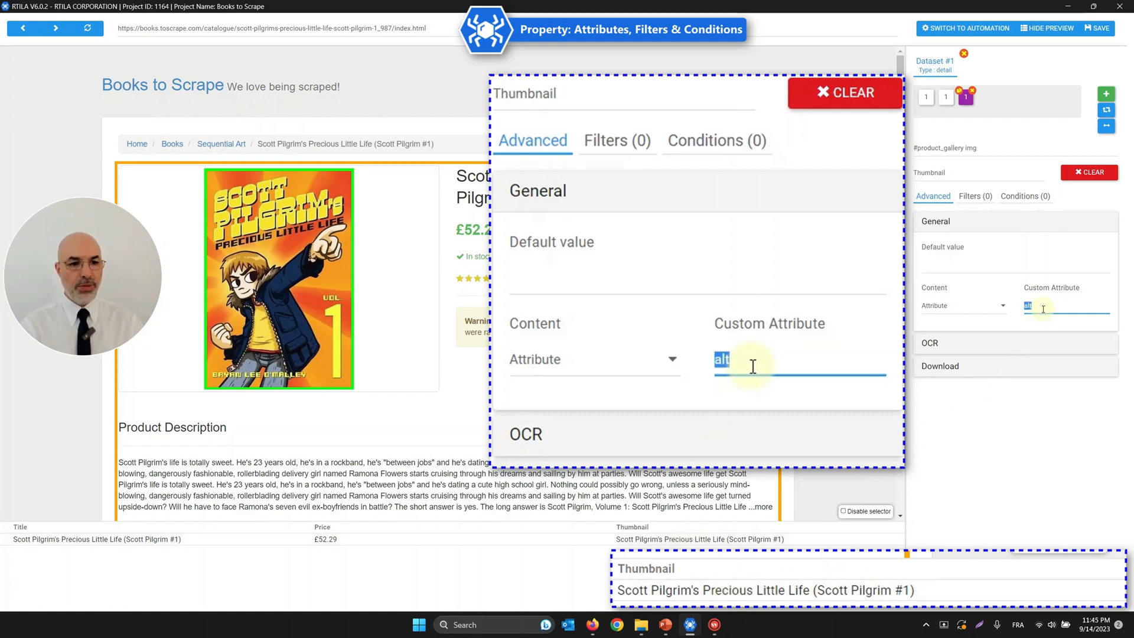
pyautogui.press('BackSpace')
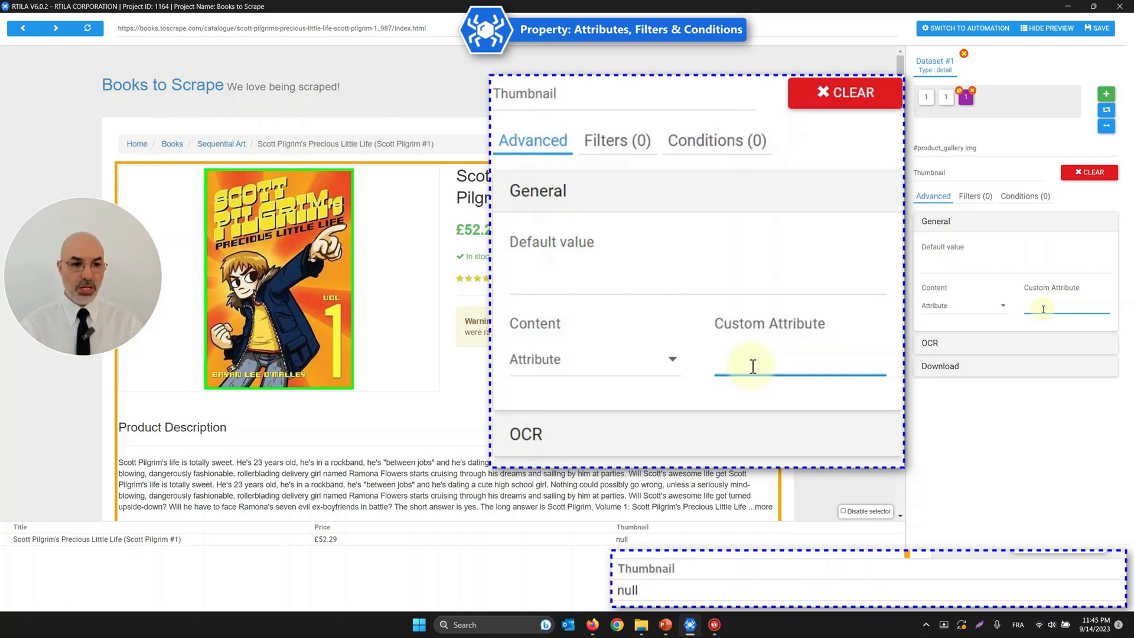
pyautogui.write('s')
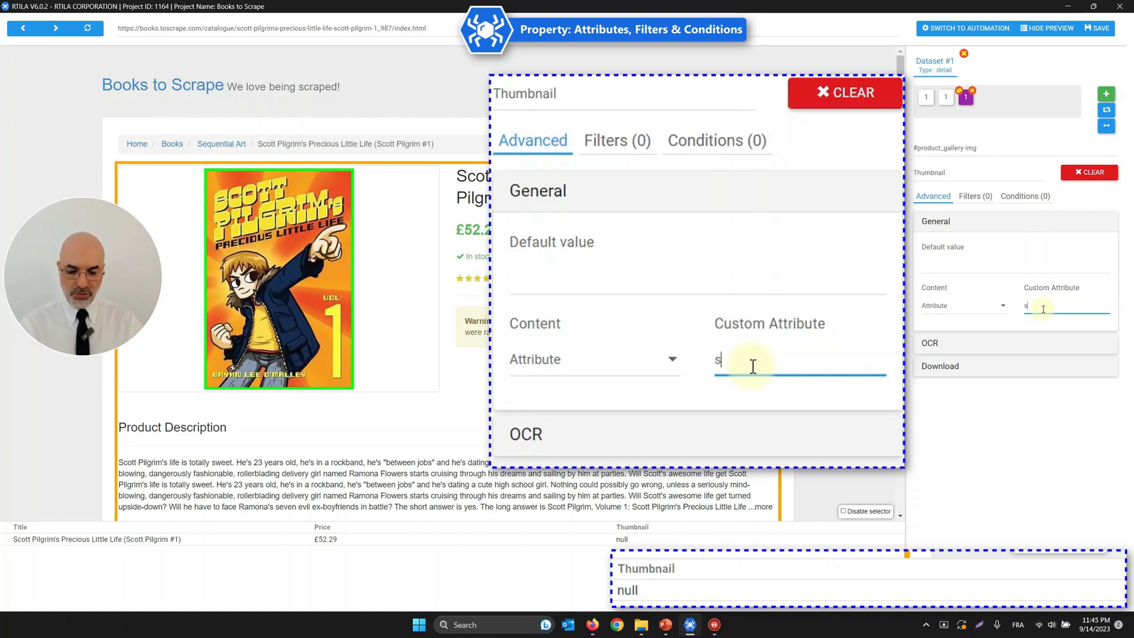
pyautogui.write('rc')
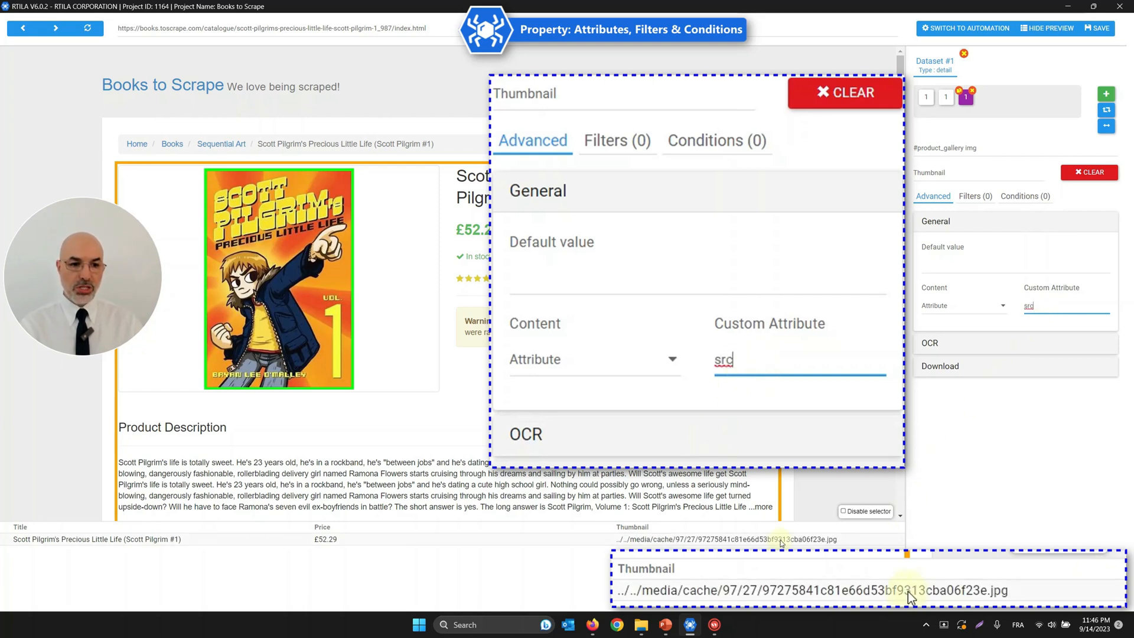
pyautogui.click(553, 362)
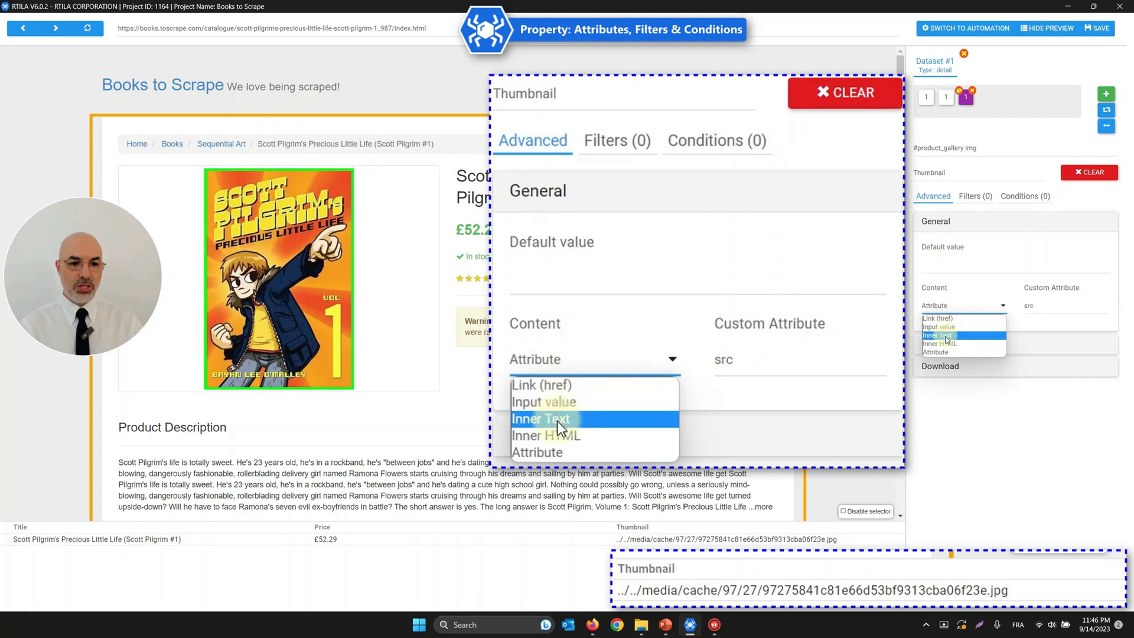
pyautogui.click(558, 420)
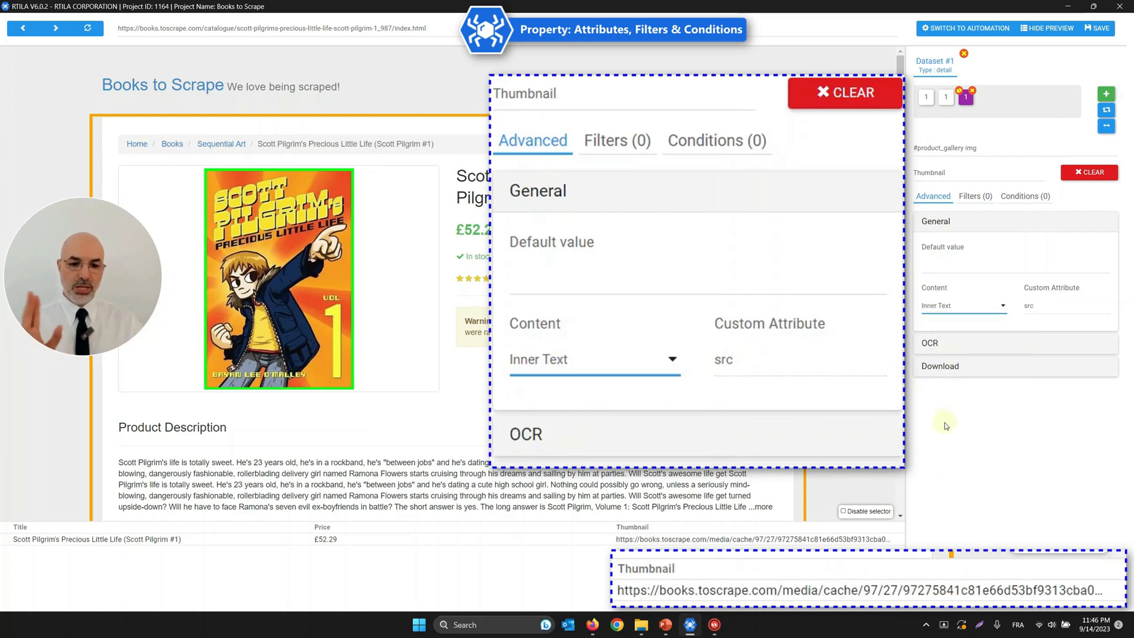
# Compare Attribute and Input value as content sources for the Thumbnail property while the src custom attribute is set
pyautogui.click(987, 310)
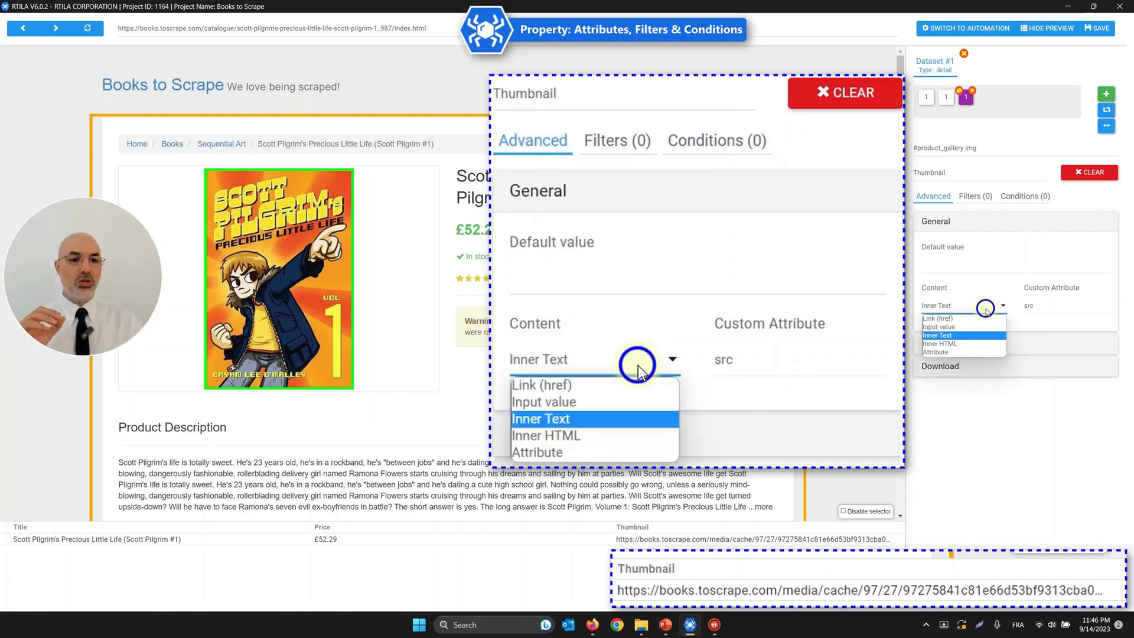
pyautogui.click(966, 352)
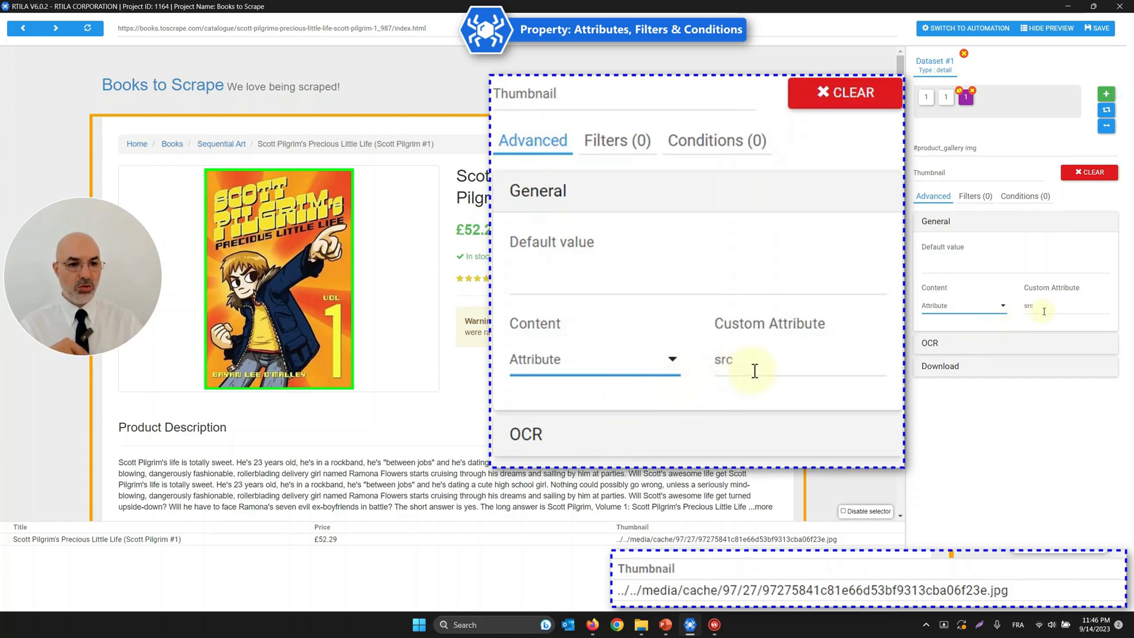
pyautogui.click(620, 359)
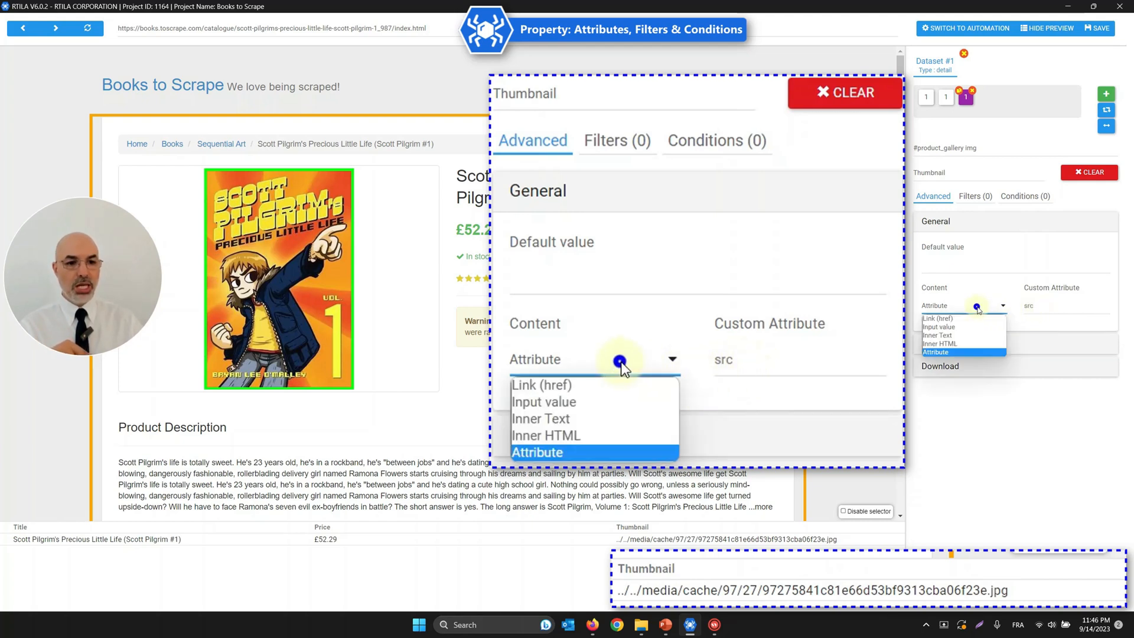
pyautogui.click(605, 402)
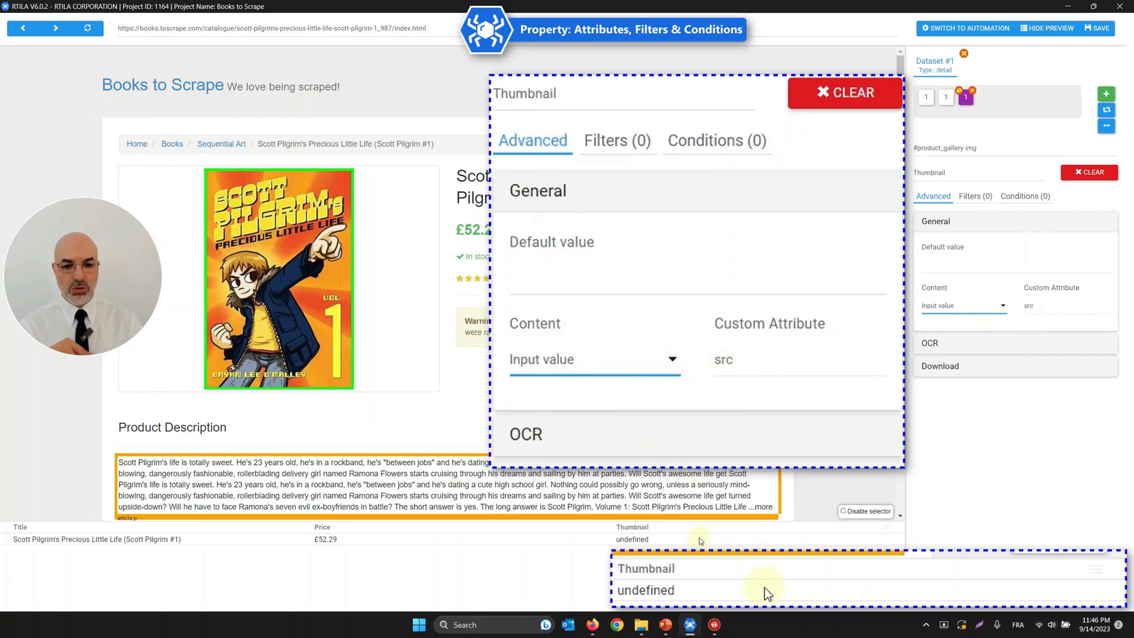
# Remove the src custom attribute from the Thumbnail property and set its content source to Inner Text
pyautogui.click(648, 364)
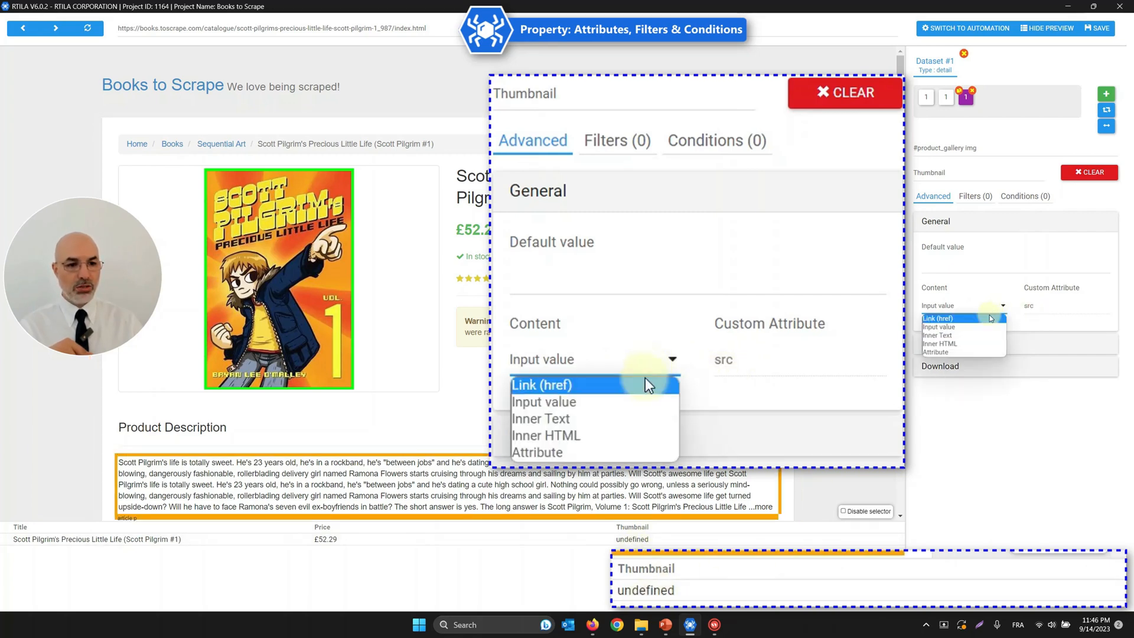
pyautogui.click(578, 451)
pyautogui.doubleClick(726, 360)
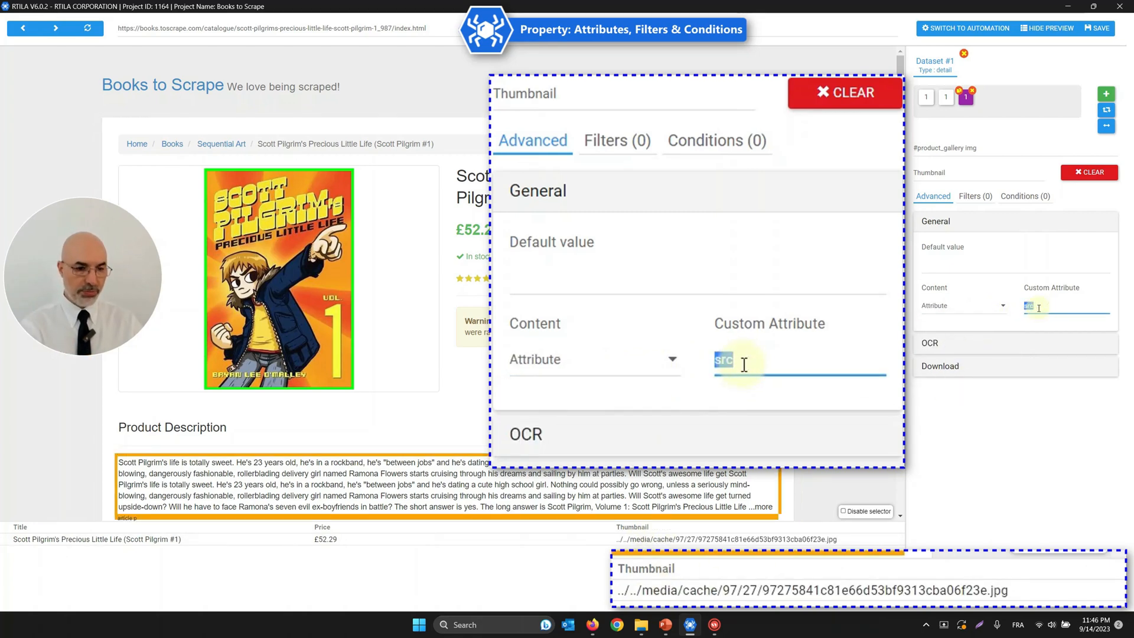
pyautogui.press('BackSpace')
pyautogui.click(583, 356)
pyautogui.click(575, 418)
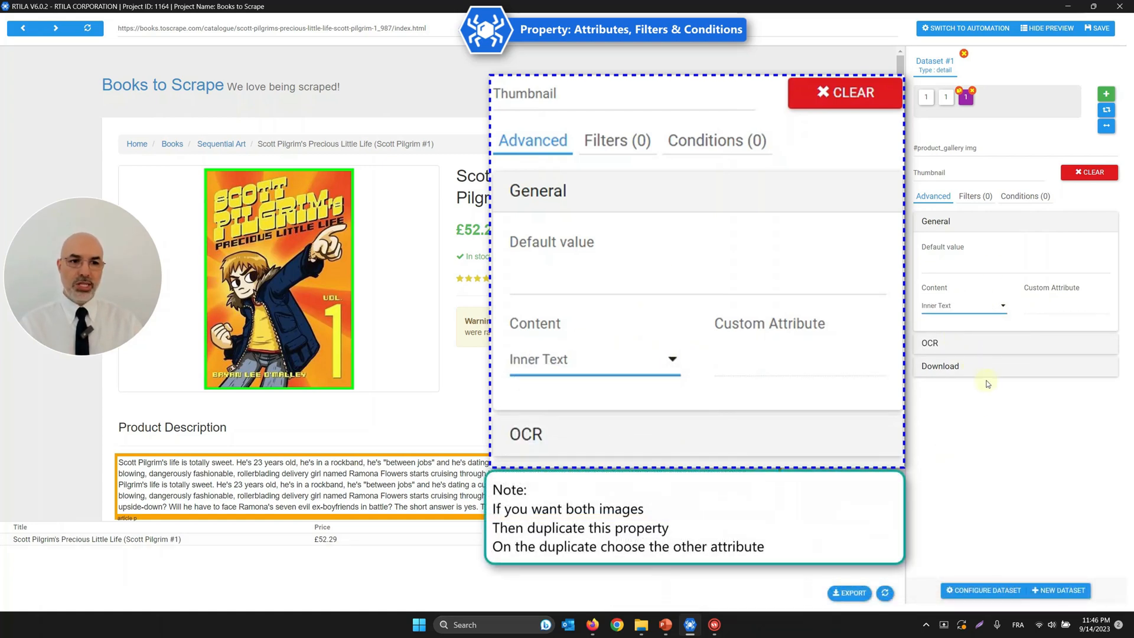
pyautogui.click(936, 308)
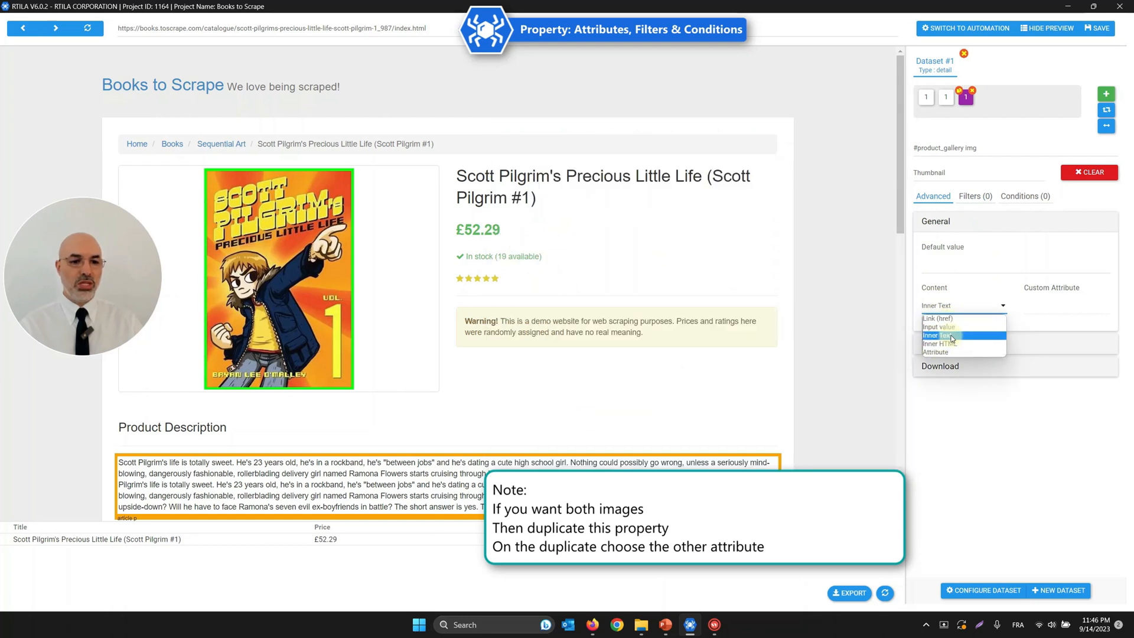
# Add a filter to the Price property with Integer as its data filter
pyautogui.click(968, 282)
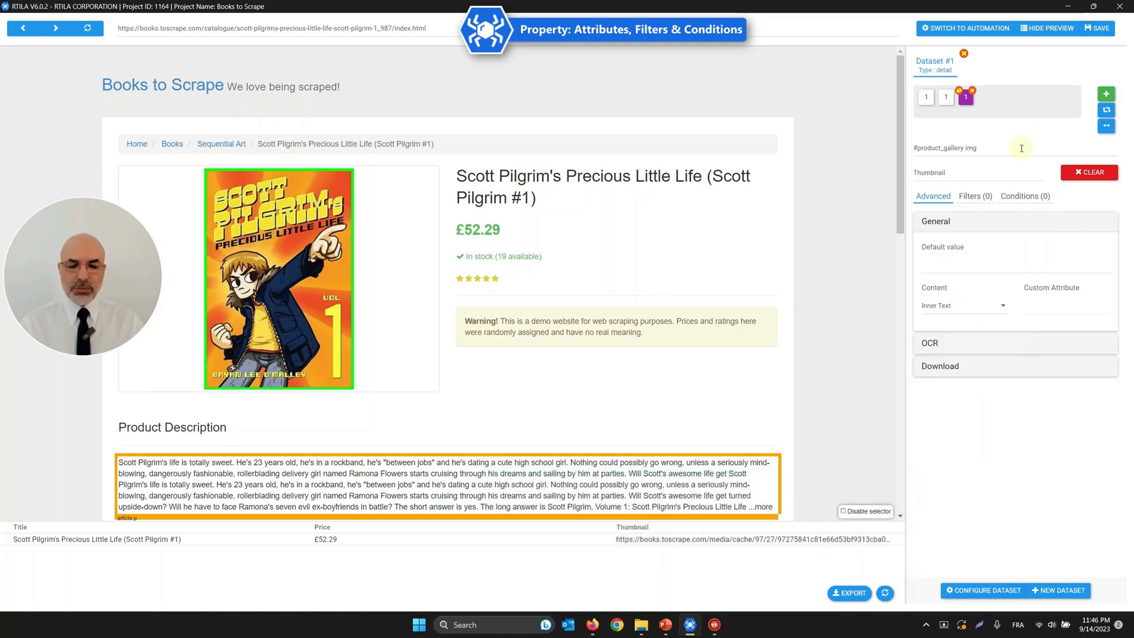
pyautogui.click(946, 98)
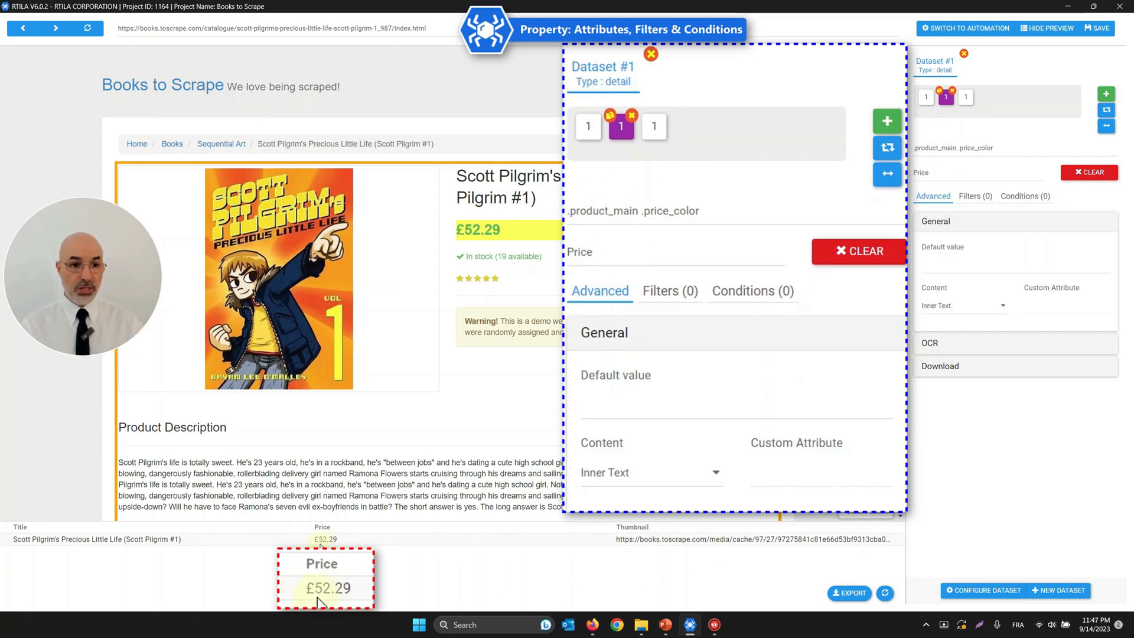
pyautogui.click(975, 196)
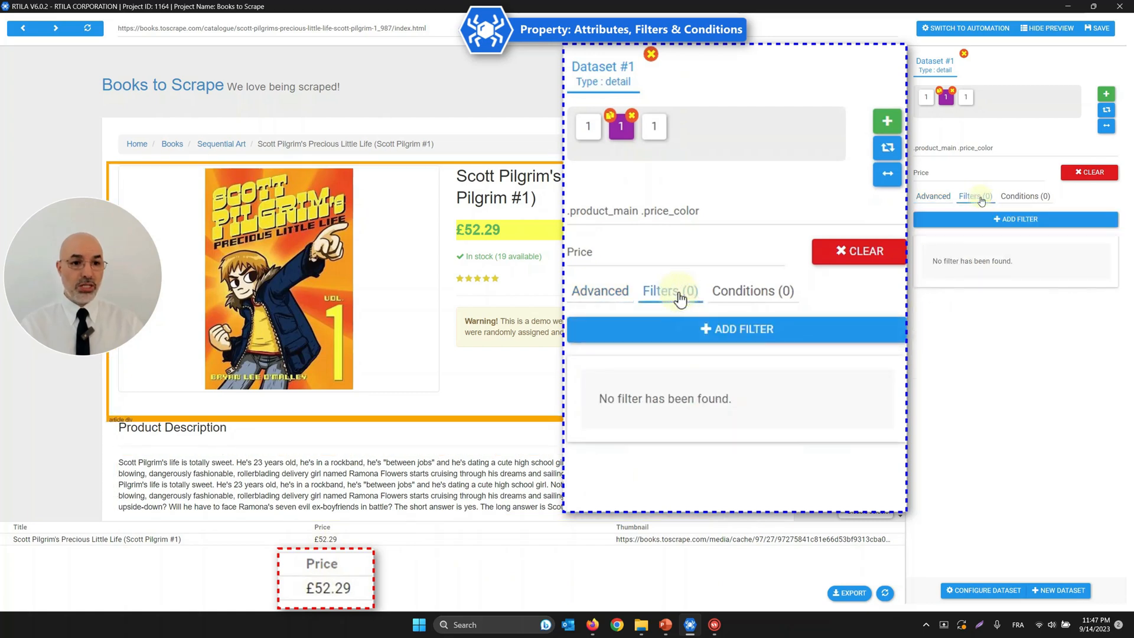
pyautogui.click(986, 221)
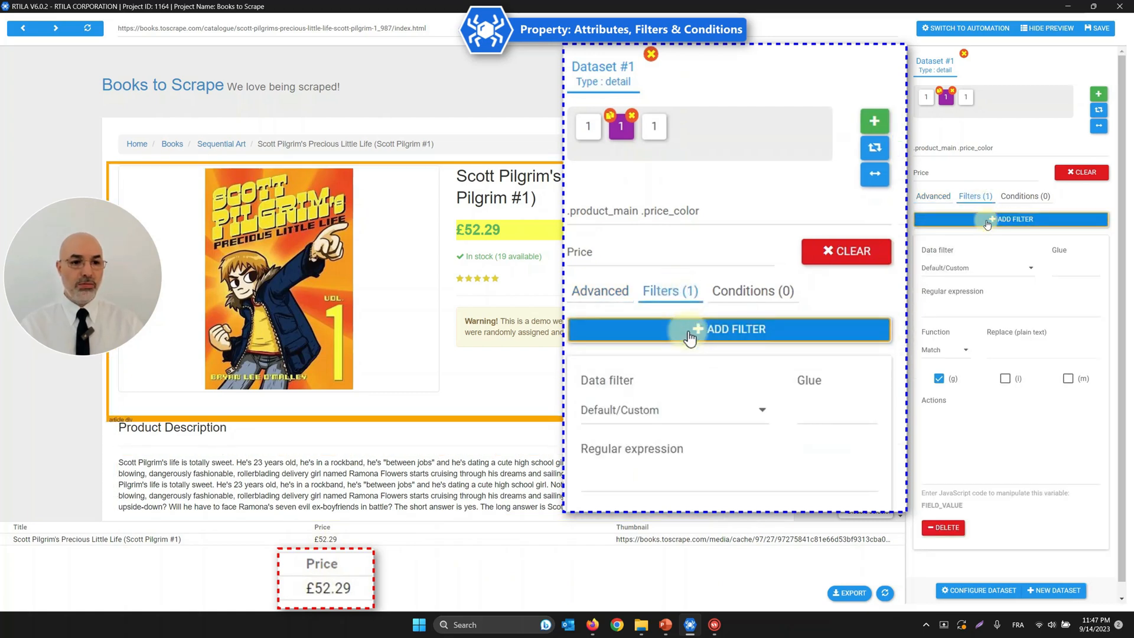
pyautogui.click(665, 409)
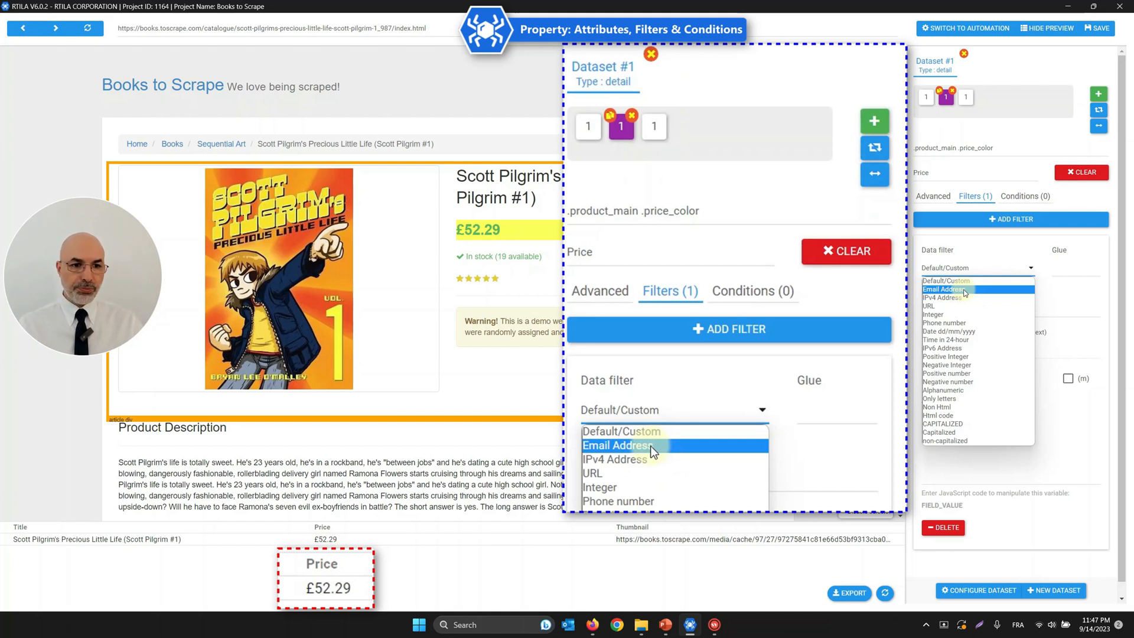
pyautogui.click(616, 487)
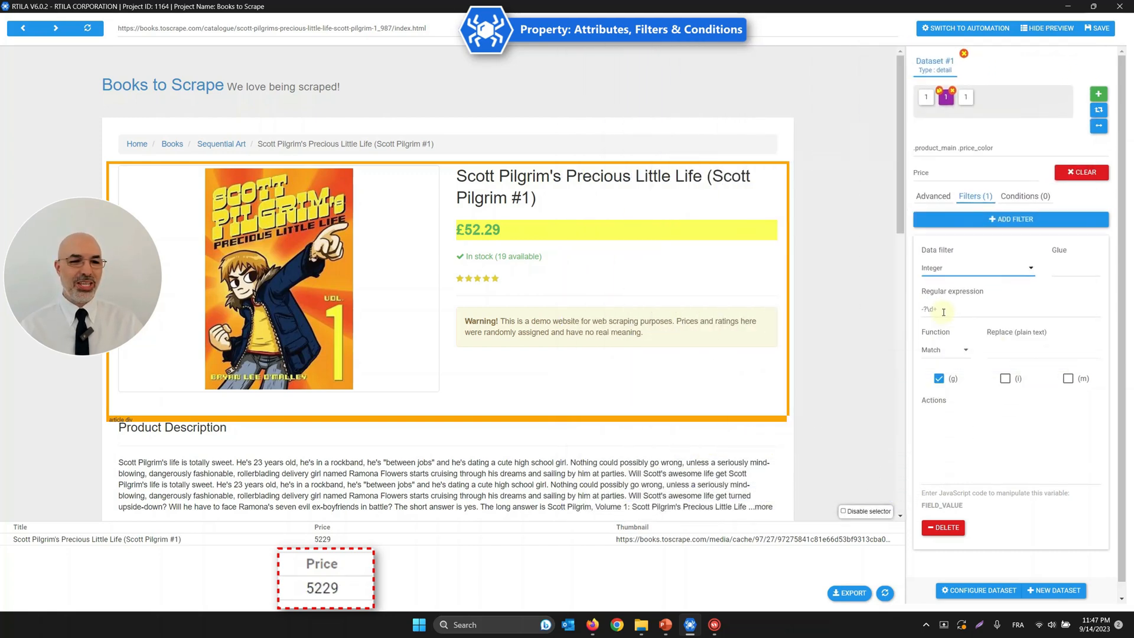
# Change the Price property's data filter to Positive number, leaving the JavaScript actions empty
pyautogui.click(958, 271)
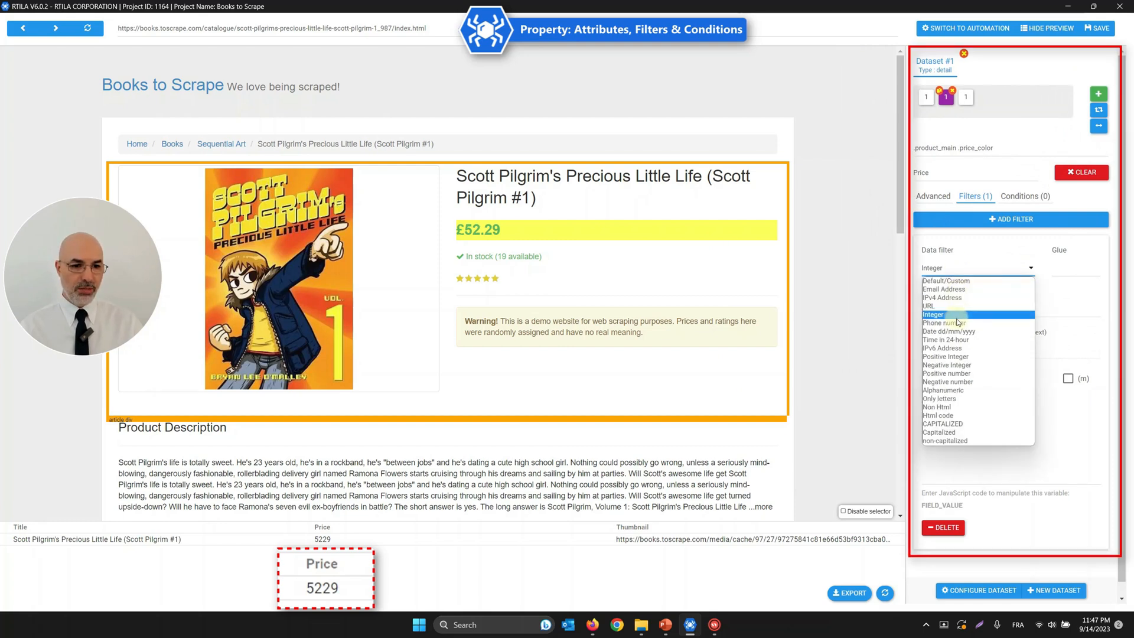
pyautogui.click(960, 374)
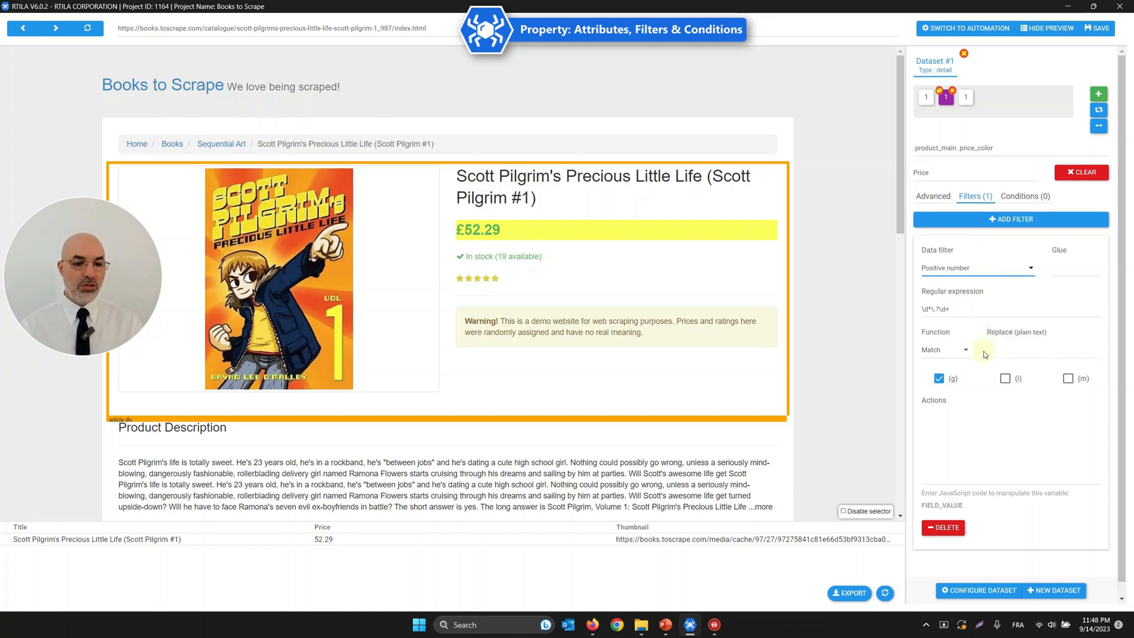
pyautogui.click(971, 431)
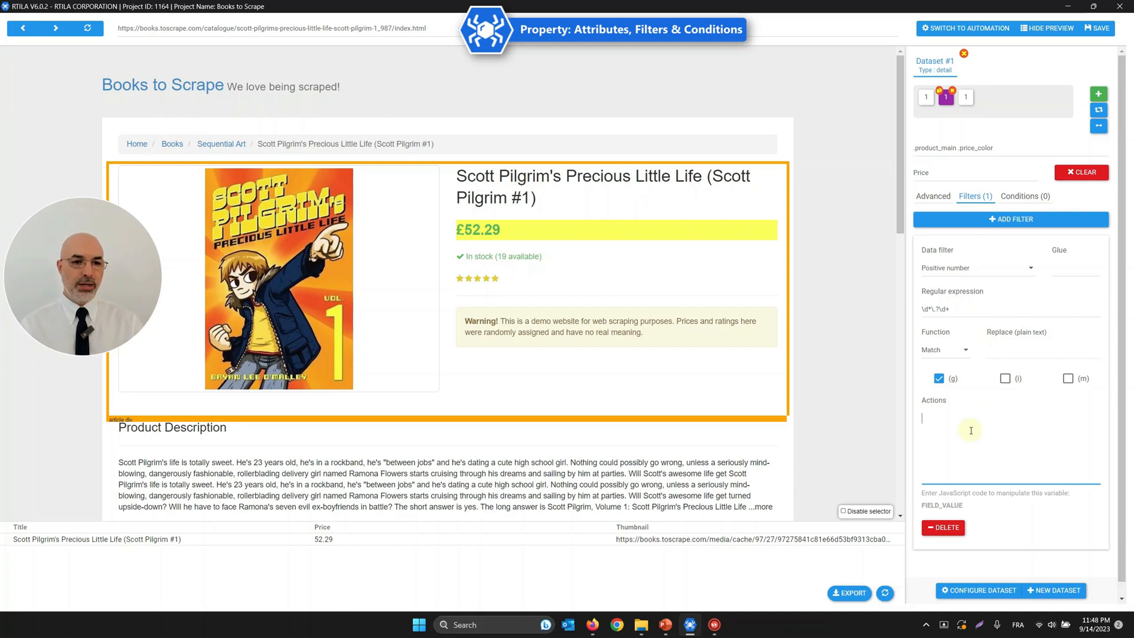
# Try adding a condition to the Price property and browse its comparison operators before removing it
pyautogui.click(1016, 199)
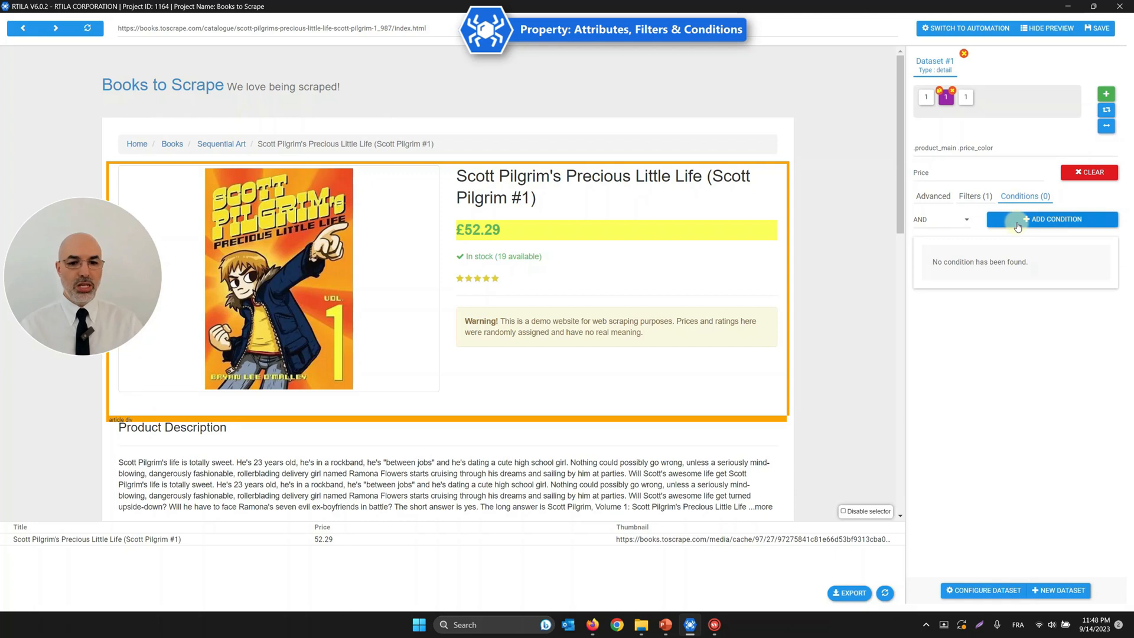
pyautogui.click(1017, 223)
pyautogui.click(1010, 255)
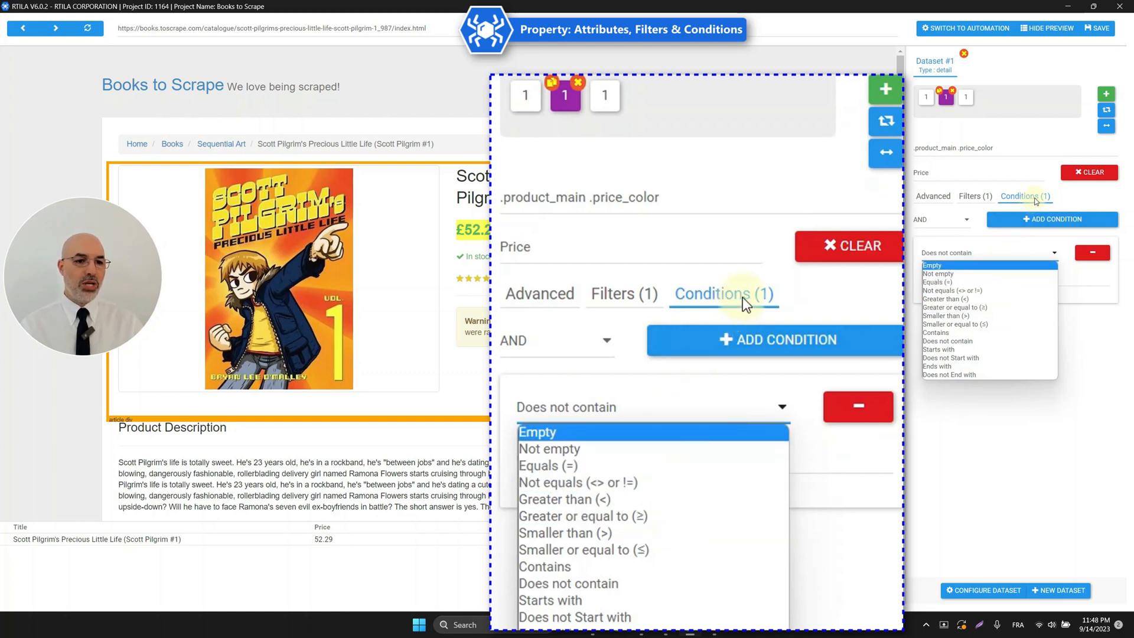
pyautogui.click(863, 553)
pyautogui.click(859, 409)
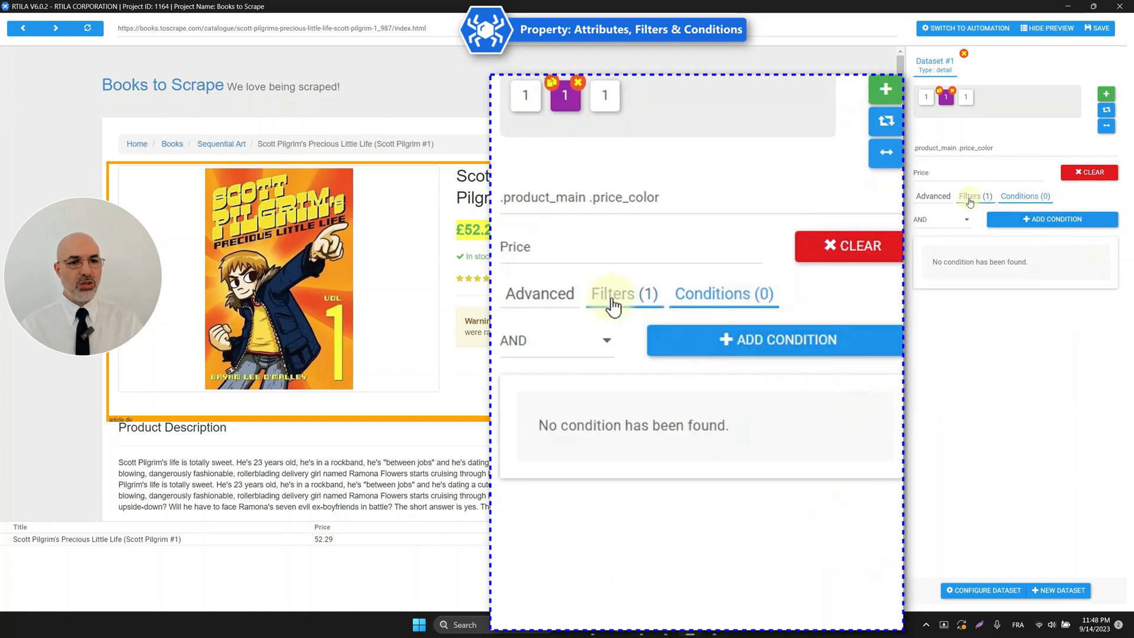
# Return to the Price property's advanced settings and save the project
pyautogui.click(939, 198)
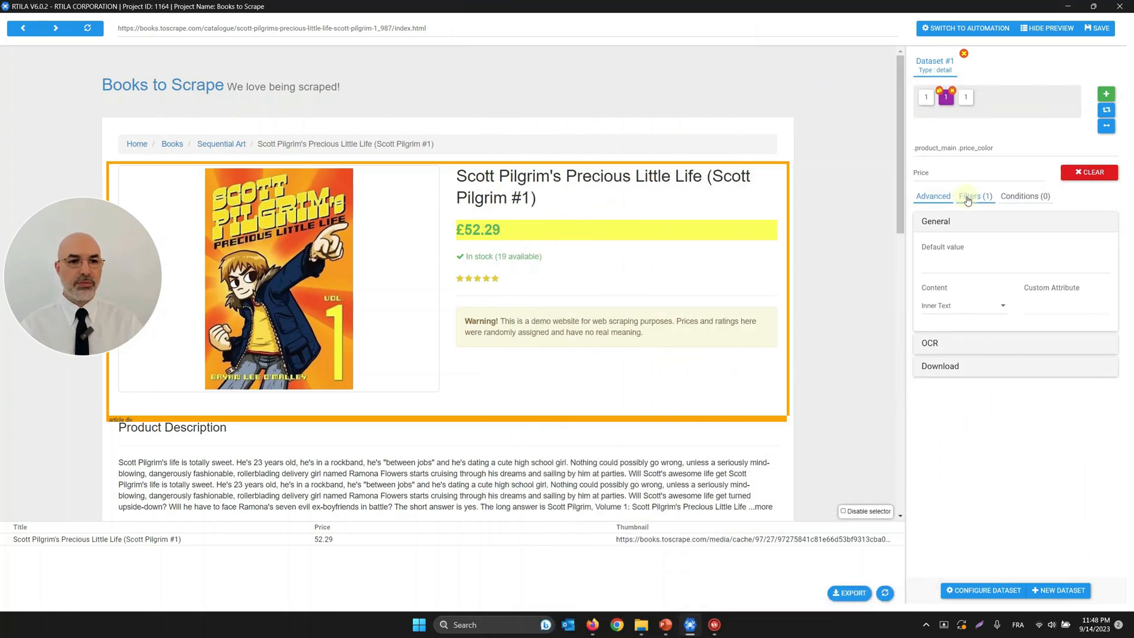
pyautogui.click(1097, 29)
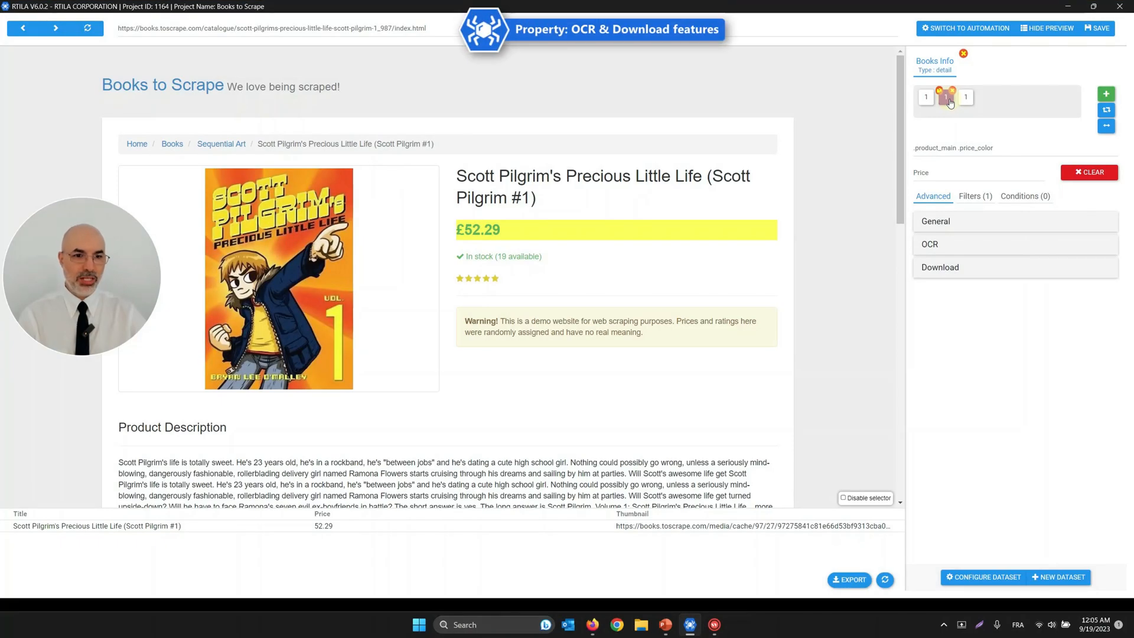
# Enable OCR for the Price property in its advanced settings
pyautogui.click(930, 245)
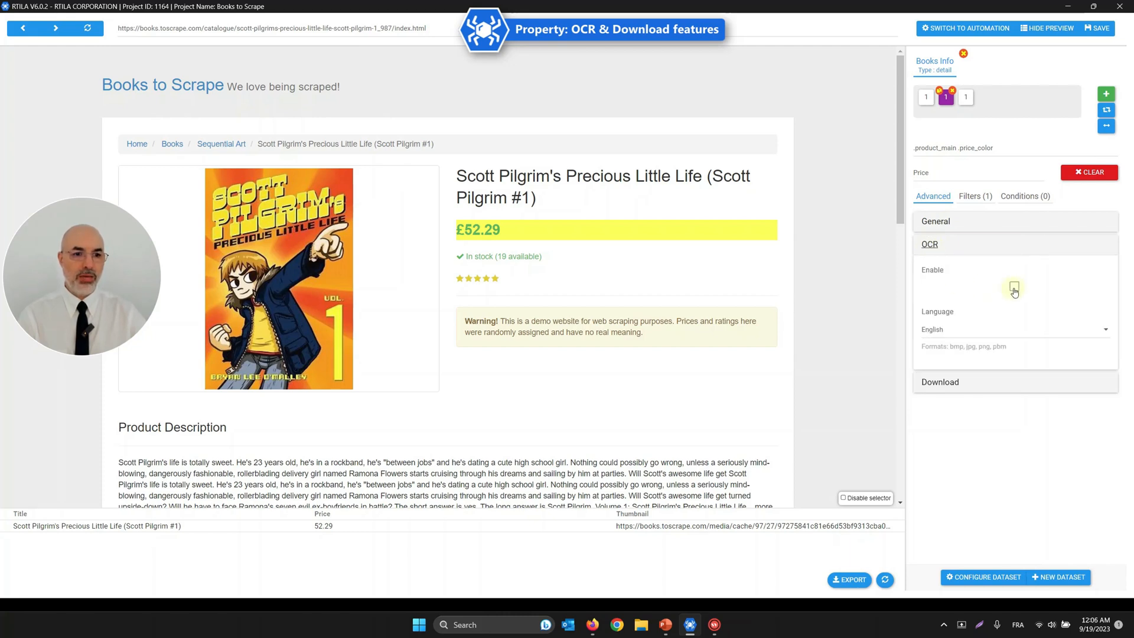
pyautogui.click(1014, 289)
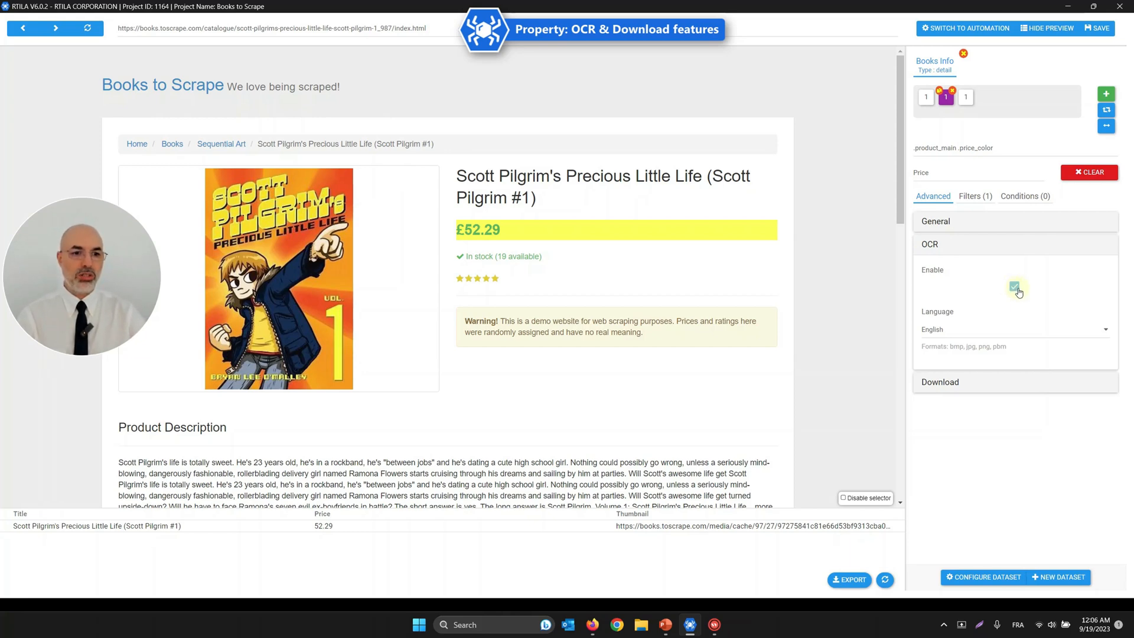
pyautogui.click(931, 246)
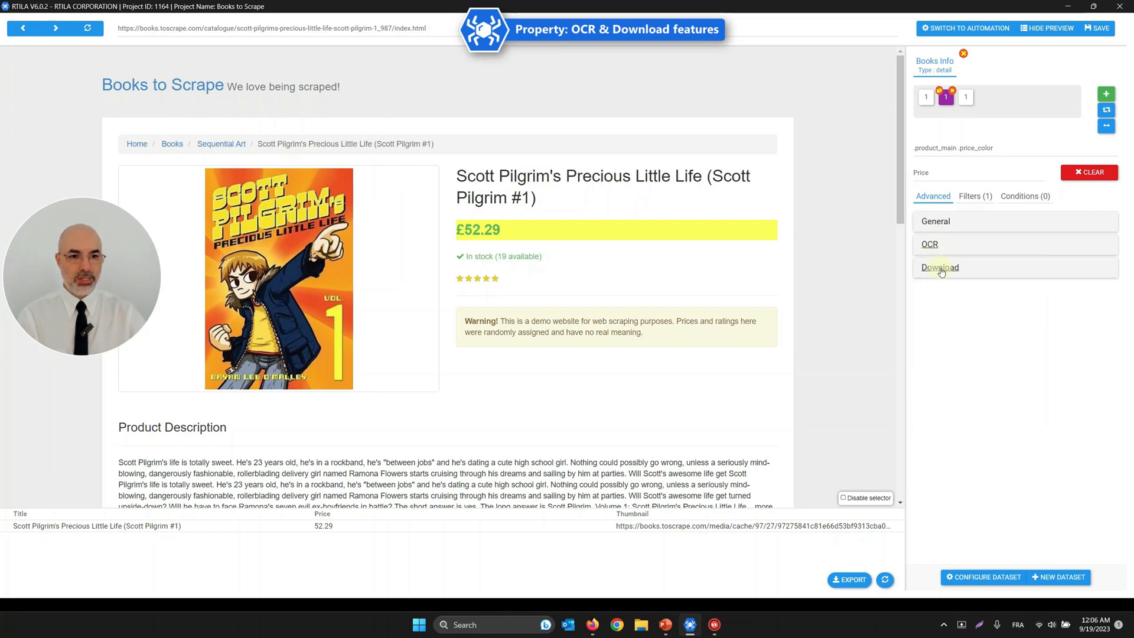
# Try enabling Download for the Price property and for the Thumbnail property, leaving the file name empty
pyautogui.click(939, 270)
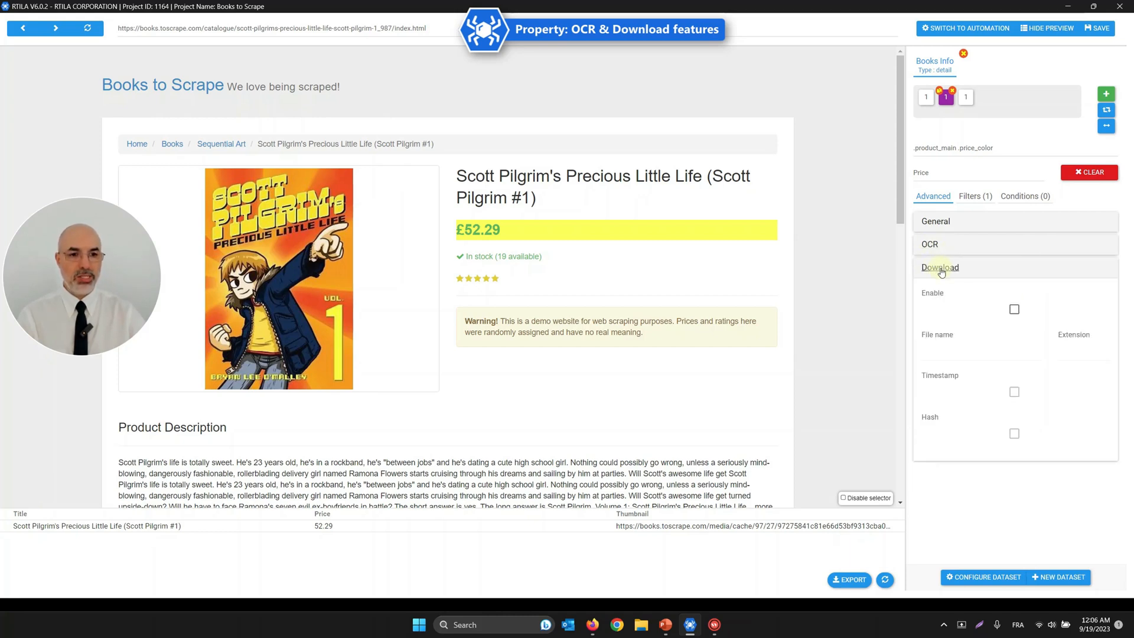
pyautogui.click(1014, 312)
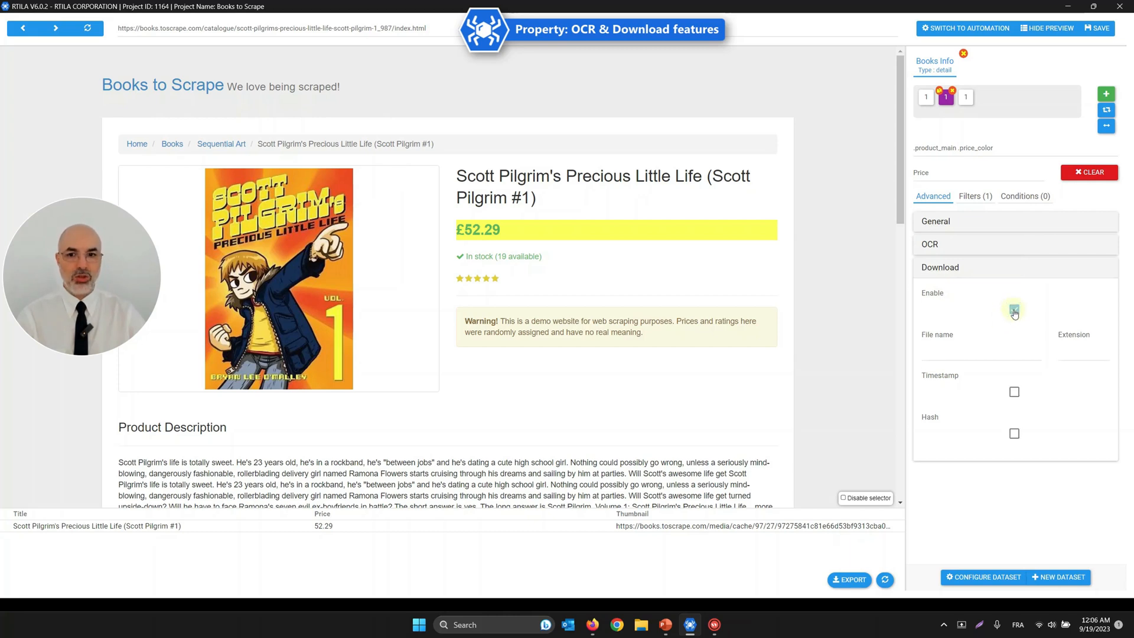
pyautogui.click(966, 97)
pyautogui.click(1014, 309)
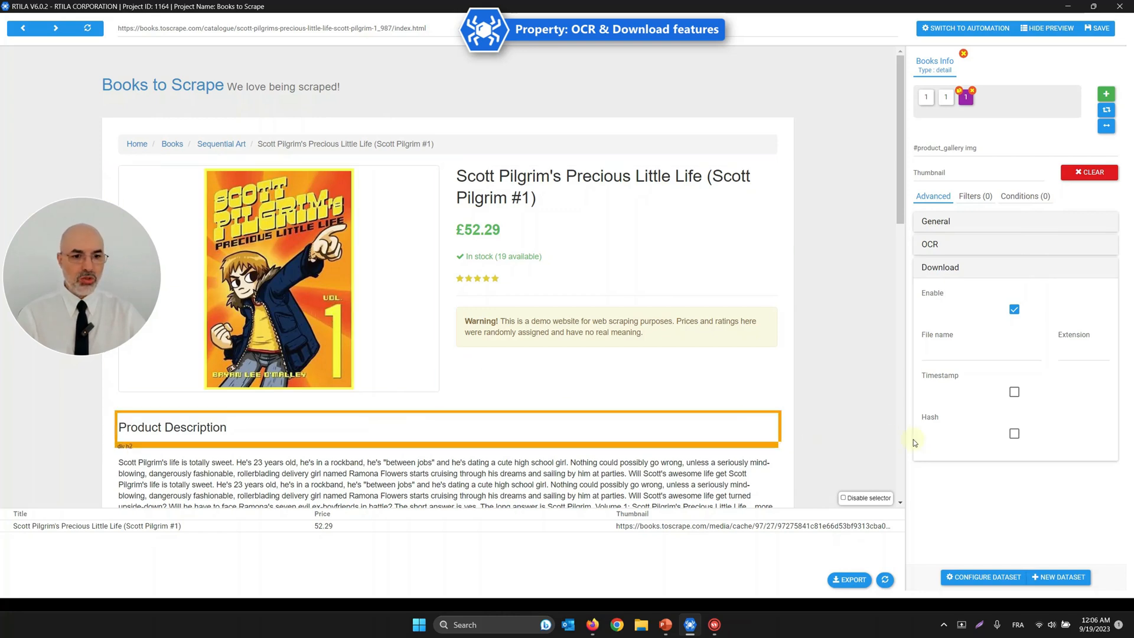
pyautogui.click(988, 352)
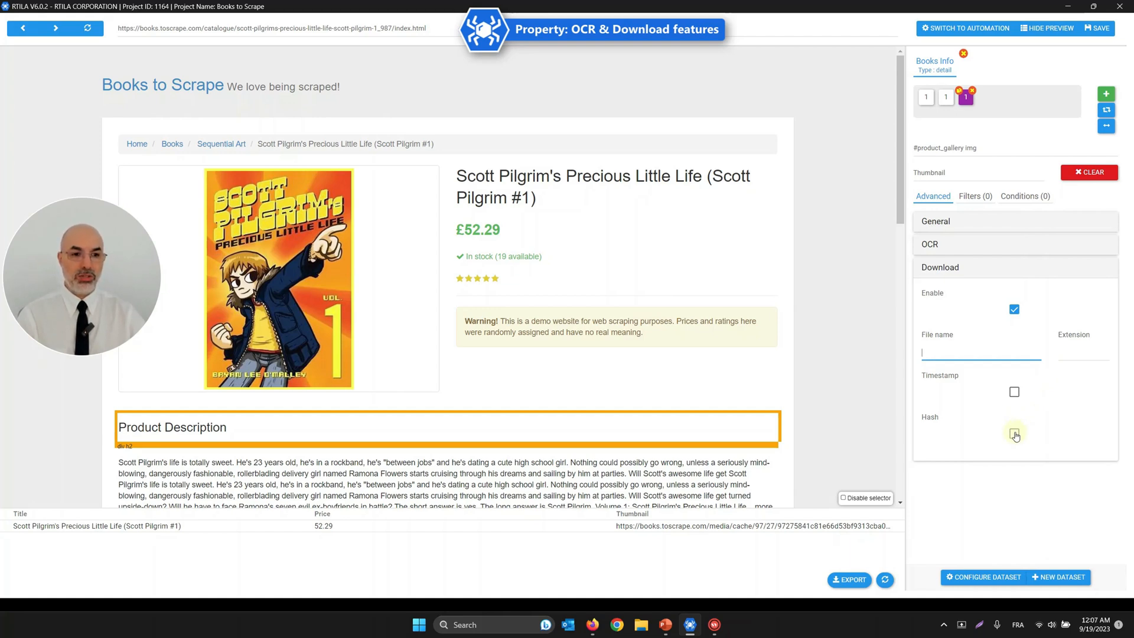
# Disable Download for both the Thumbnail and Price properties and save the project
pyautogui.click(1015, 309)
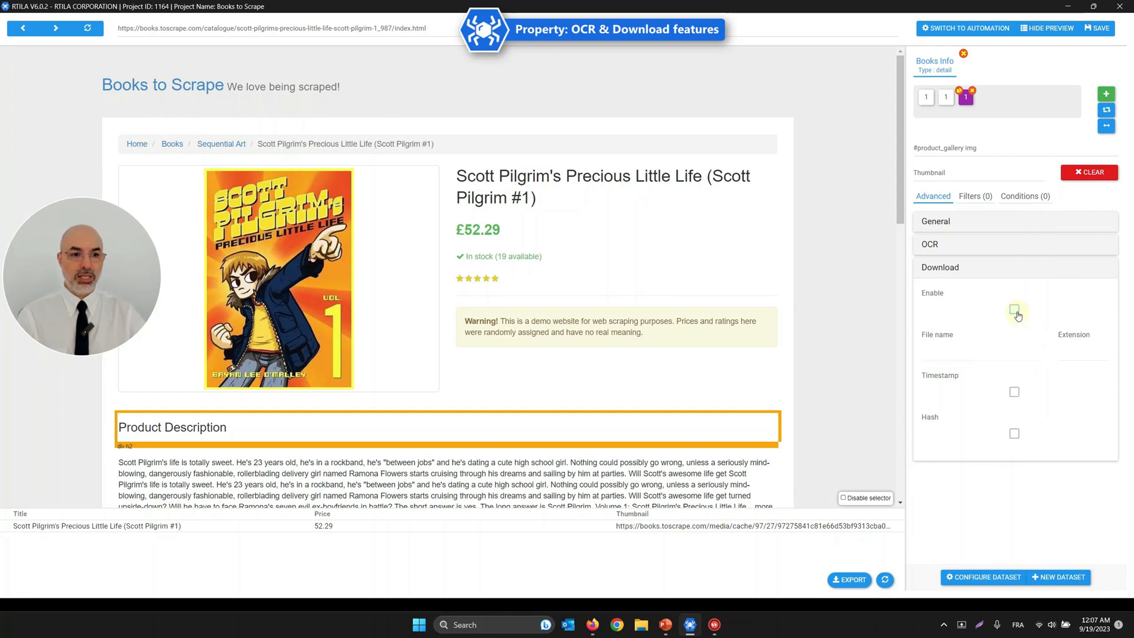
pyautogui.click(946, 97)
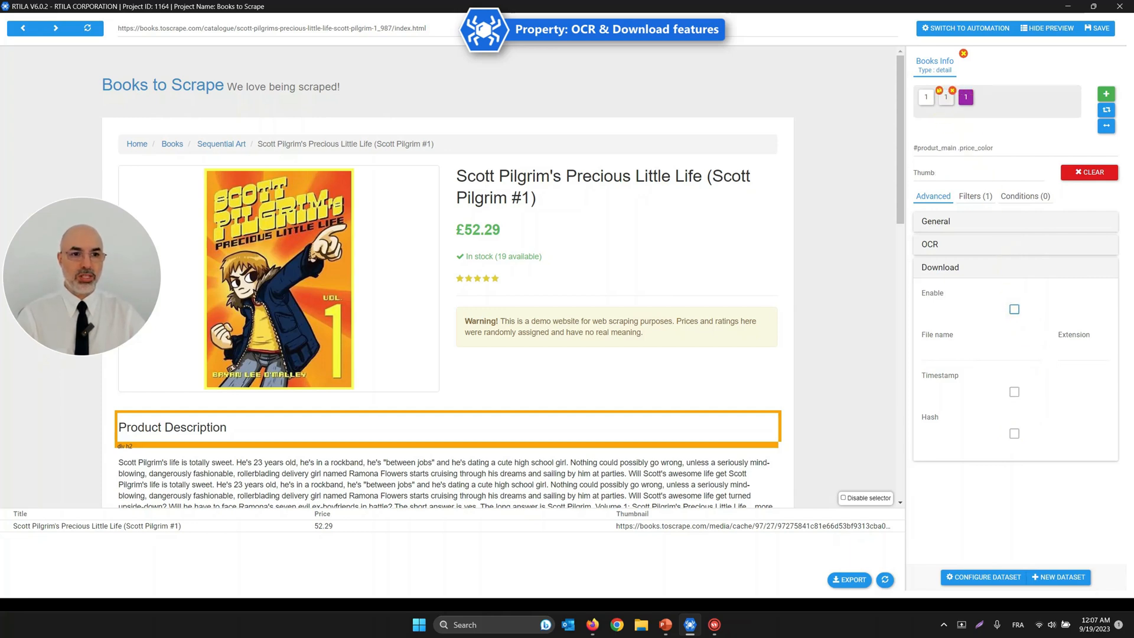
pyautogui.click(1011, 311)
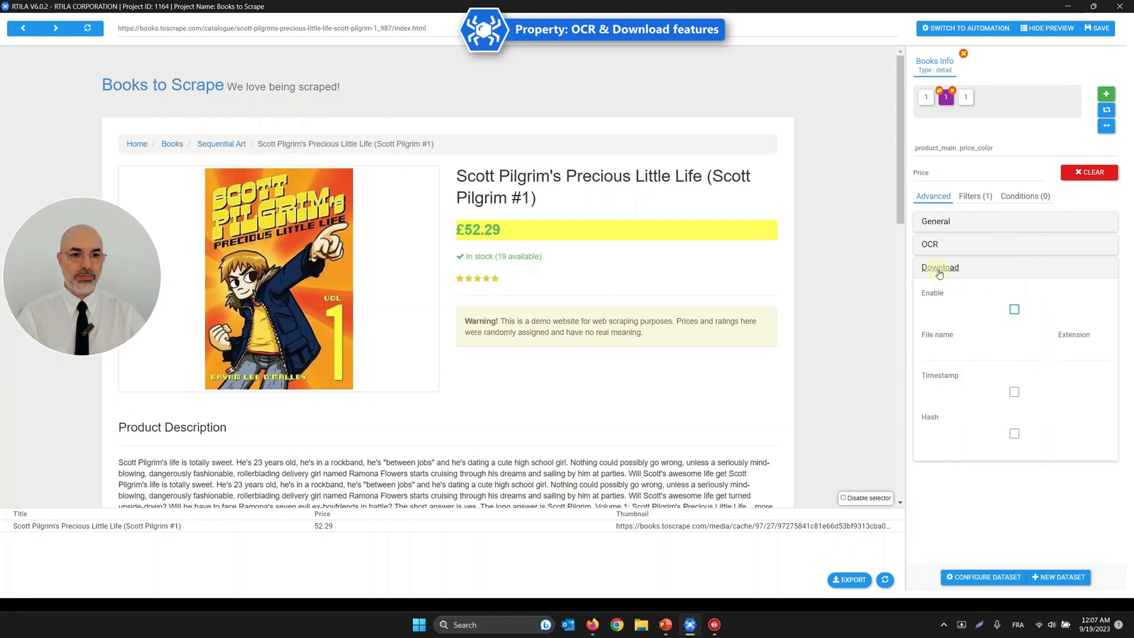
pyautogui.click(941, 267)
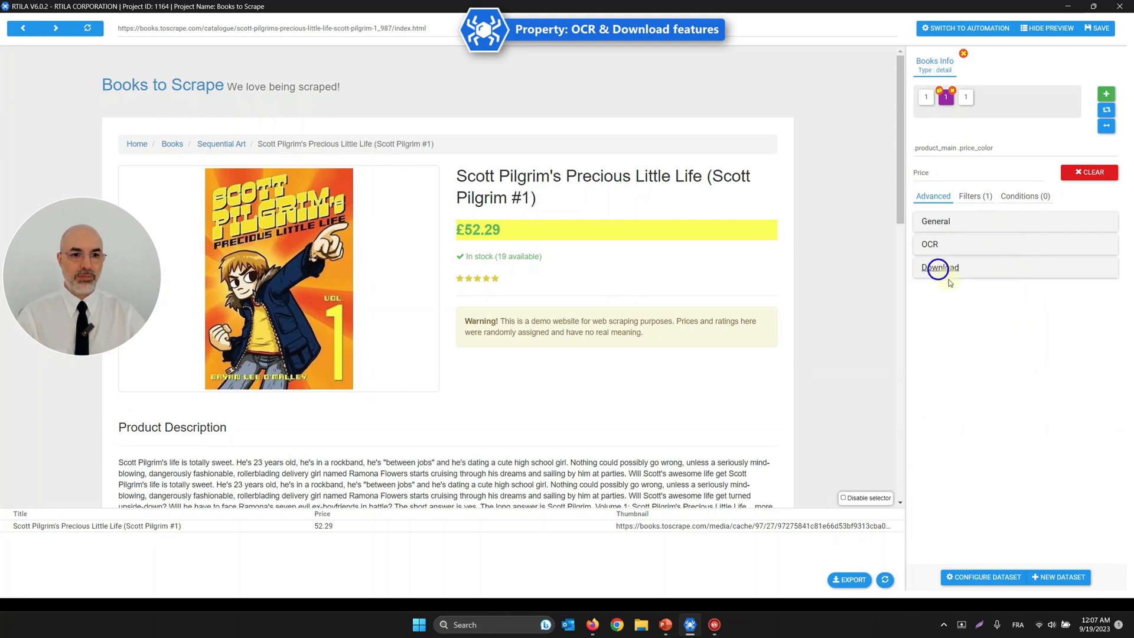
pyautogui.click(1098, 31)
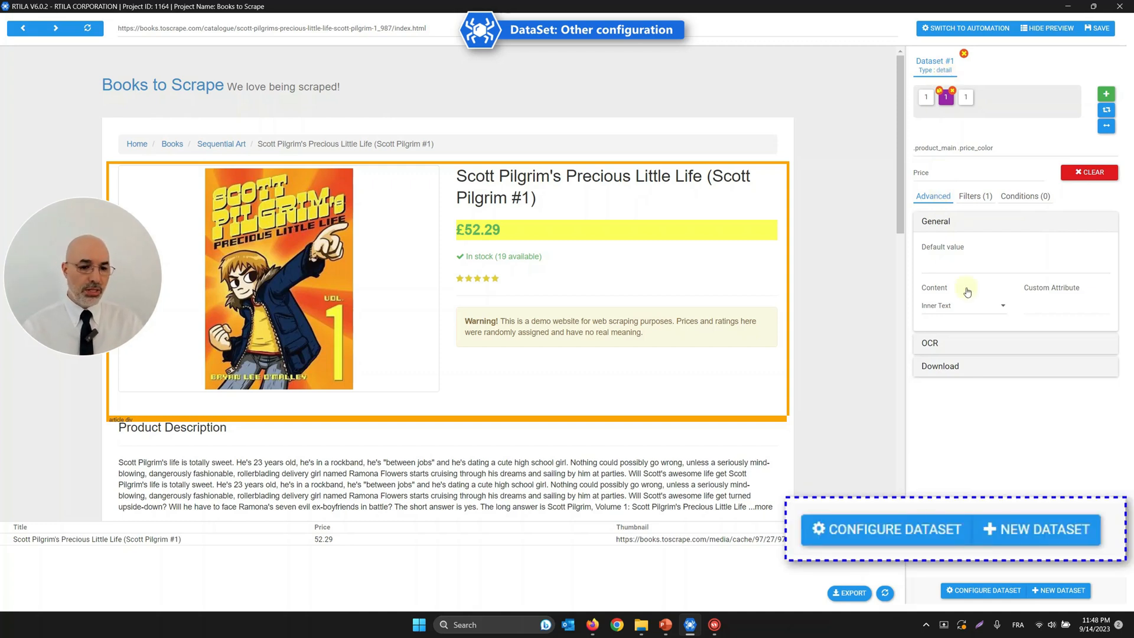
# Rename Dataset #1 as Books Info in its configuration and check the available parent datasets
pyautogui.click(994, 593)
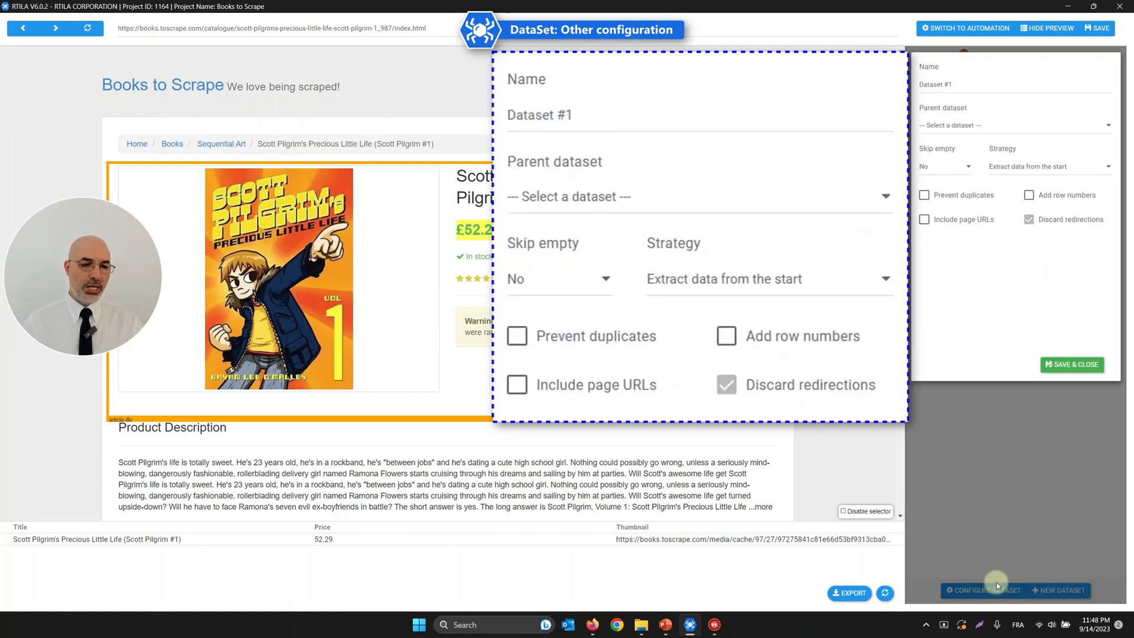
pyautogui.click(964, 85)
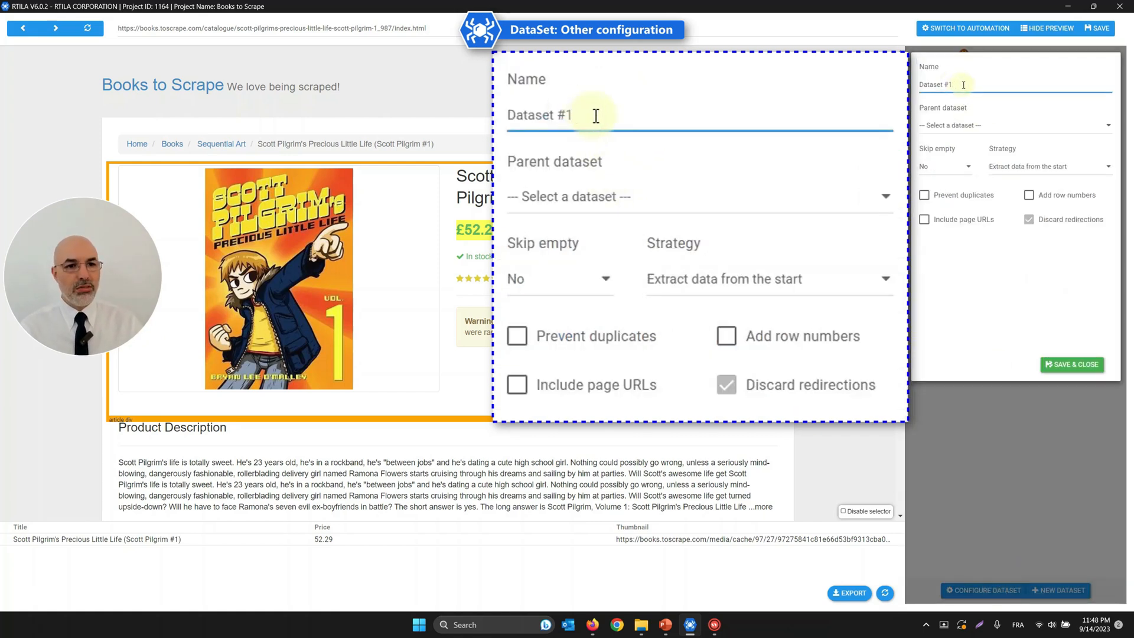
pyautogui.moveTo(963, 84); pyautogui.dragTo(915, 88)
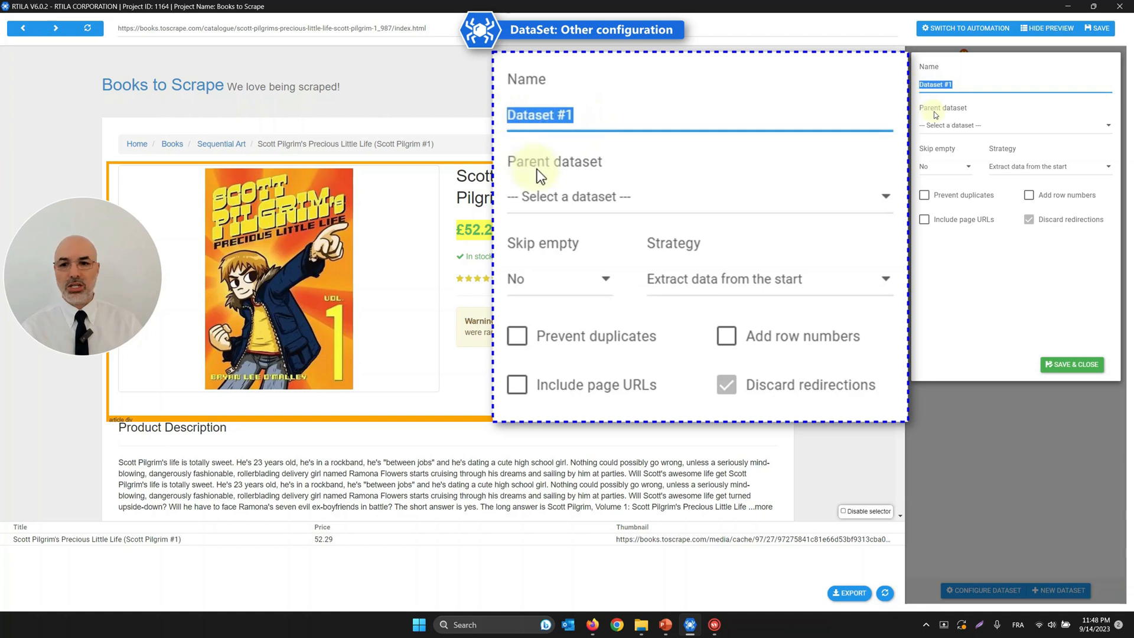
pyautogui.write('Books Info')
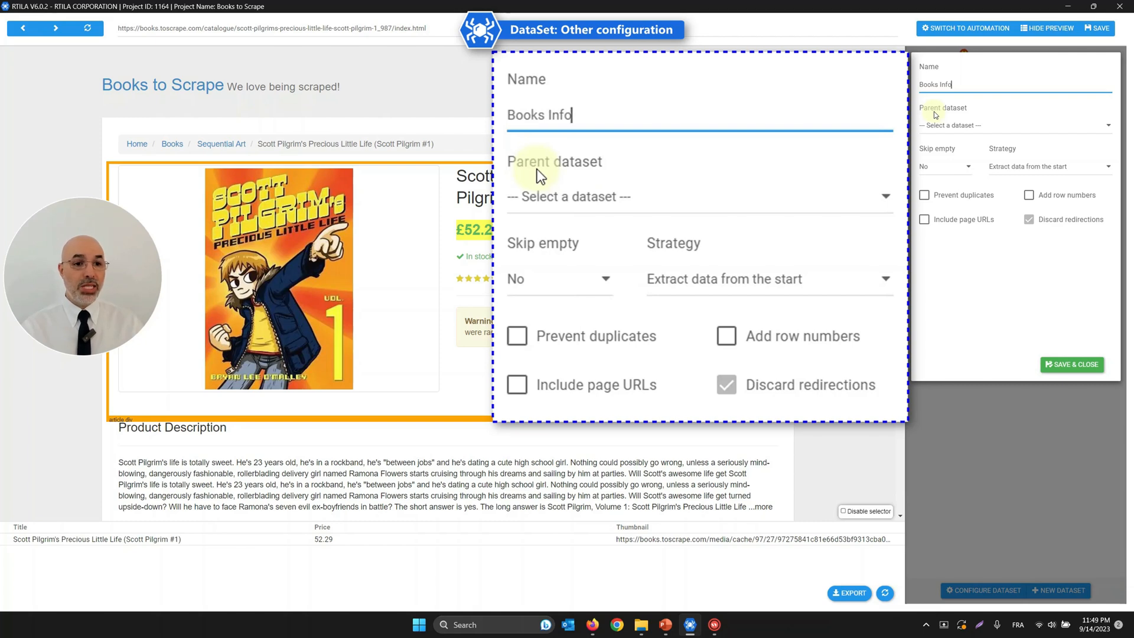
pyautogui.click(555, 197)
pyautogui.click(556, 162)
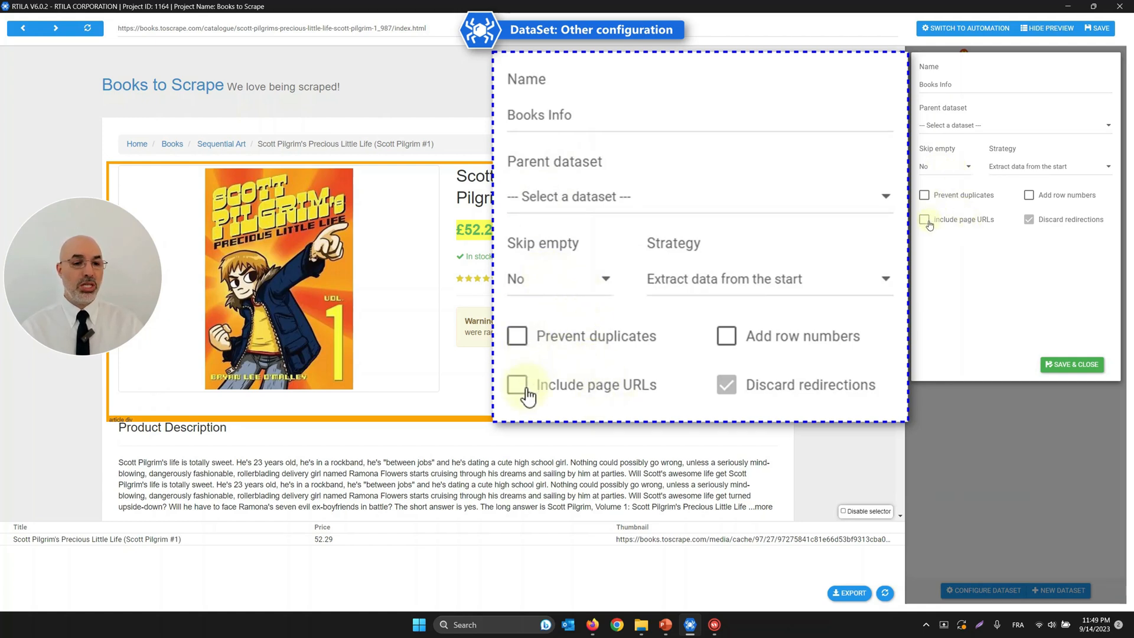
# Try the Add row numbers and Include page URLs options for the dataset, and switch both off again
pyautogui.click(1029, 195)
pyautogui.click(923, 222)
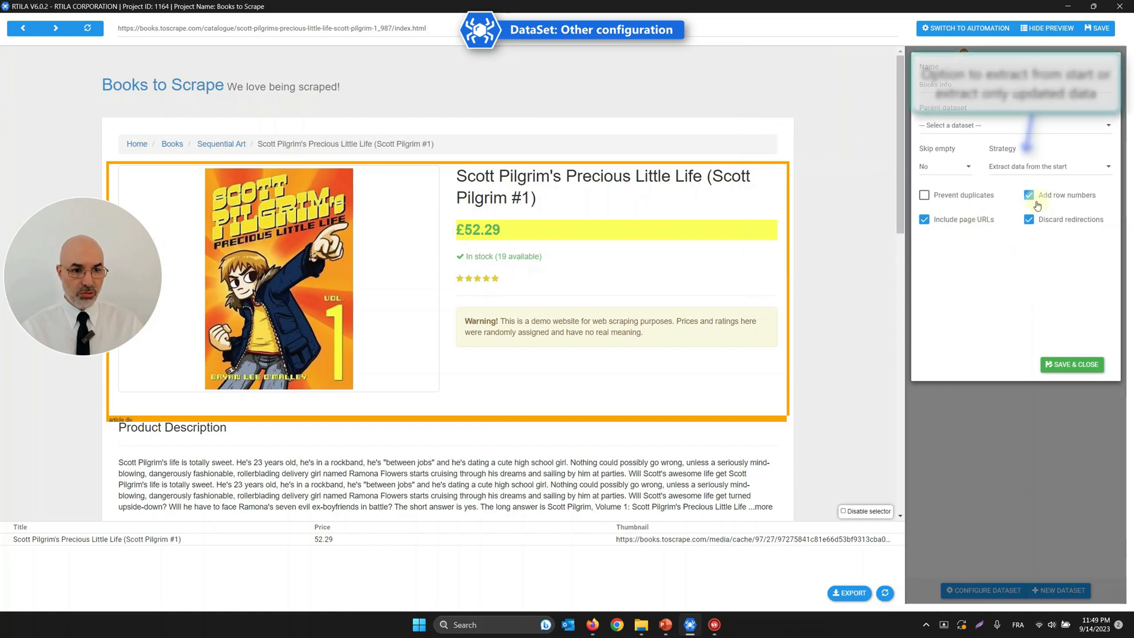
pyautogui.click(1030, 196)
pyautogui.click(924, 219)
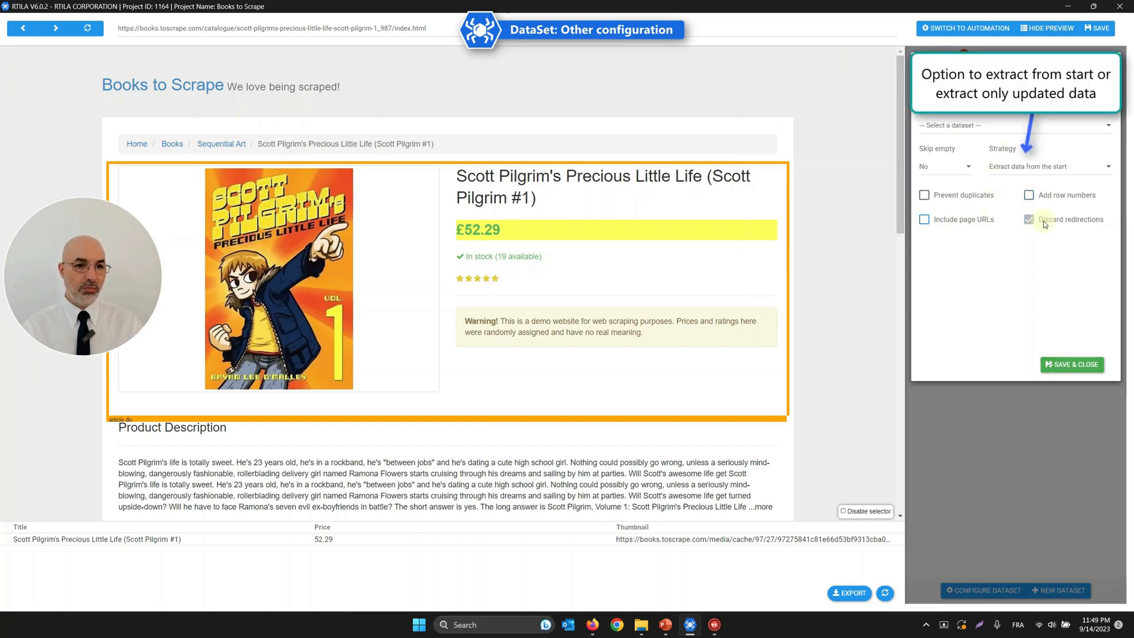
# Apply the Books Info dataset configuration and save the project
pyautogui.click(1056, 371)
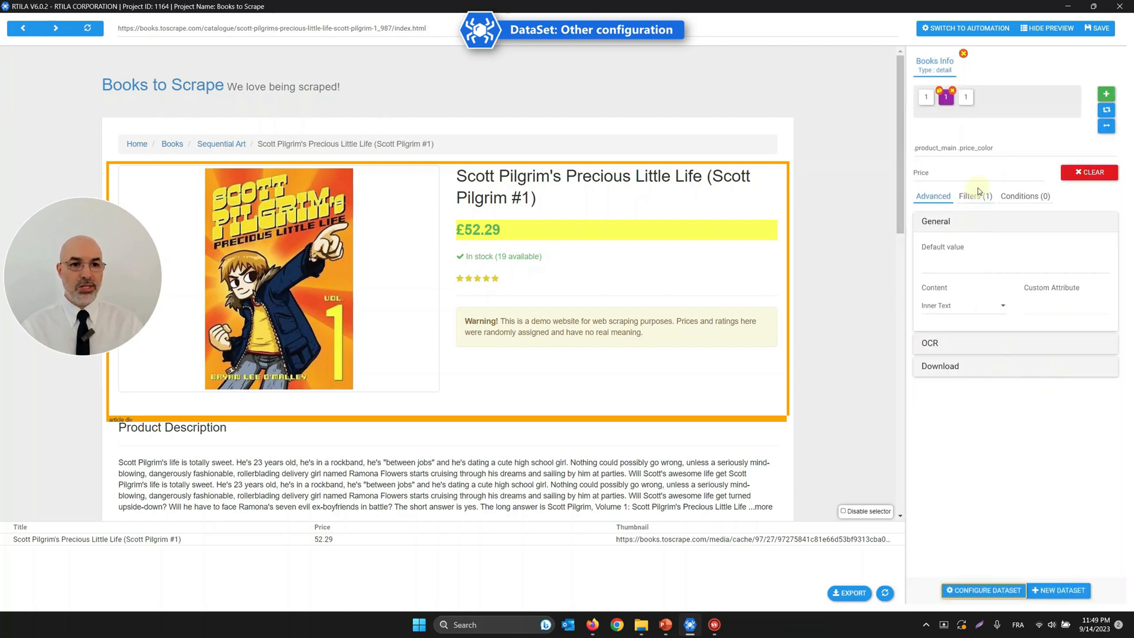
pyautogui.click(1098, 28)
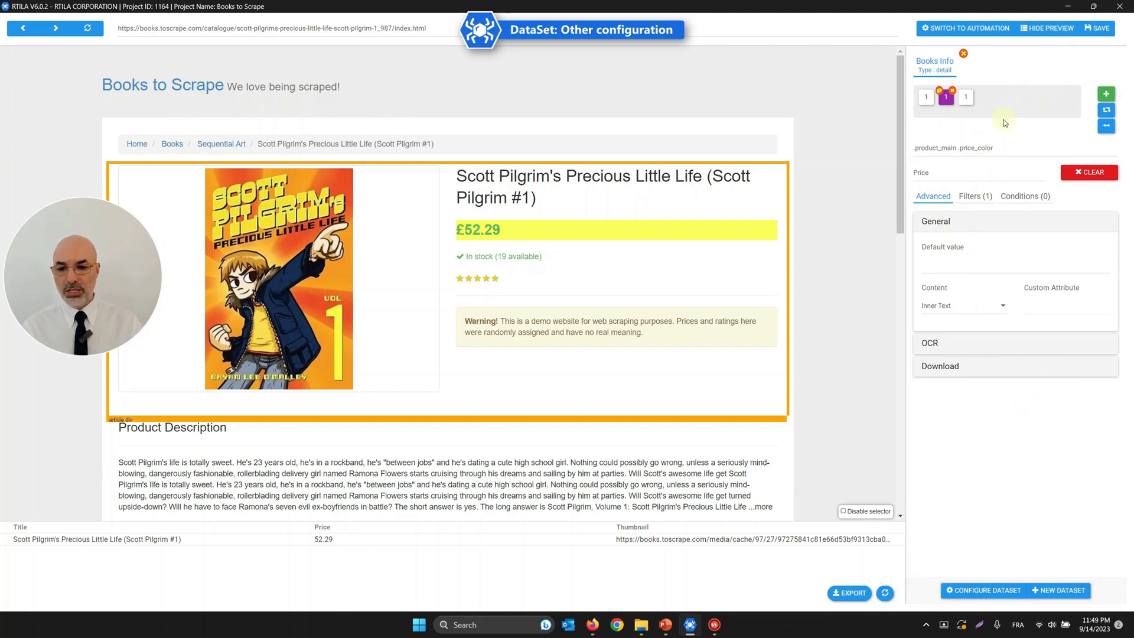
# Add a new dataset for the book's product details table and name it Product Information in its configuration
pyautogui.scroll(-4, 833, 287)
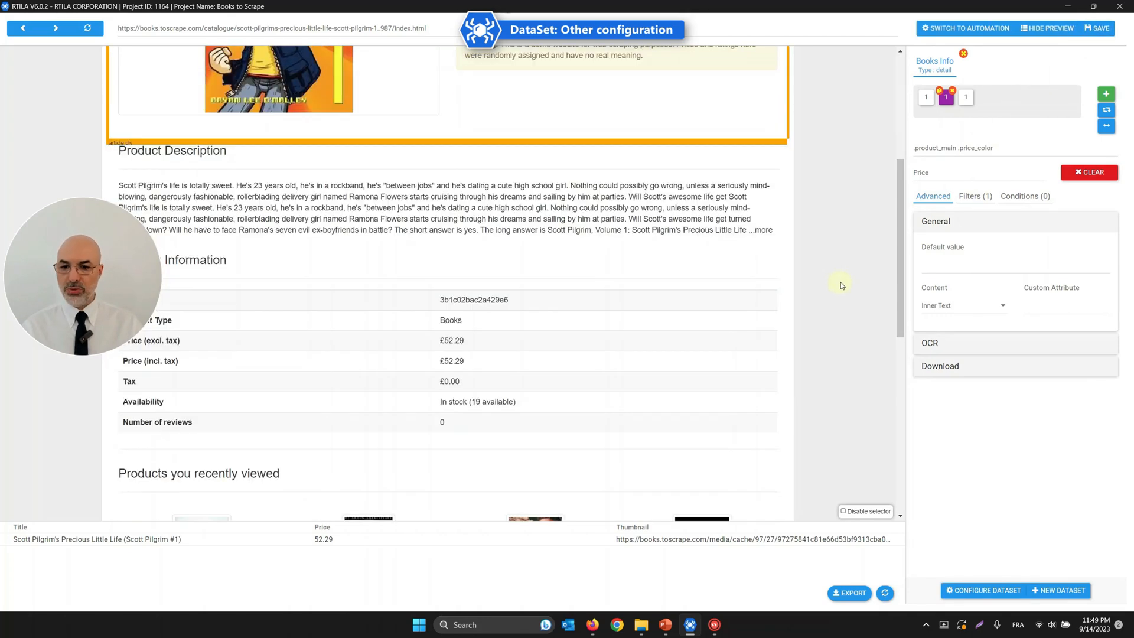
pyautogui.scroll(1, 841, 285)
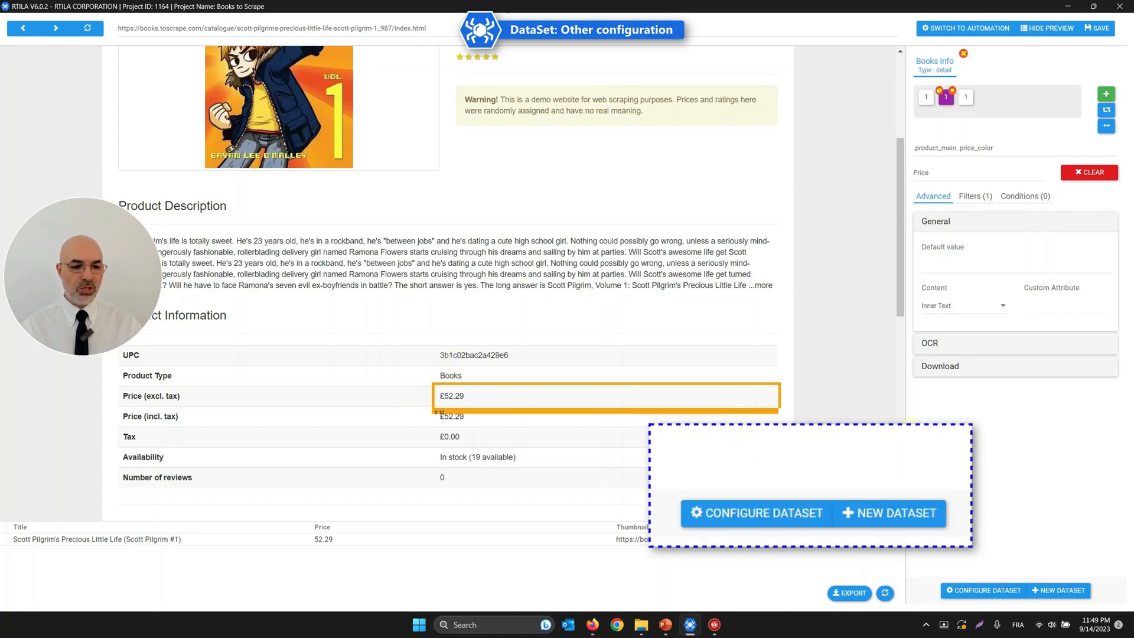
pyautogui.click(1063, 592)
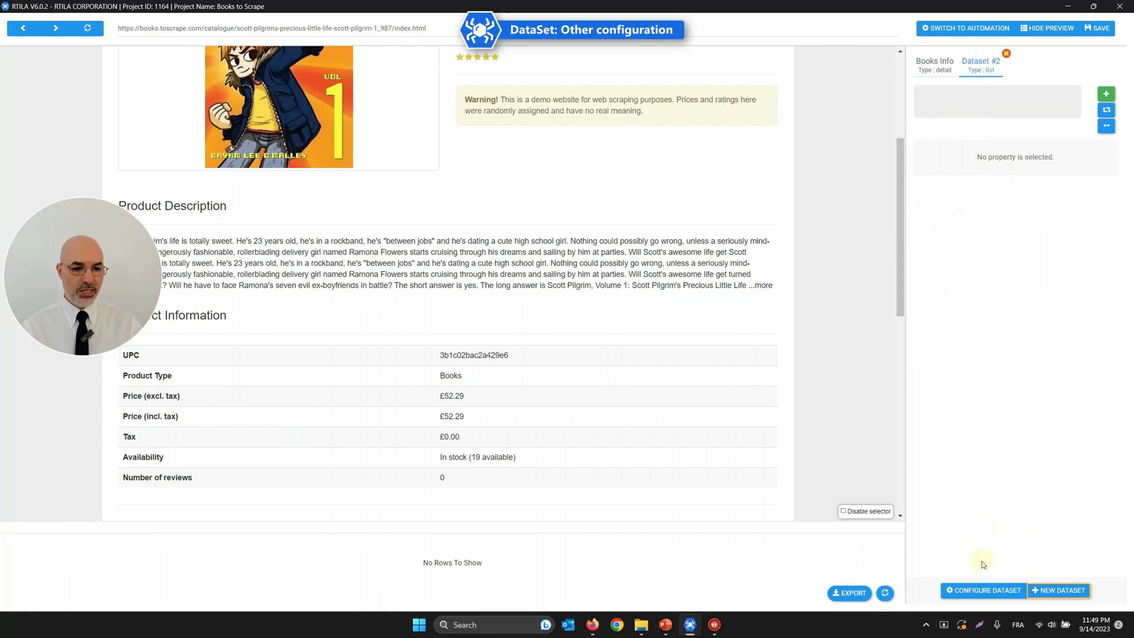
pyautogui.scroll(1, 617, 416)
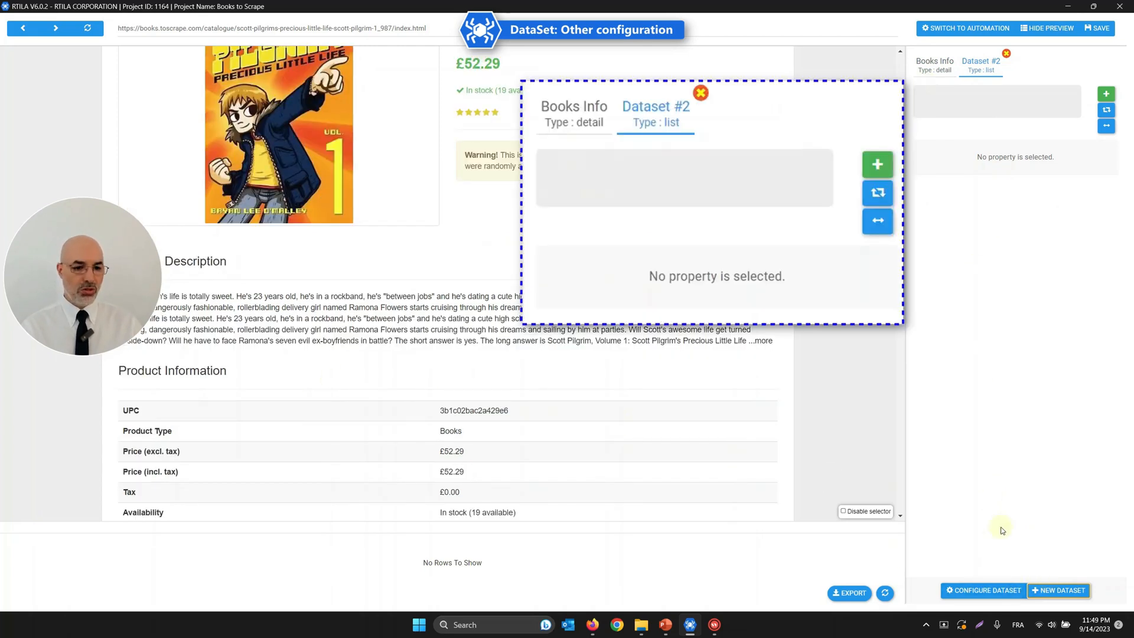
pyautogui.click(1003, 590)
pyautogui.tripleClick(967, 84)
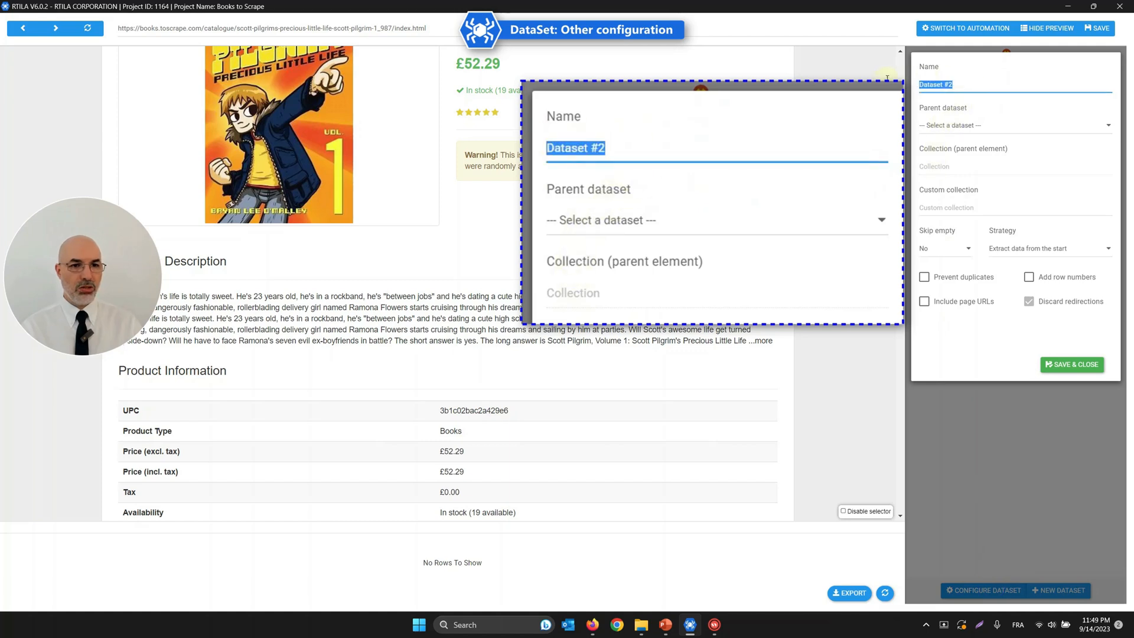
pyautogui.write('Product ')
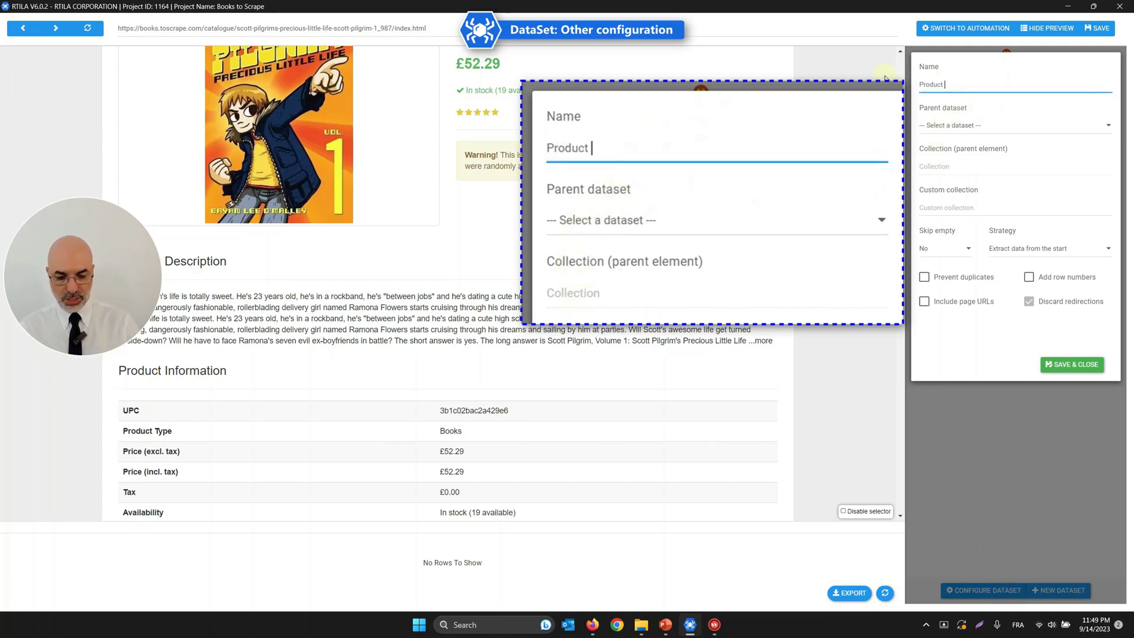
pyautogui.write('Information')
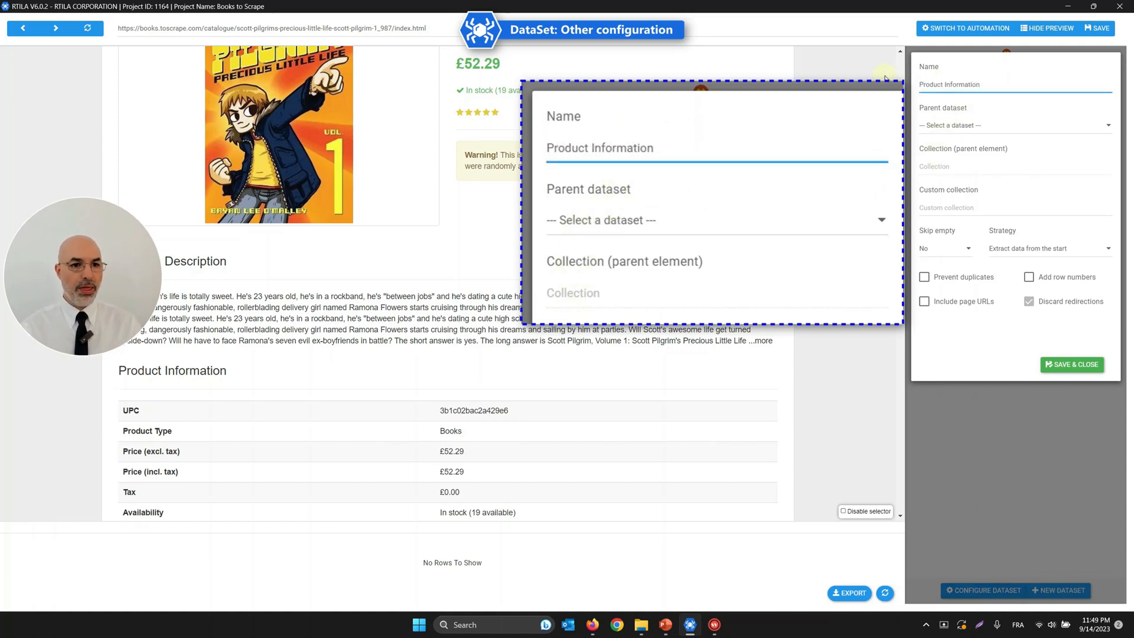
pyautogui.click(1067, 365)
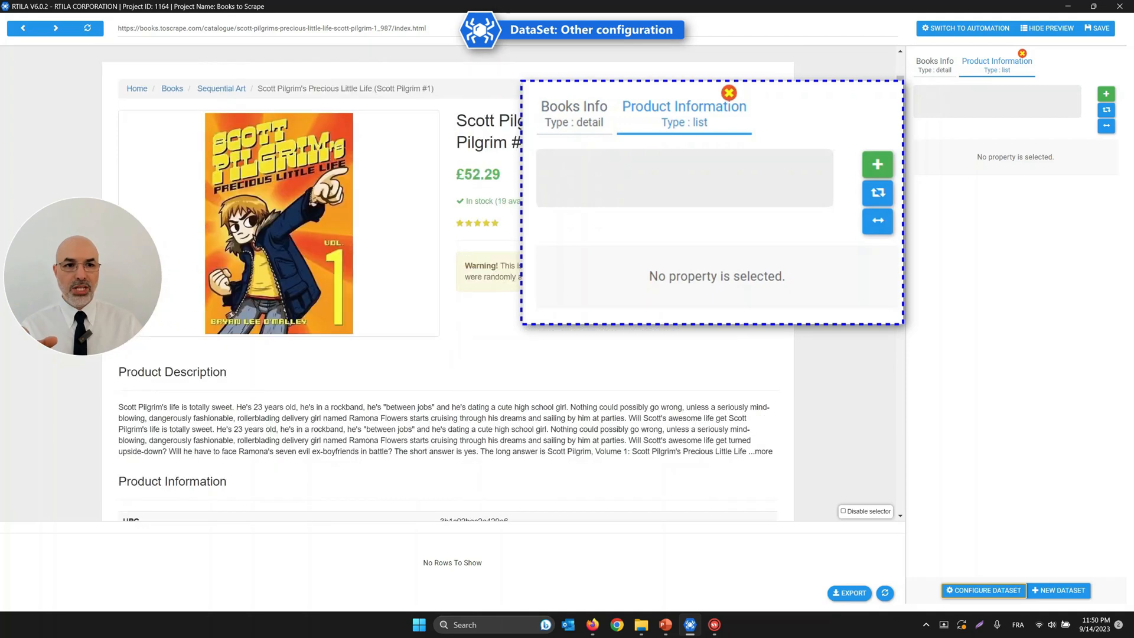
# Review the Books Info dataset against the page's Product Information table, and return to the Product Information dataset
pyautogui.click(942, 66)
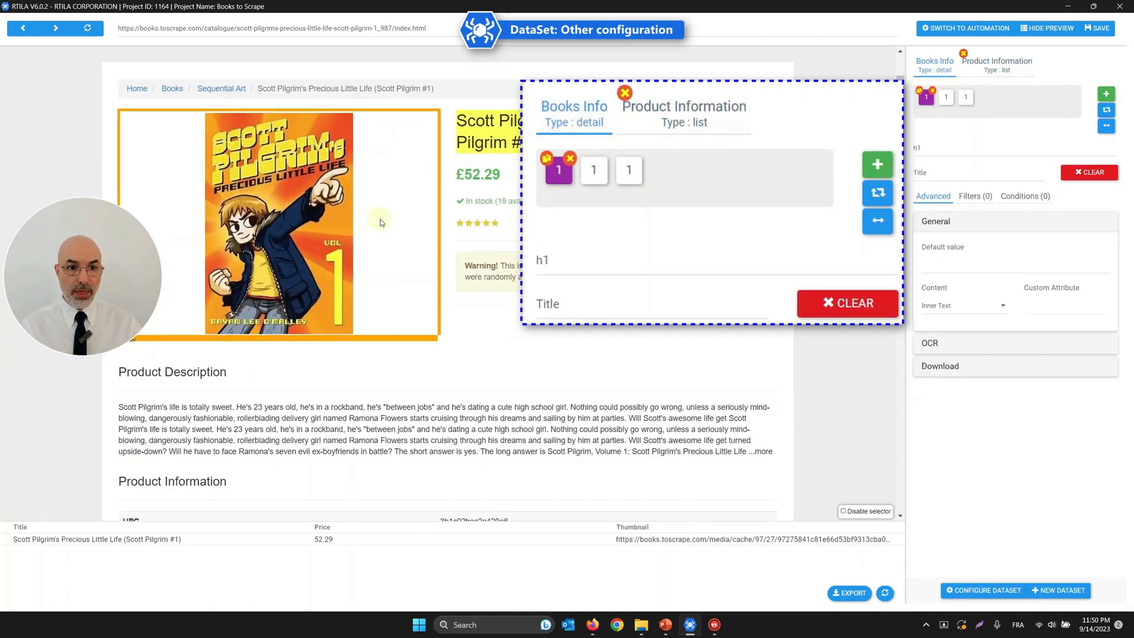
pyautogui.scroll(-5, 413, 211)
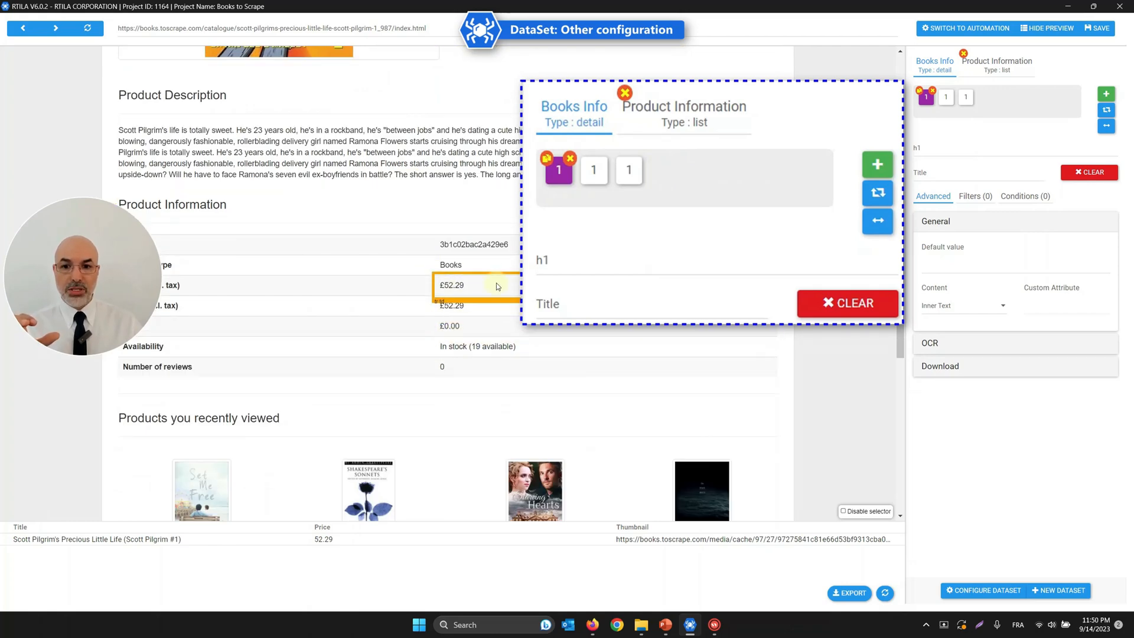
pyautogui.scroll(2, 500, 283)
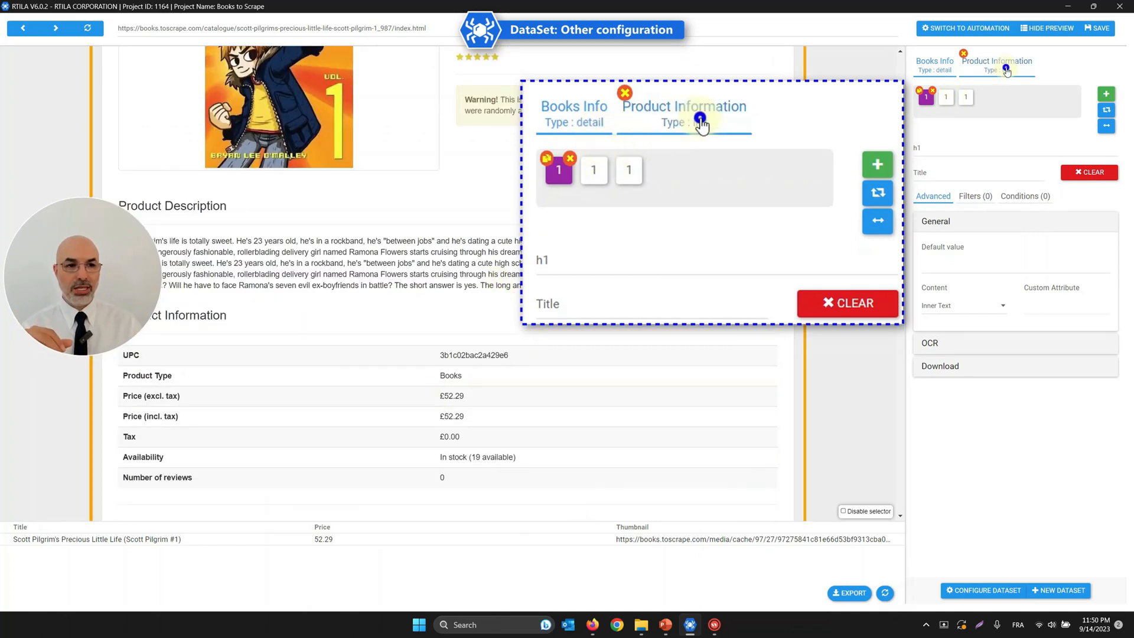
pyautogui.click(974, 71)
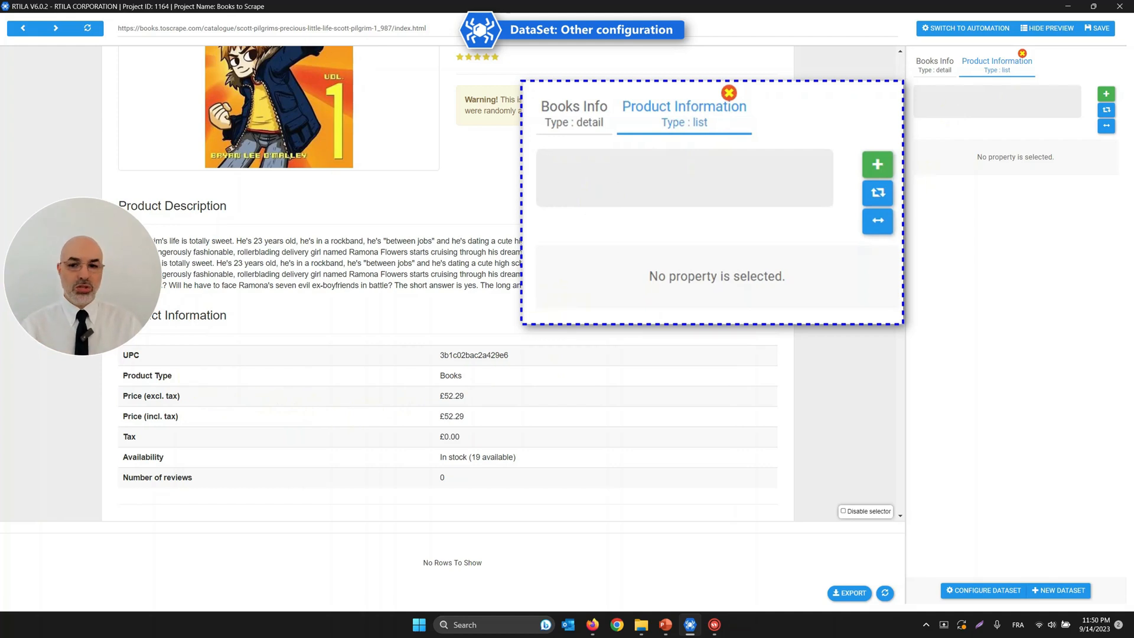
# Add a UPC property to the Product Information dataset, selecting the UPC value cell and excluding the Product Type value
pyautogui.scroll(1, 225, 387)
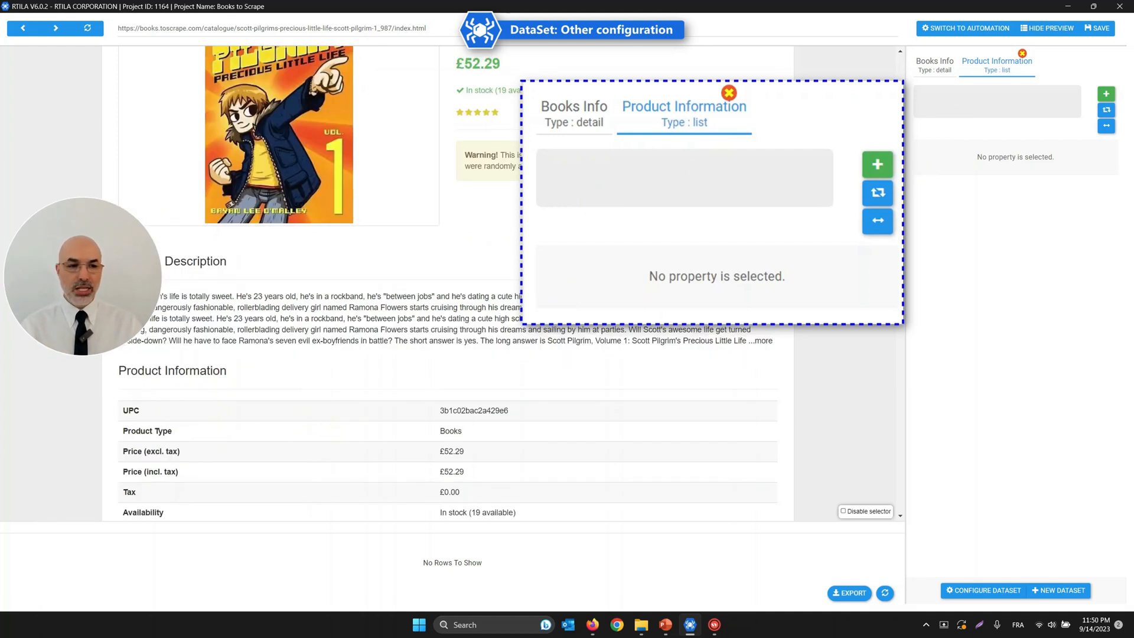
pyautogui.click(1106, 94)
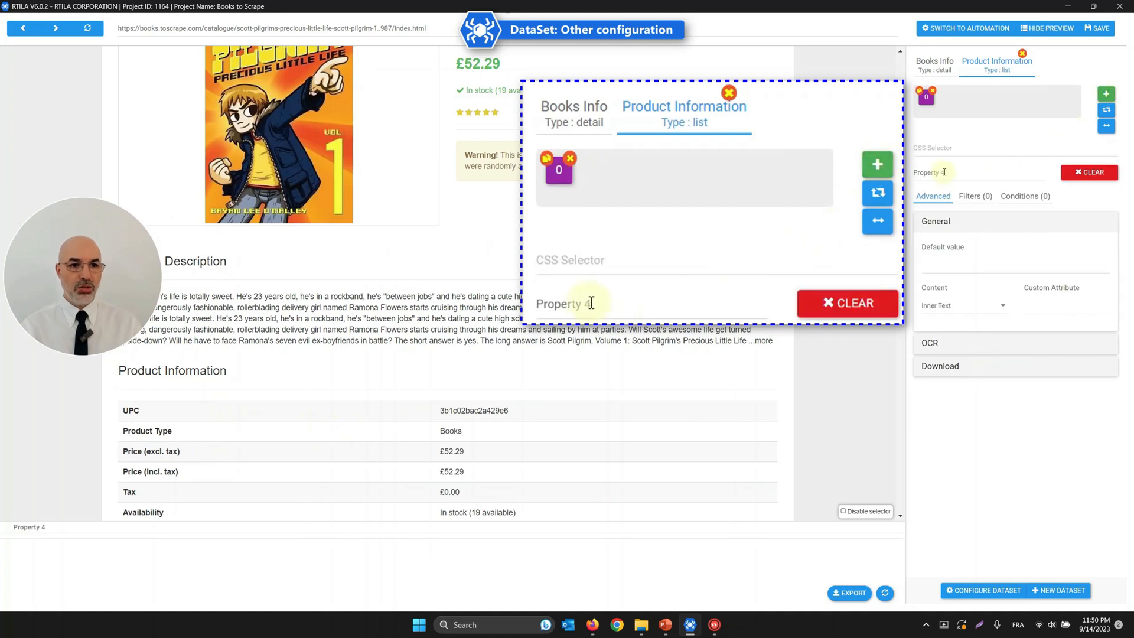
pyautogui.moveTo(945, 172); pyautogui.dragTo(909, 175)
pyautogui.write('UPC')
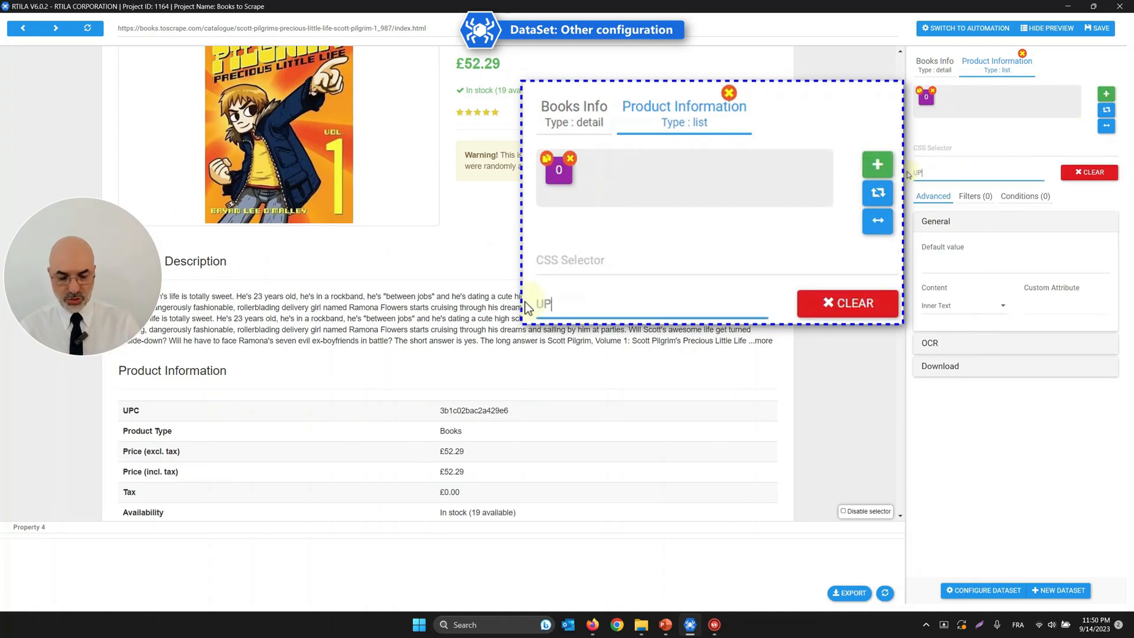
pyautogui.click(933, 154)
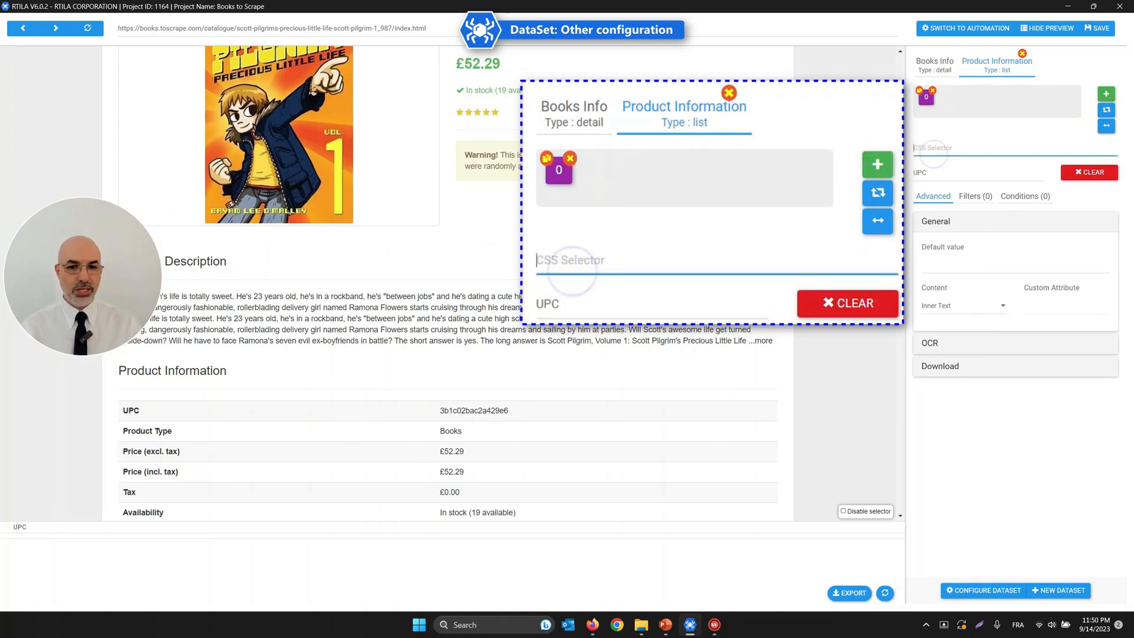
pyautogui.click(463, 410)
pyautogui.click(469, 431)
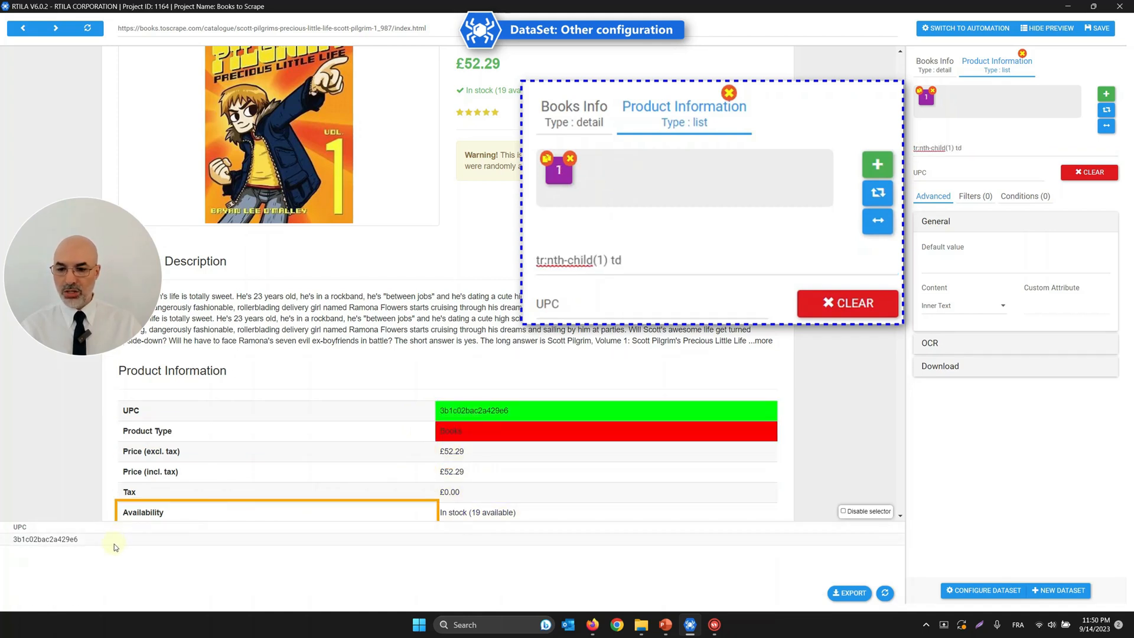
# Add a Product Type property that selects the Books cell and excludes the UPC and Price (excl. tax) values
pyautogui.click(877, 167)
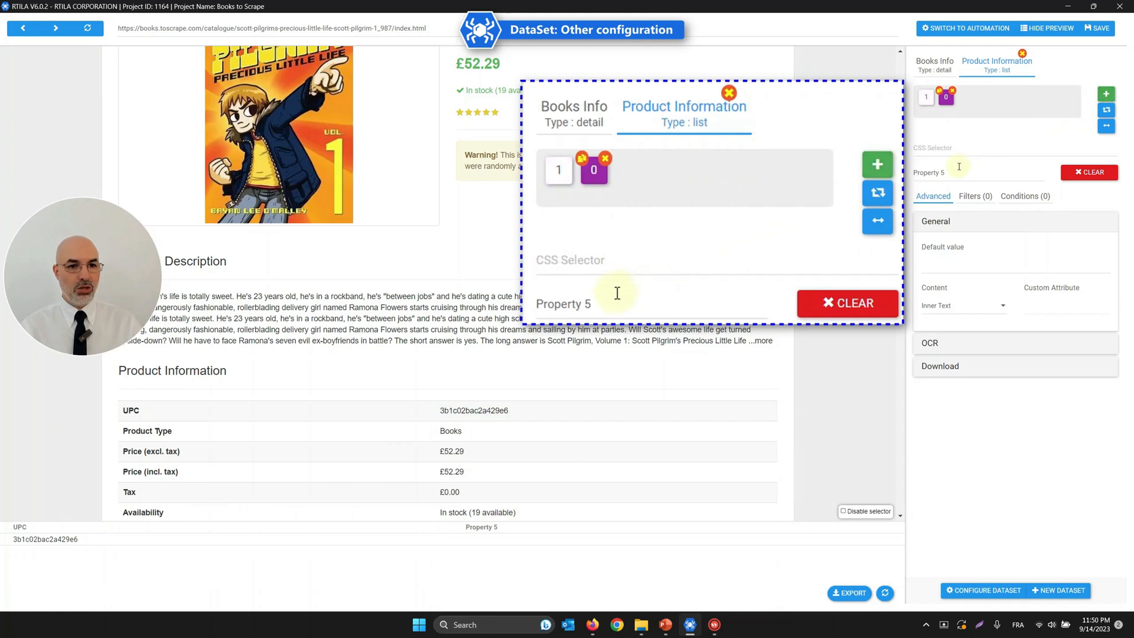
pyautogui.moveTo(615, 304); pyautogui.dragTo(533, 304)
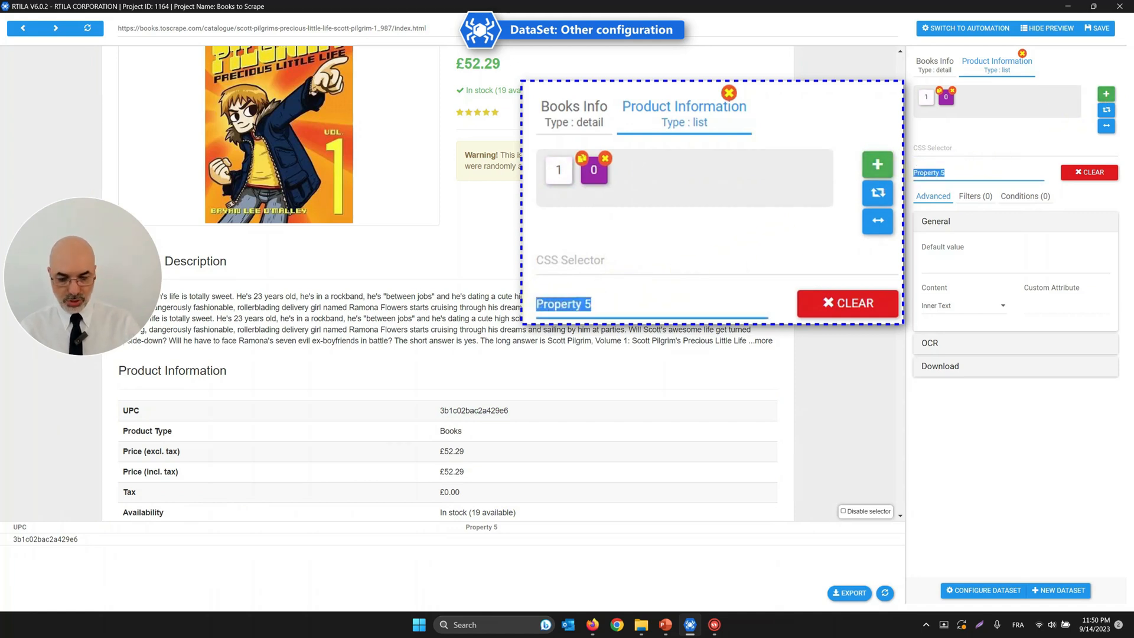
pyautogui.write('product Type')
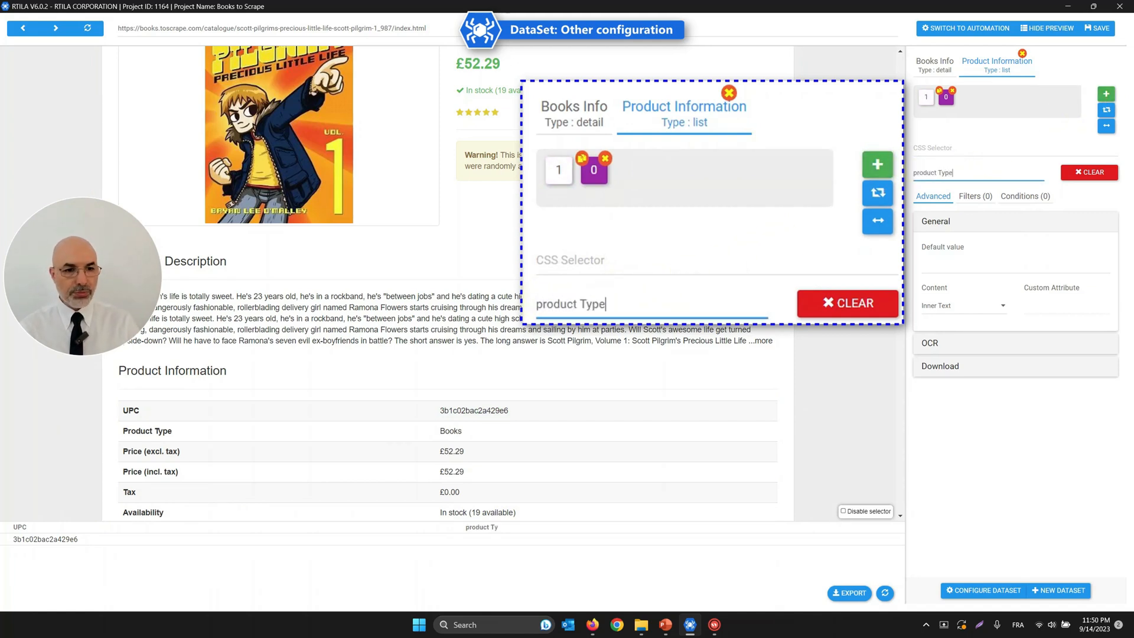
pyautogui.moveTo(536, 304); pyautogui.dragTo(545, 304)
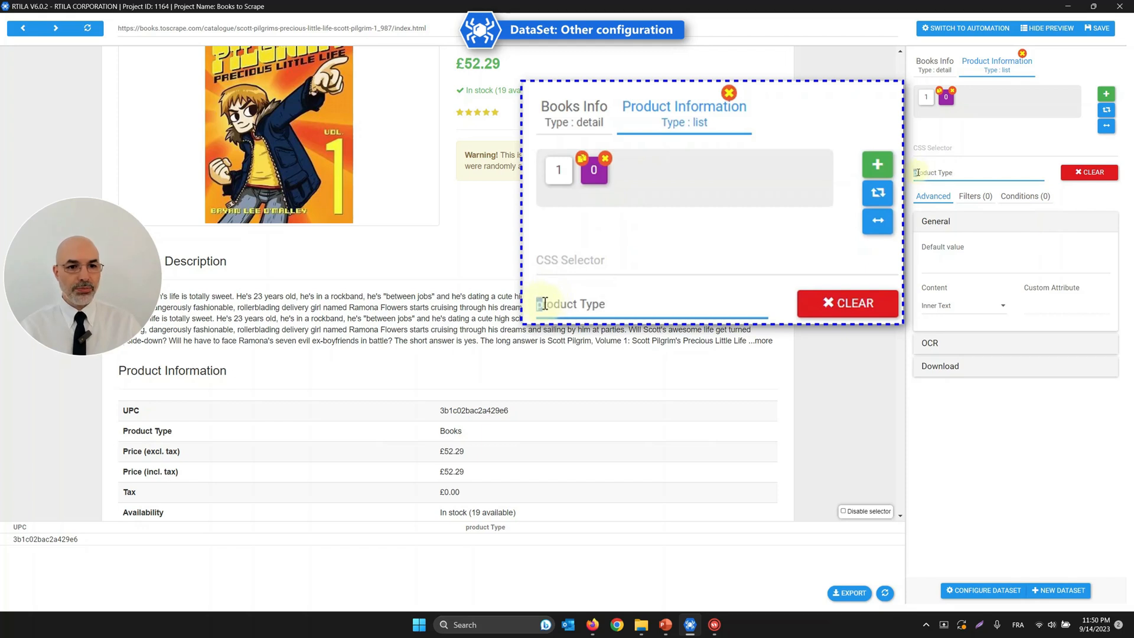
pyautogui.write('P')
pyautogui.click(591, 260)
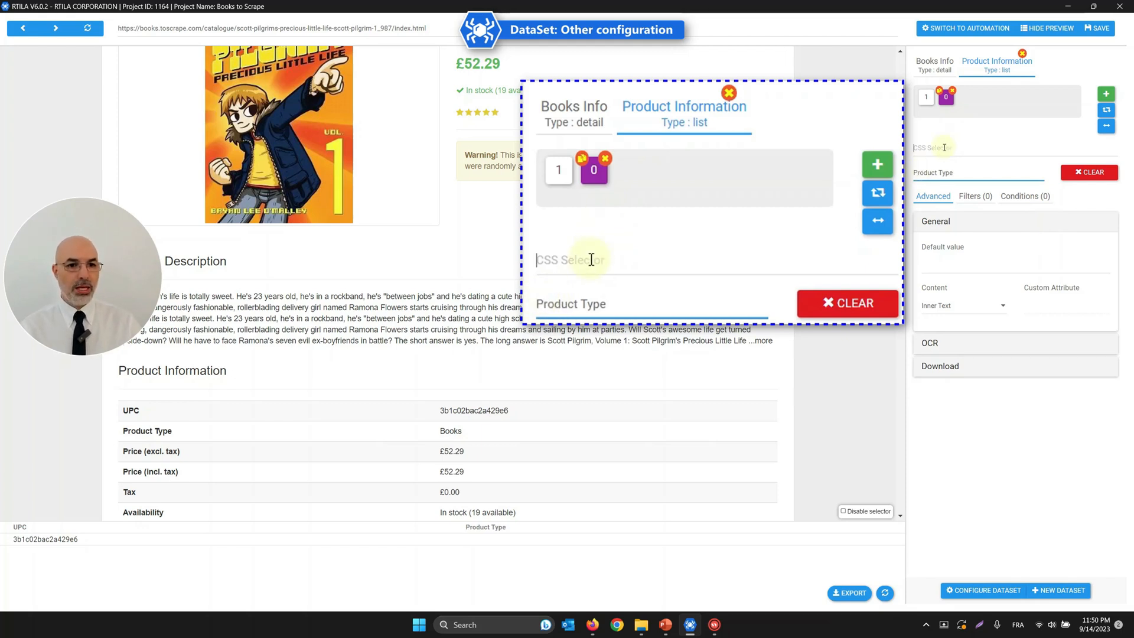
pyautogui.click(493, 430)
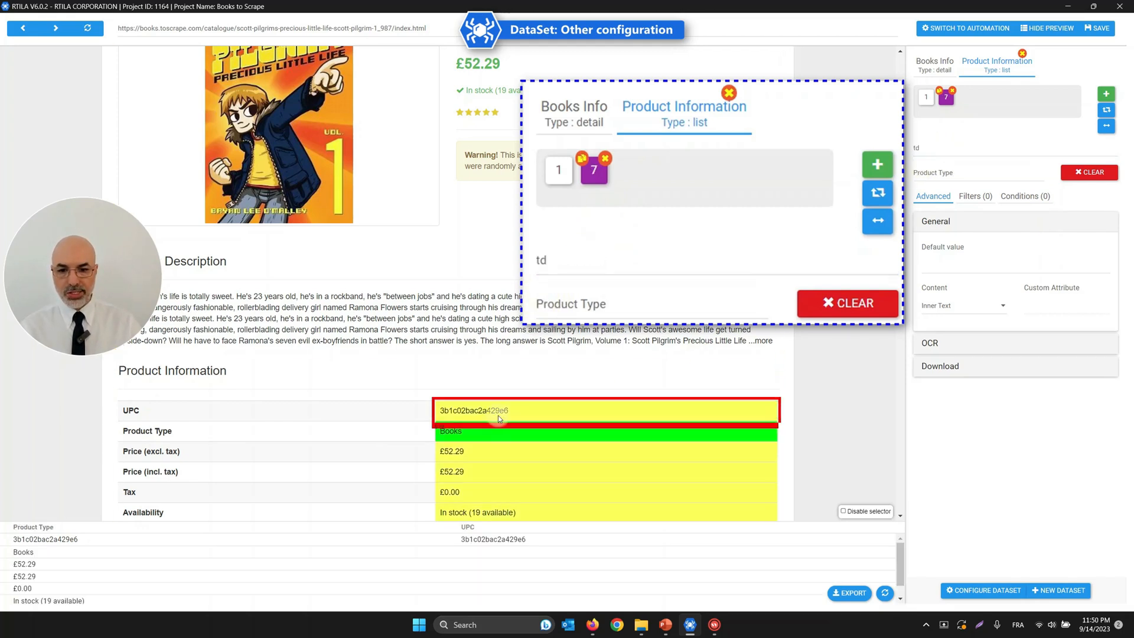
pyautogui.click(499, 414)
pyautogui.click(513, 455)
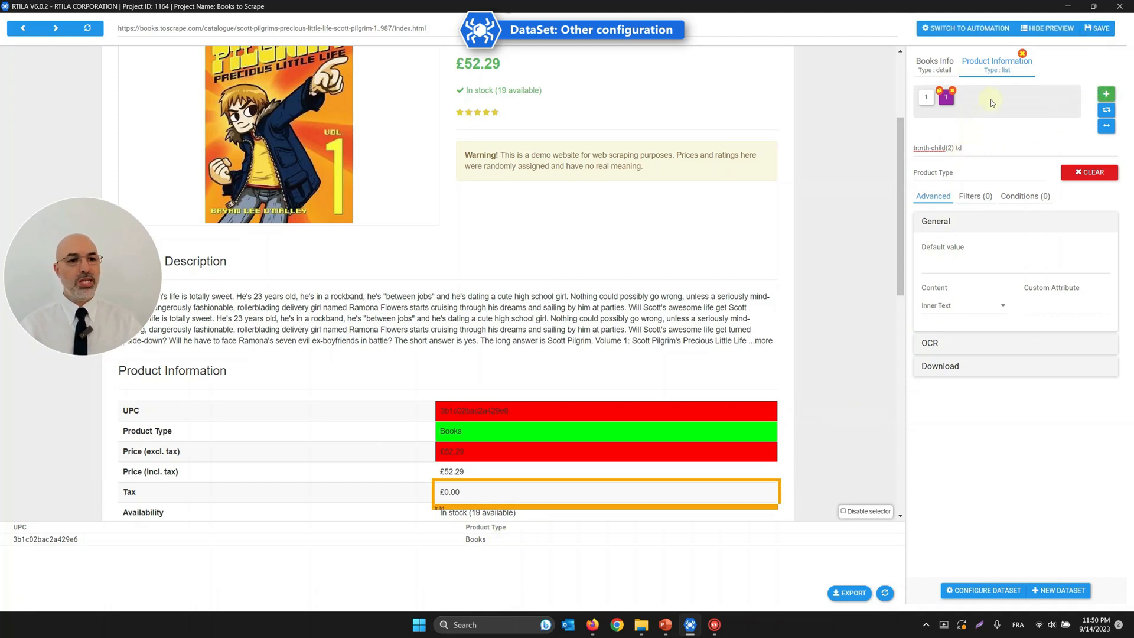
# Compare the properties and extracted data of the Books Info and Product Information datasets, ending on Books Info
pyautogui.click(941, 71)
pyautogui.click(994, 71)
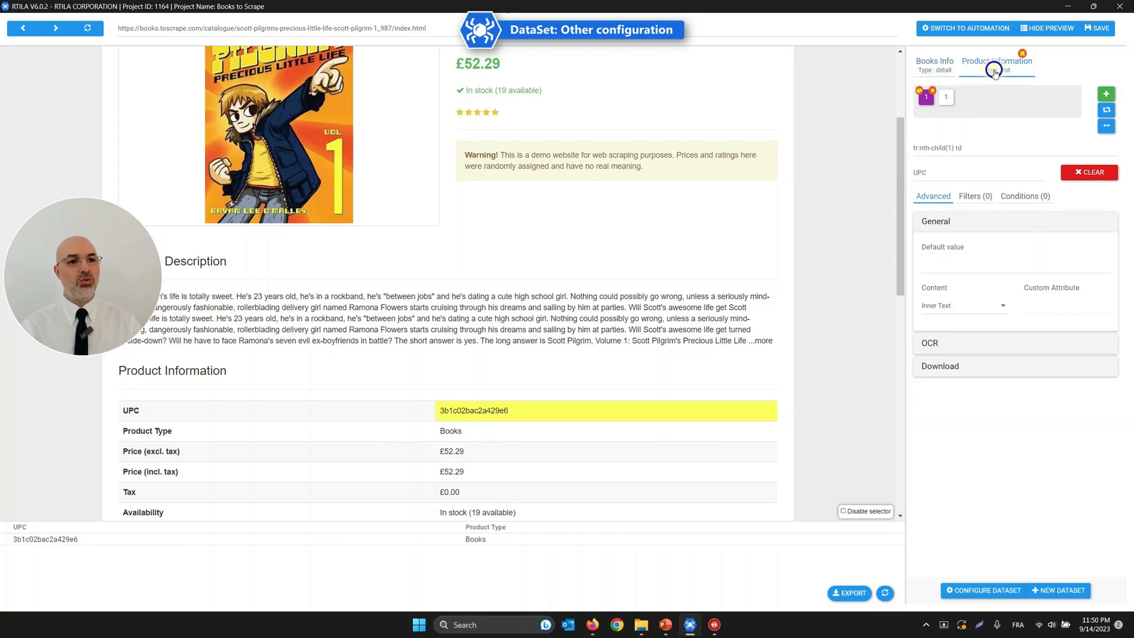
pyautogui.click(933, 74)
pyautogui.click(982, 75)
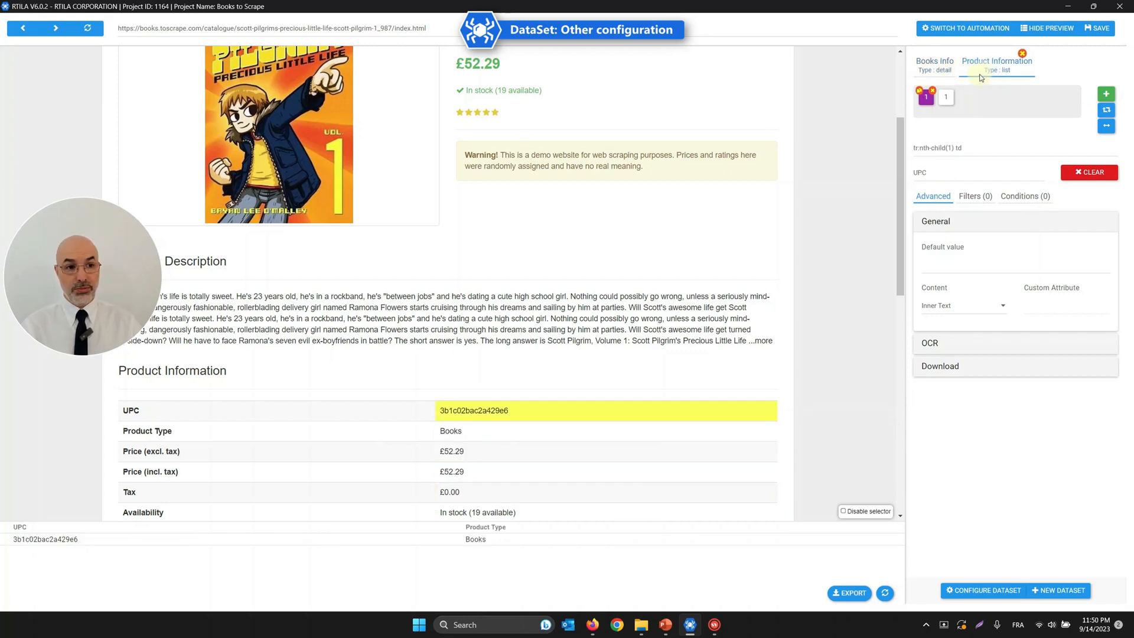
pyautogui.click(940, 71)
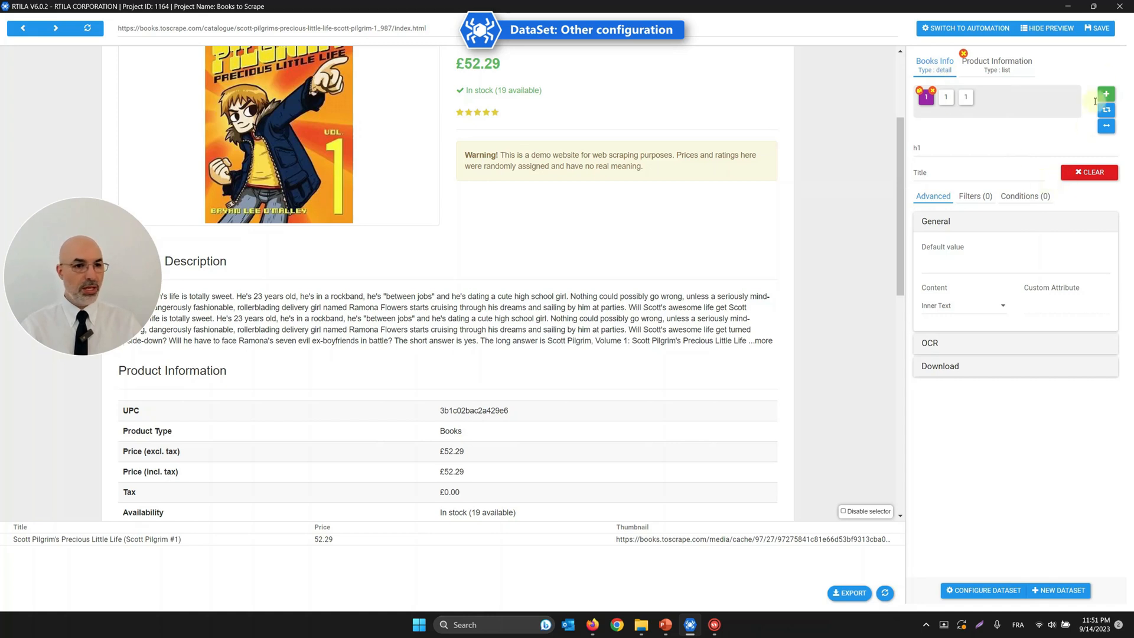
# Save the project and disable the element selector on the book page preview
pyautogui.click(1097, 33)
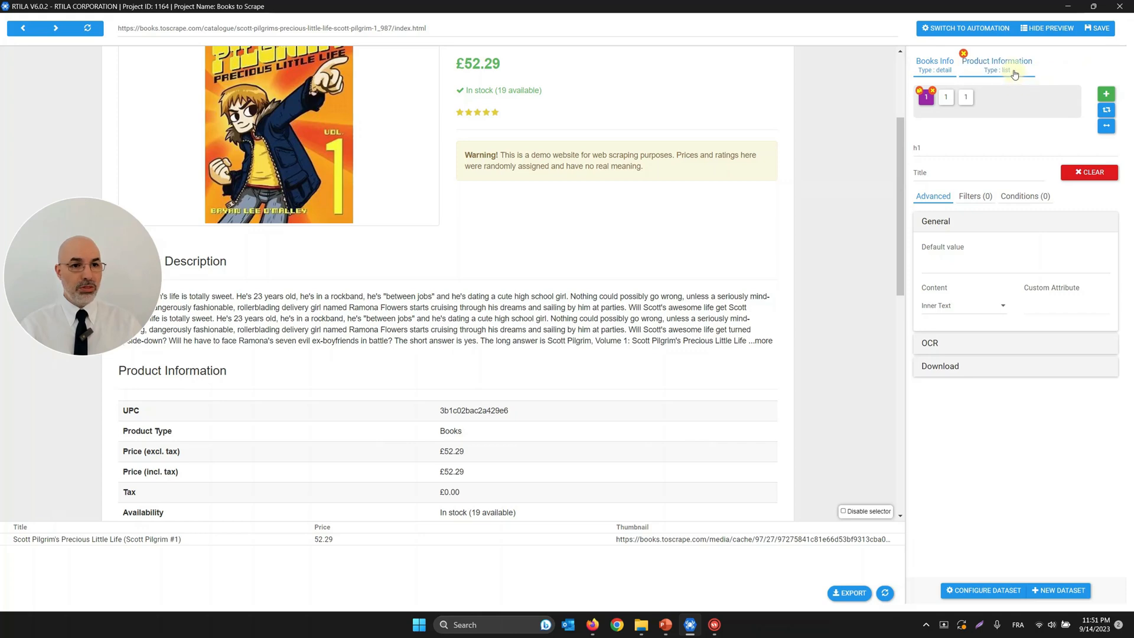
pyautogui.click(878, 515)
pyautogui.scroll(3, 336, 287)
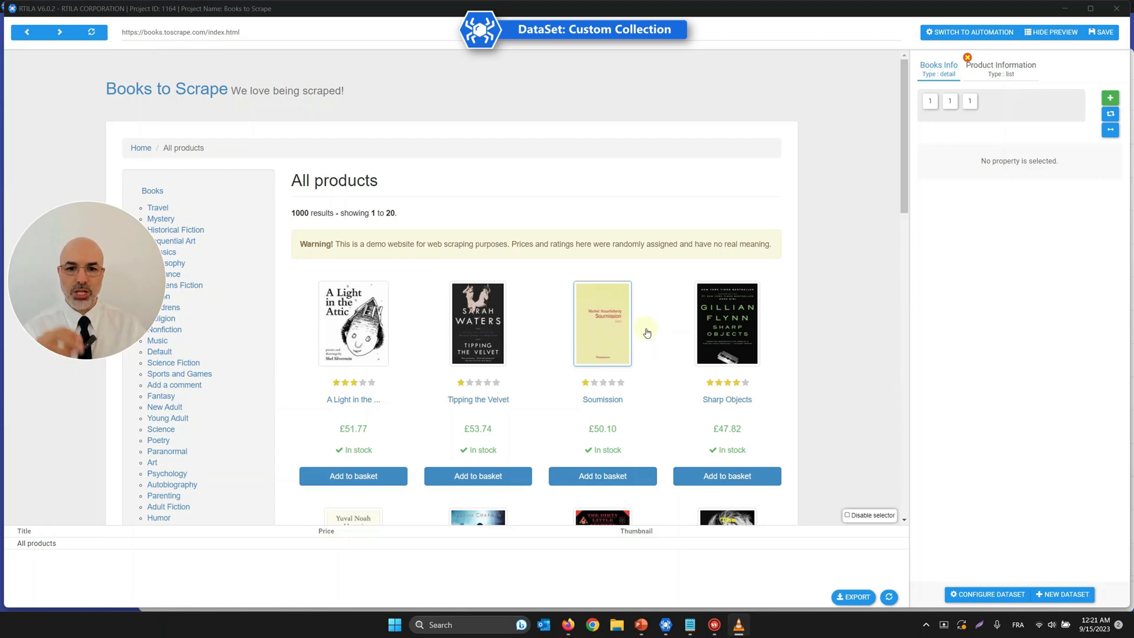
# Examine the book listings throughout the All products page
pyautogui.scroll(-5, 648, 331)
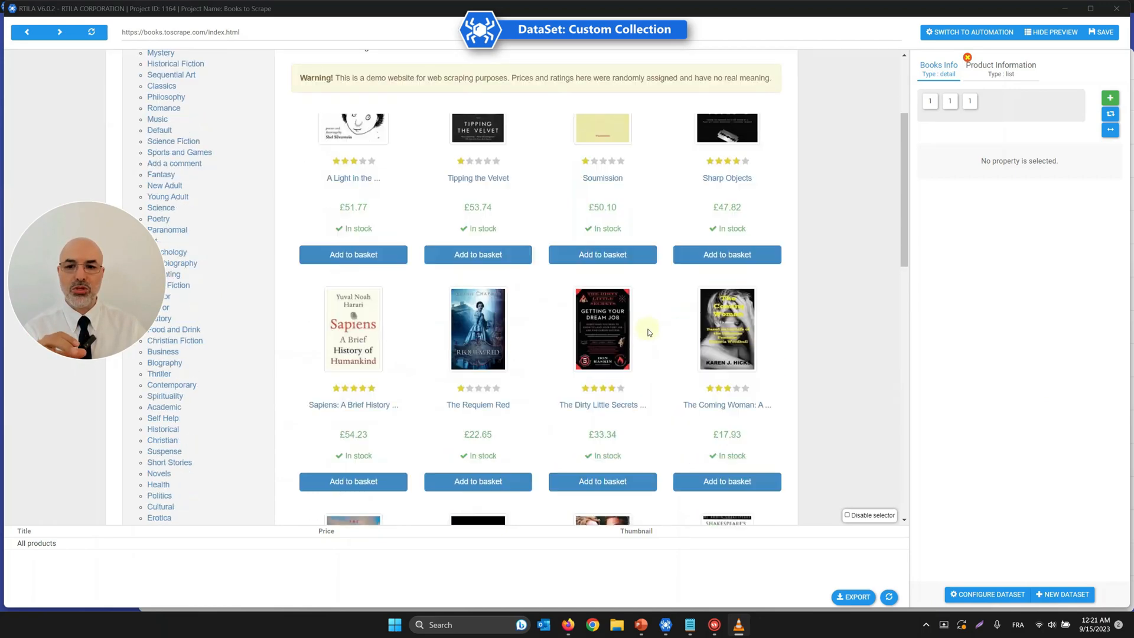
pyautogui.scroll(-3, 647, 323)
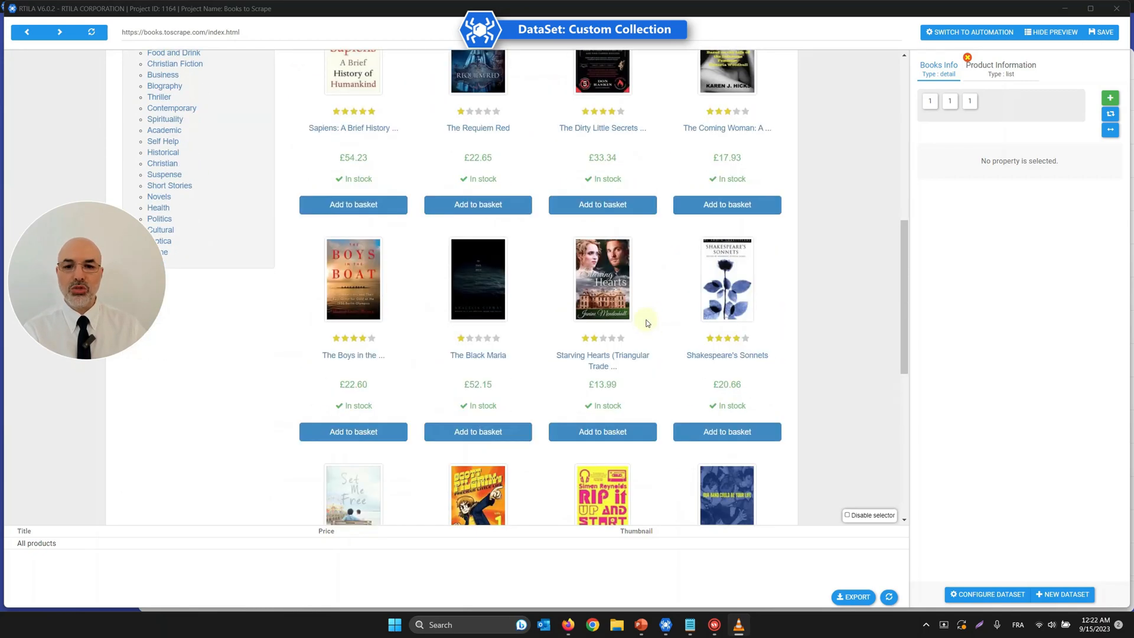
pyautogui.scroll(-1, 647, 323)
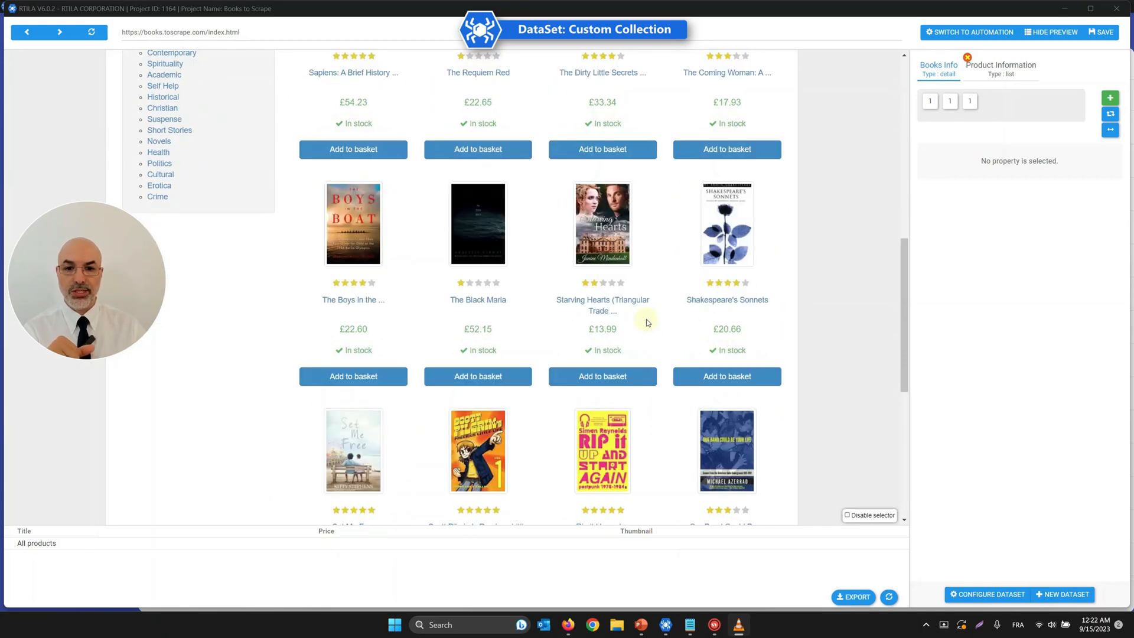
pyautogui.scroll(7, 649, 322)
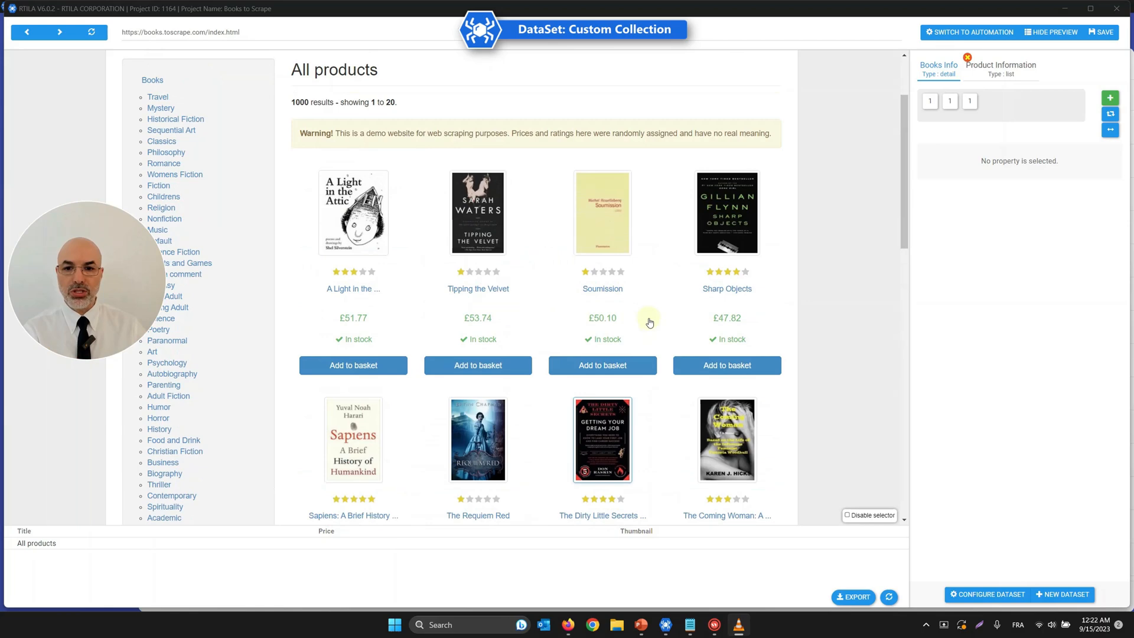
pyautogui.scroll(-10, 650, 323)
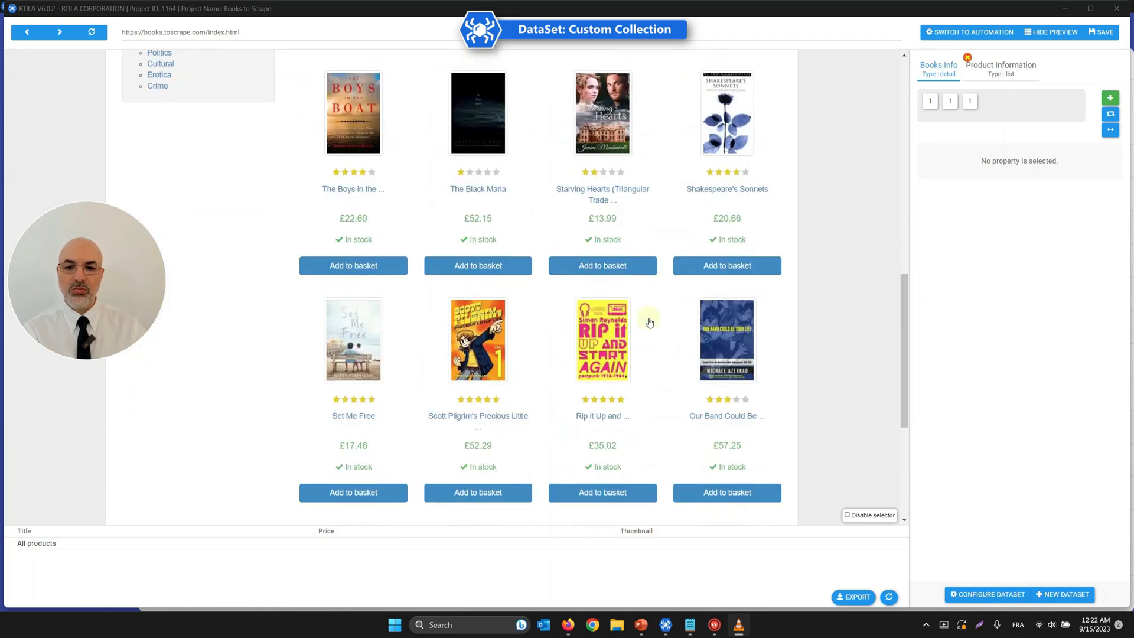
pyautogui.scroll(-4, 650, 322)
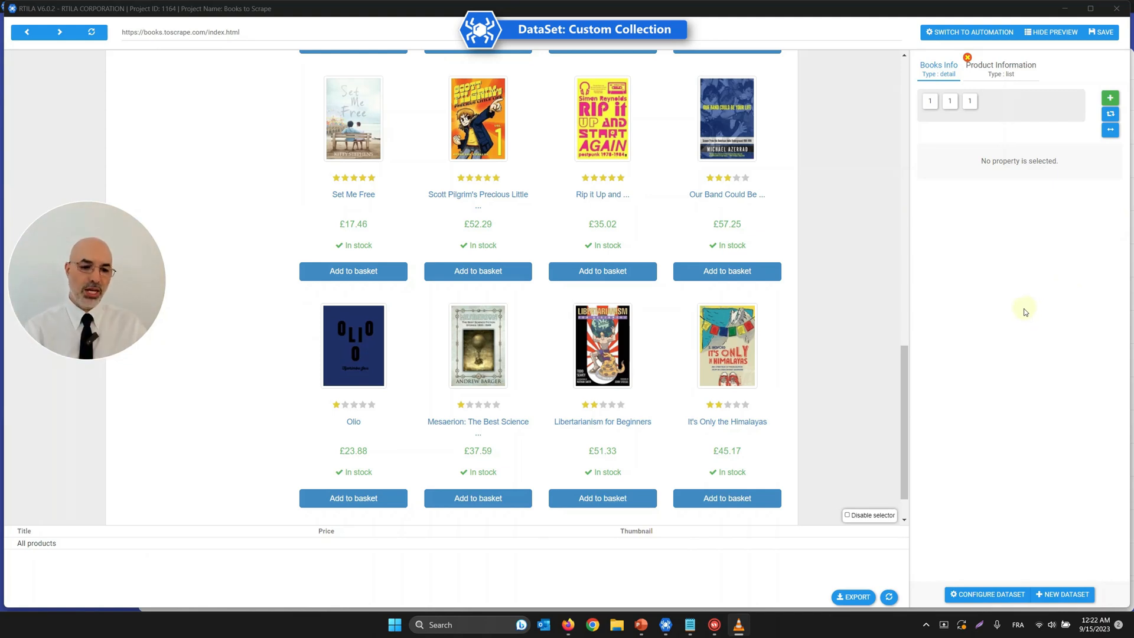
# Check the Books Info dataset configuration without changes, and open the Custom collection setting of the Product Information dataset
pyautogui.click(1010, 589)
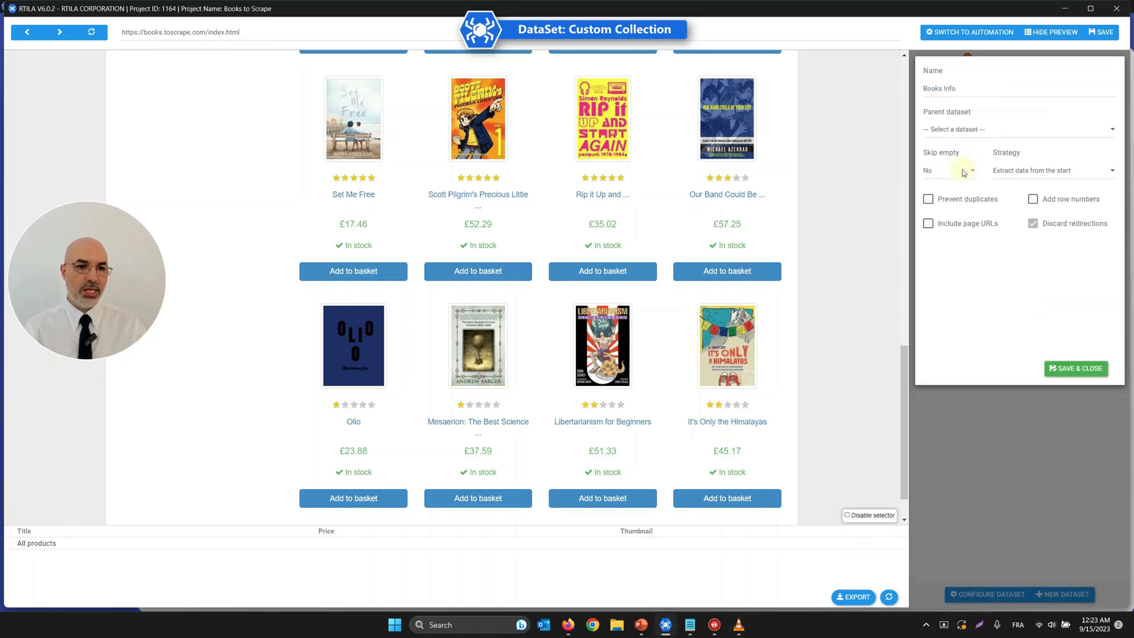
pyautogui.click(1028, 440)
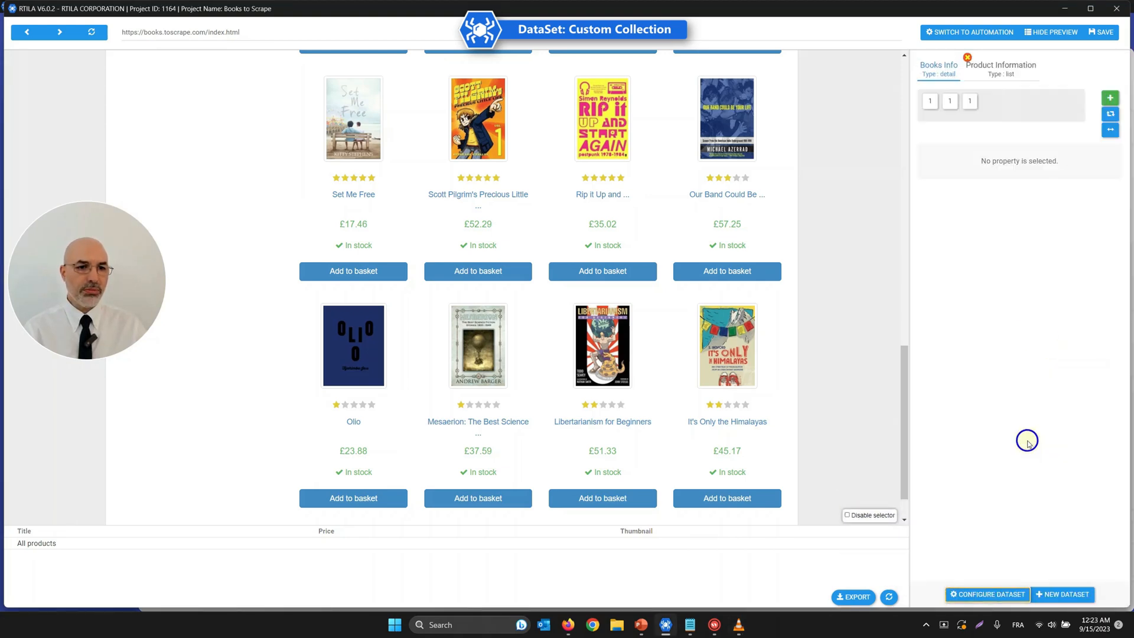
pyautogui.click(998, 68)
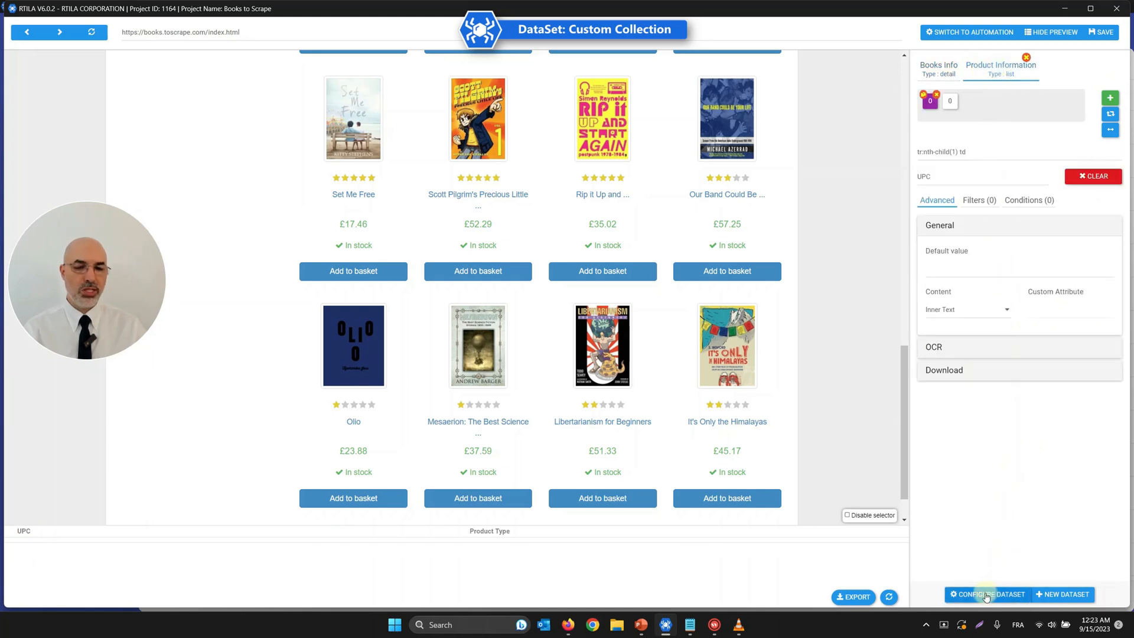
pyautogui.click(988, 596)
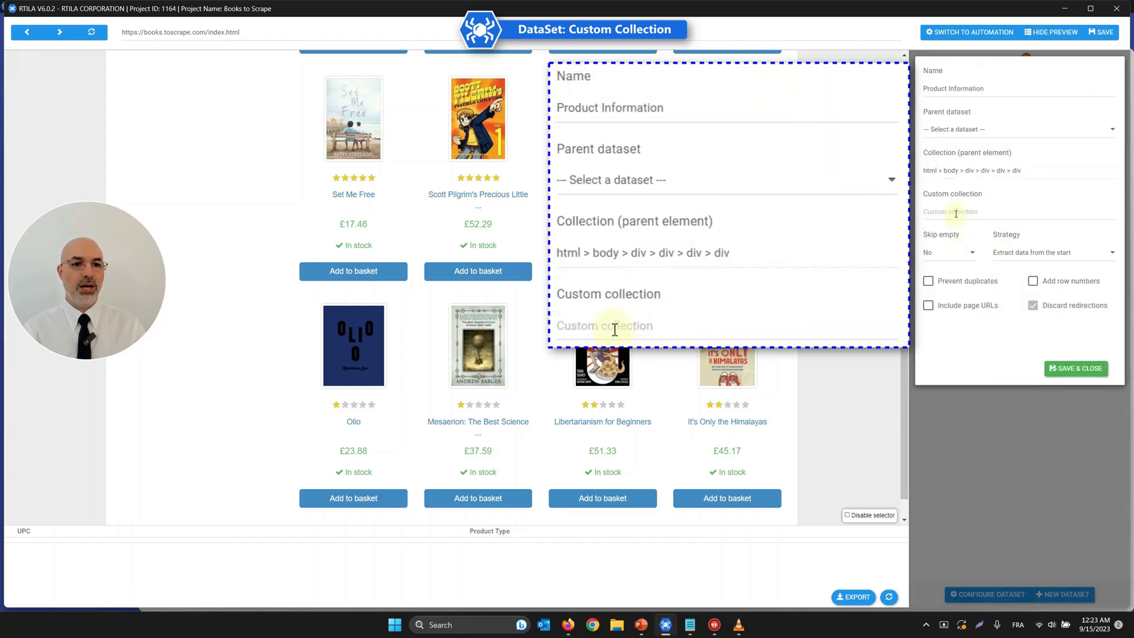
pyautogui.click(956, 213)
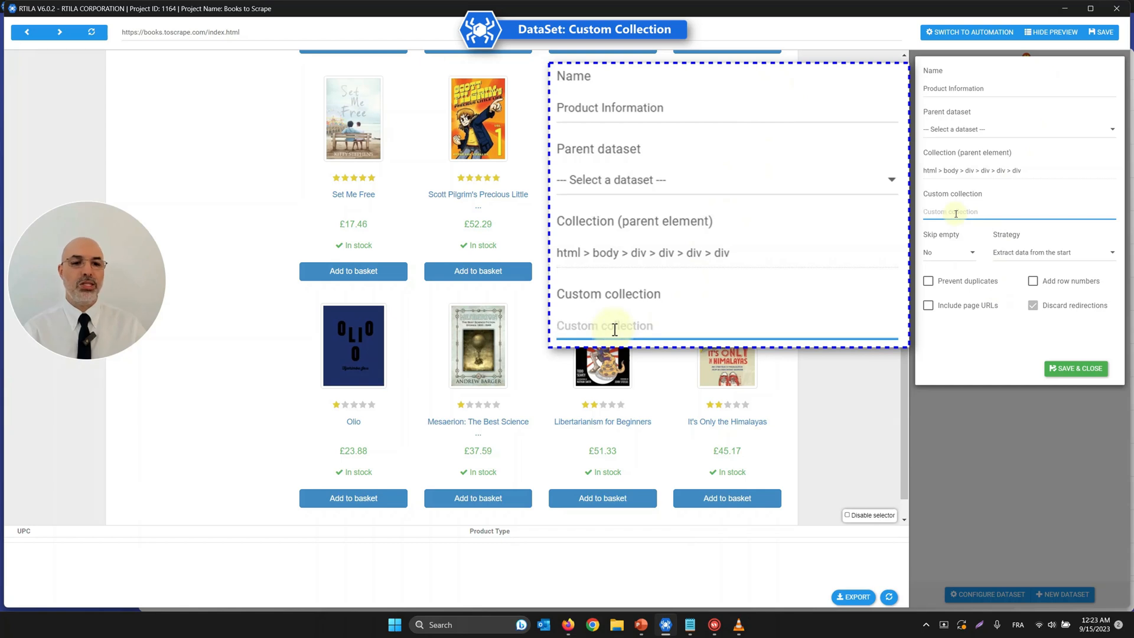